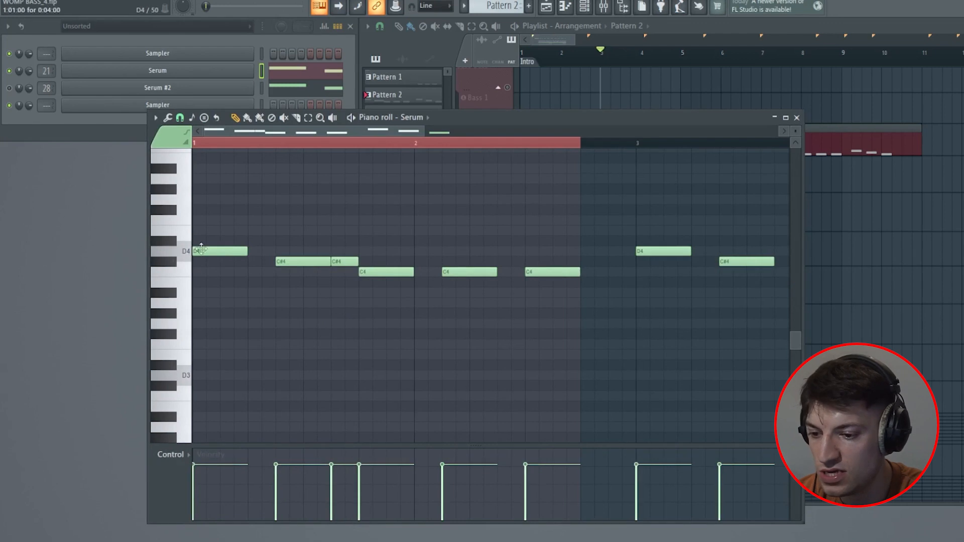
Close the piano roll and open the Bass 1 Serum instrument on its oscillator page
left_click(185, 256)
left_click(796, 117)
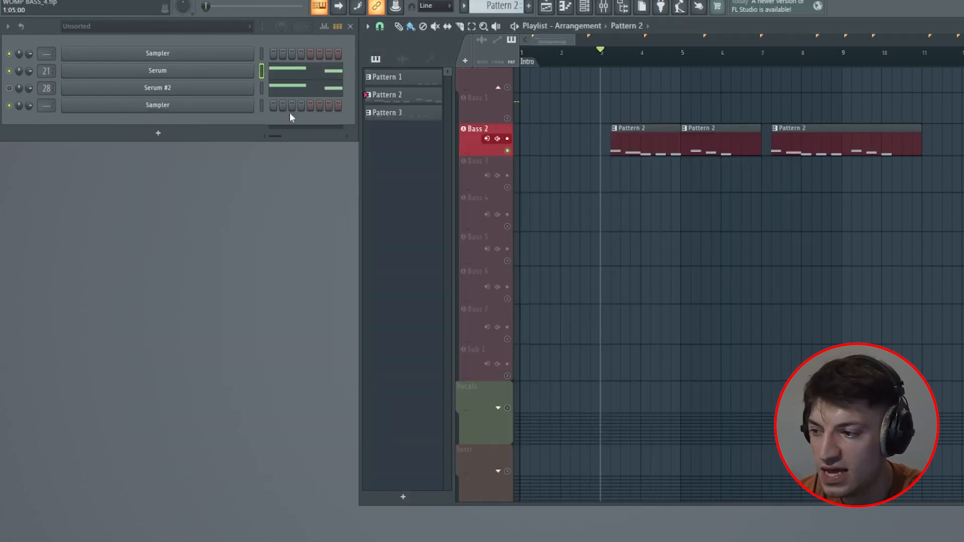
left_click(231, 70)
left_click_drag(452, 82, 660, 57)
left_click(437, 84)
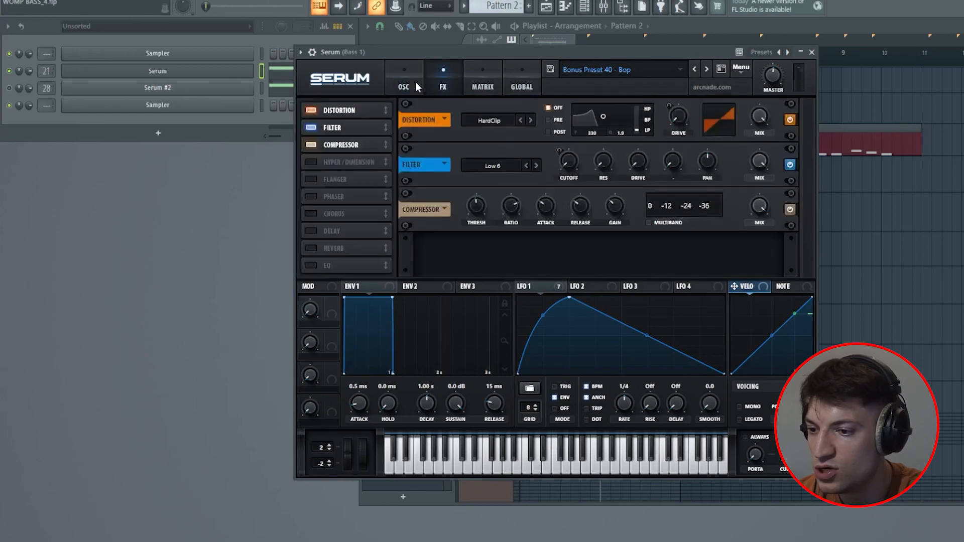
left_click(415, 83)
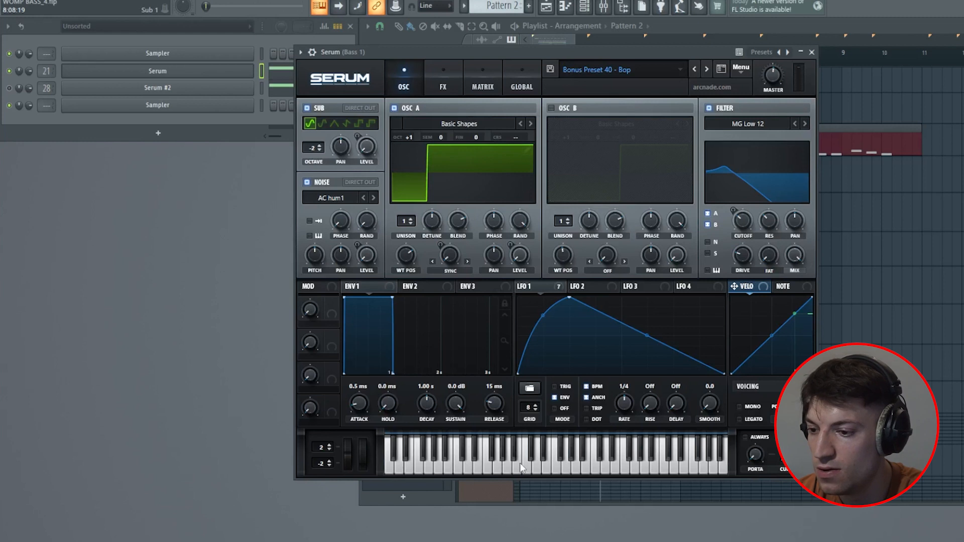
Examine which oscillator, filter and effects parameters LFO 1 modulates
left_click(533, 286)
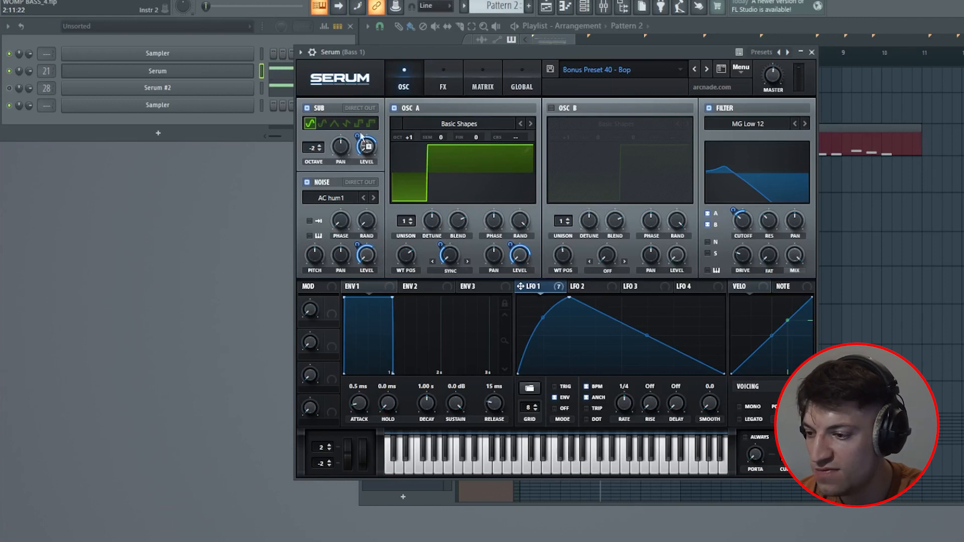
left_click_drag(533, 290, 524, 272)
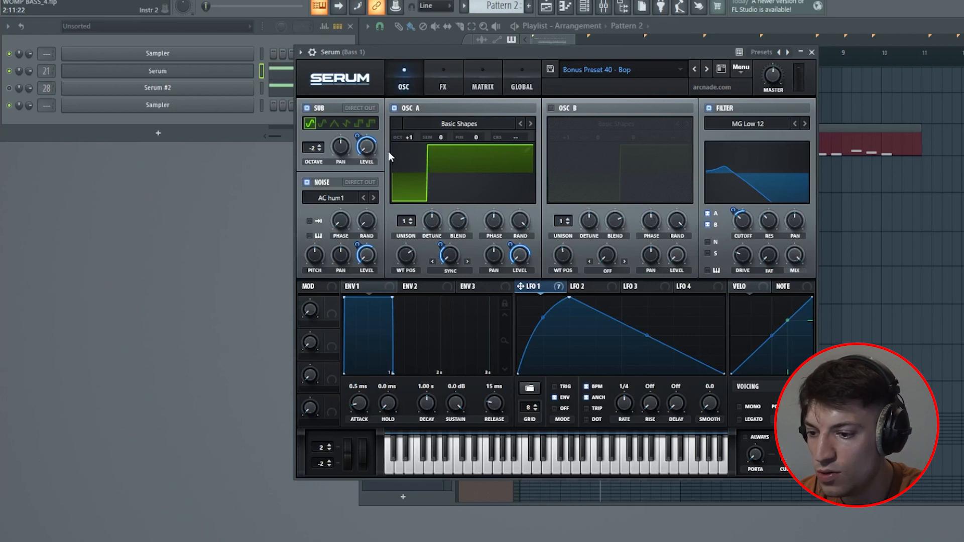
left_click(442, 90)
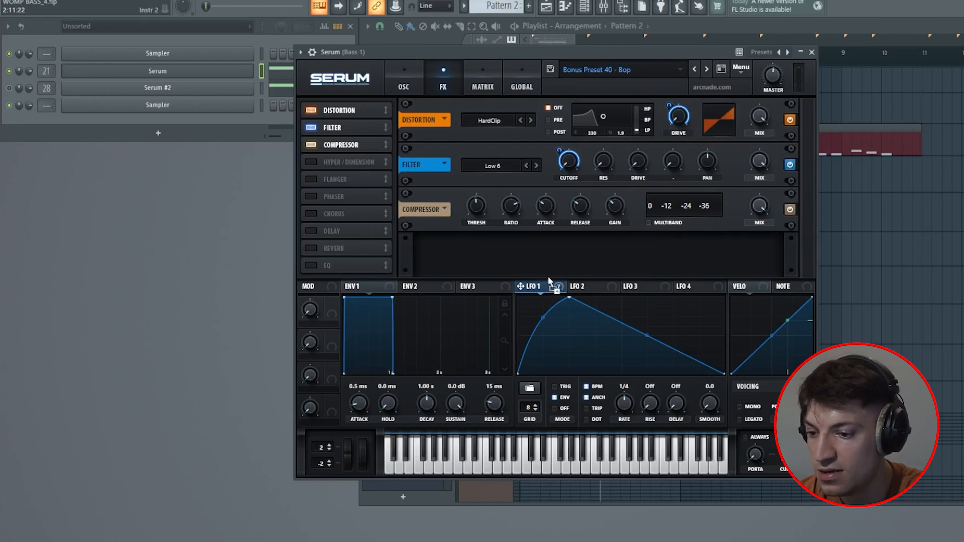
left_click(407, 87)
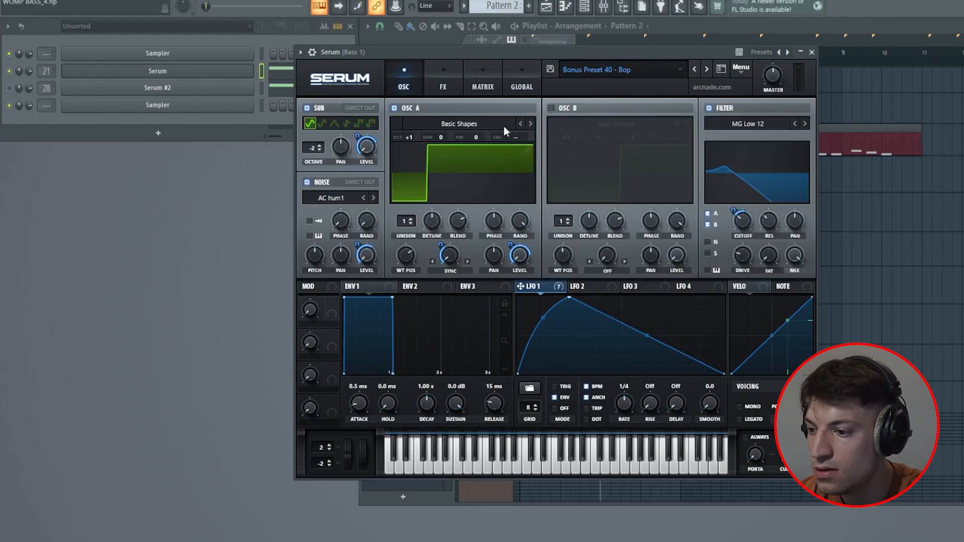
Strip the patch down to oscillator A by disabling sub, noise and main filter plus the distortion, filter and compressor effects
left_click(307, 109)
left_click(306, 182)
left_click(709, 108)
left_click(443, 88)
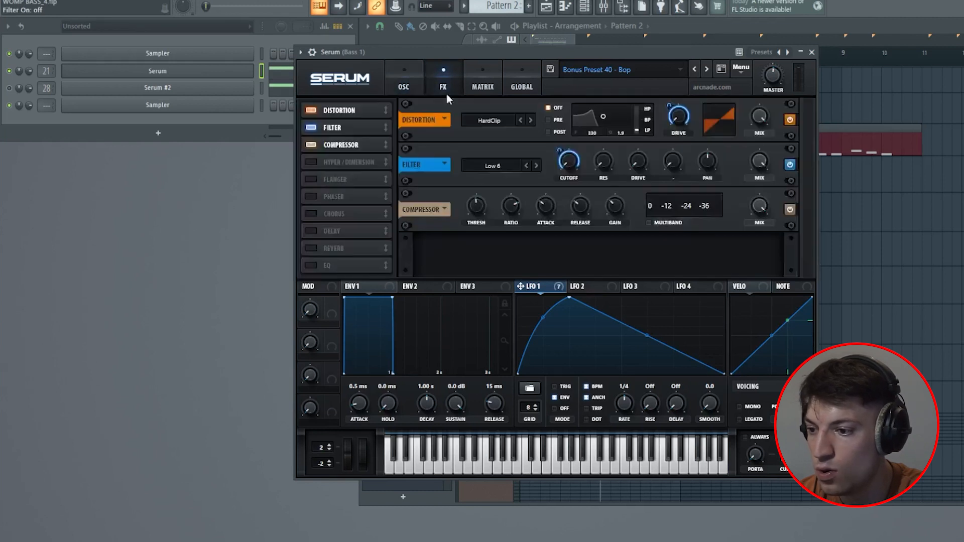
left_click(311, 144)
left_click(311, 127)
left_click(311, 110)
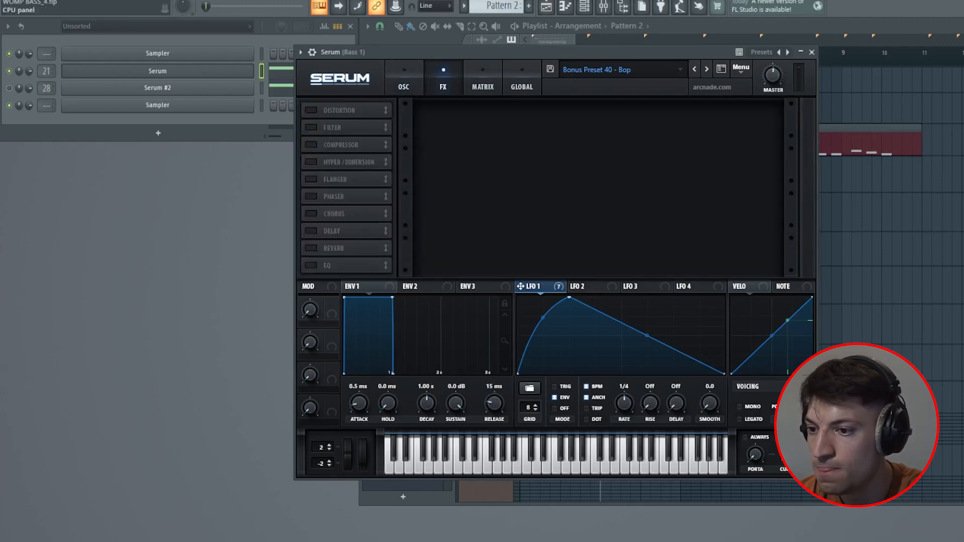
Show the mixer, look through oscillator A's analog wavetables without changing Basic Shapes, and audition the raw sound
left_click(603, 6)
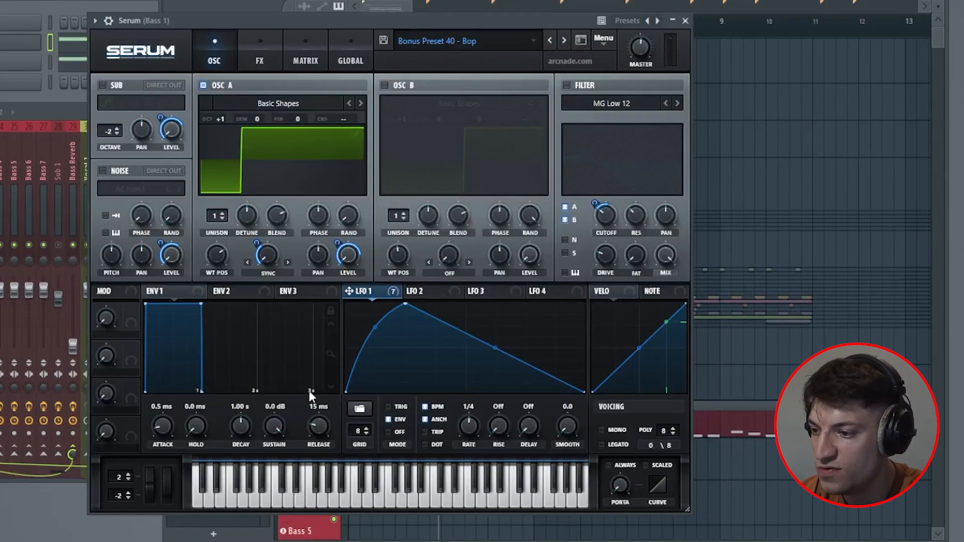
left_click(276, 102)
mouse_move(275, 118)
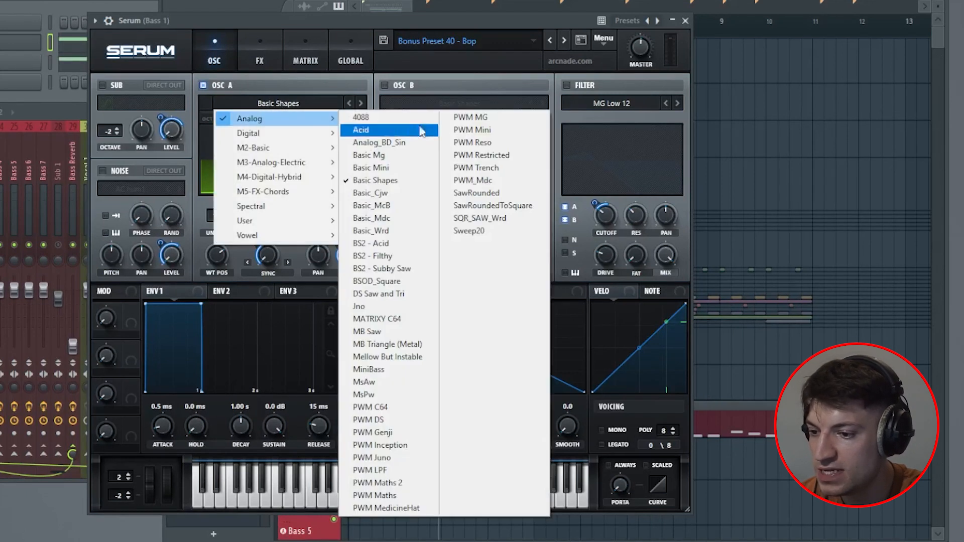
left_click(307, 23)
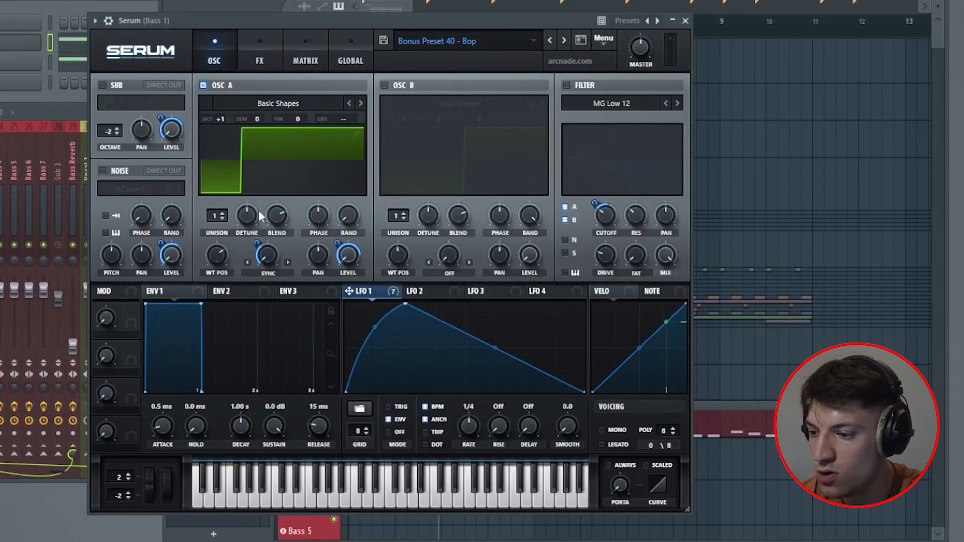
left_click(329, 500)
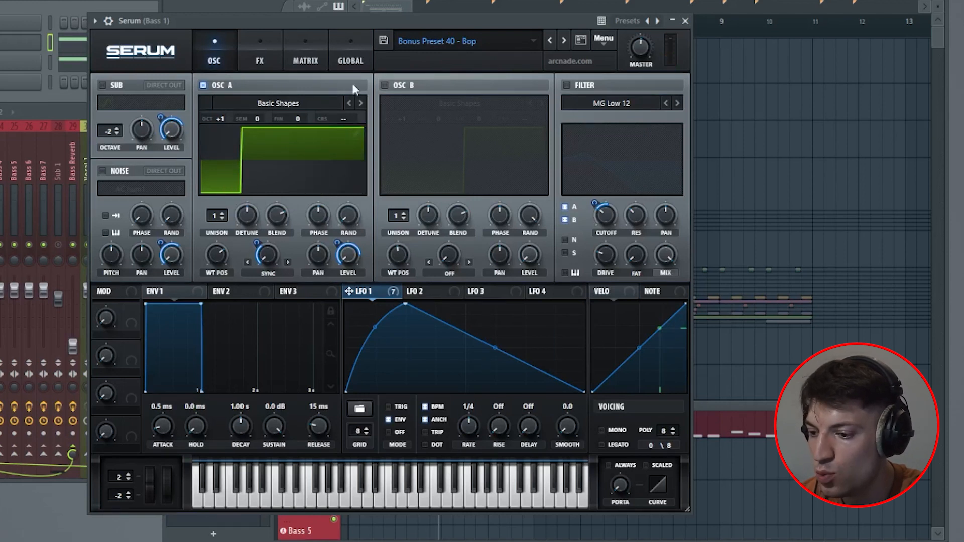
Inspect LFO 1's modulation of oscillator A's warp and level, review the warp modes, and audition a note
mouse_move(214, 269)
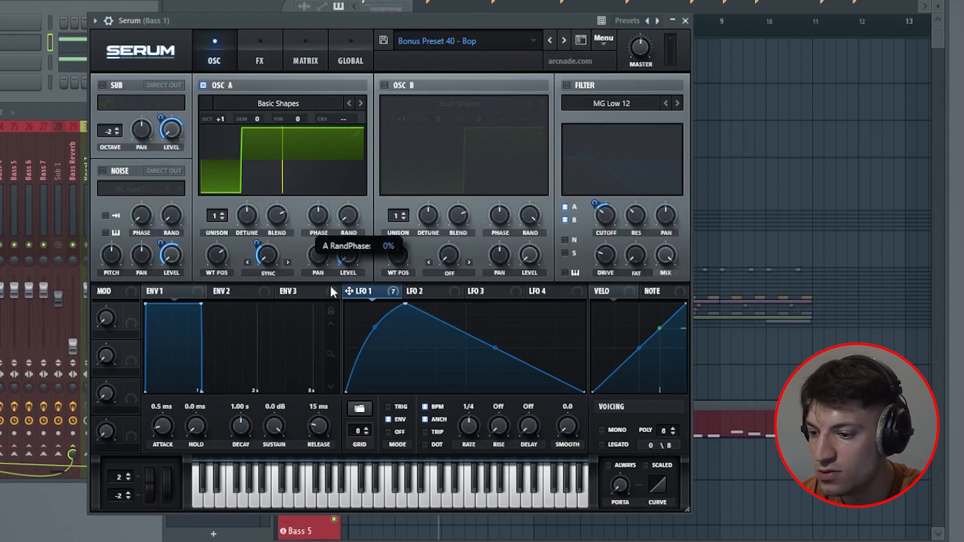
left_click_drag(366, 291, 267, 257)
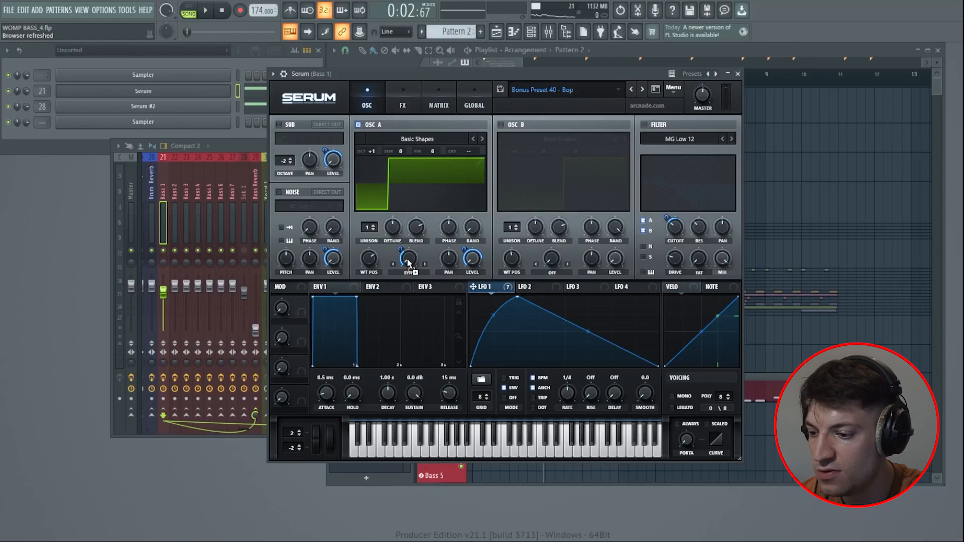
mouse_move(402, 249)
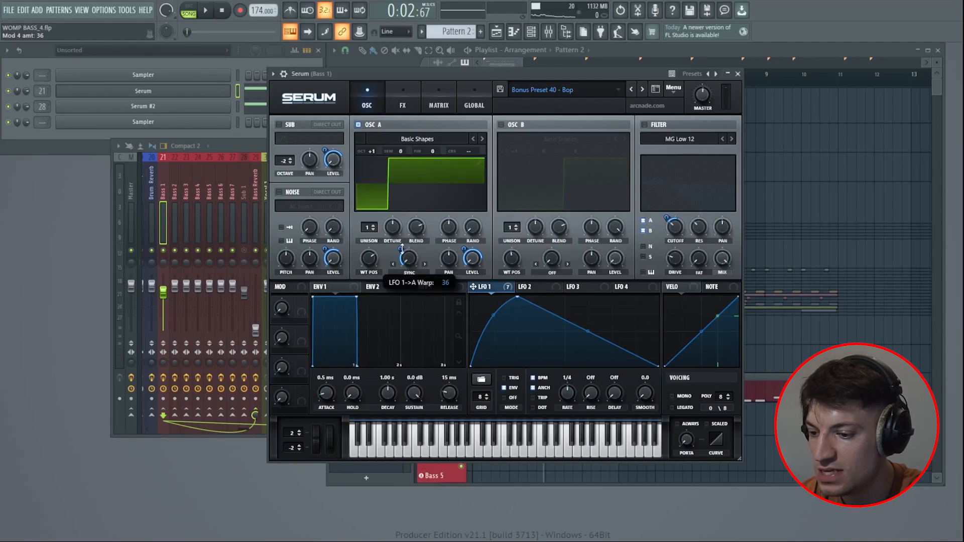
left_click(409, 273)
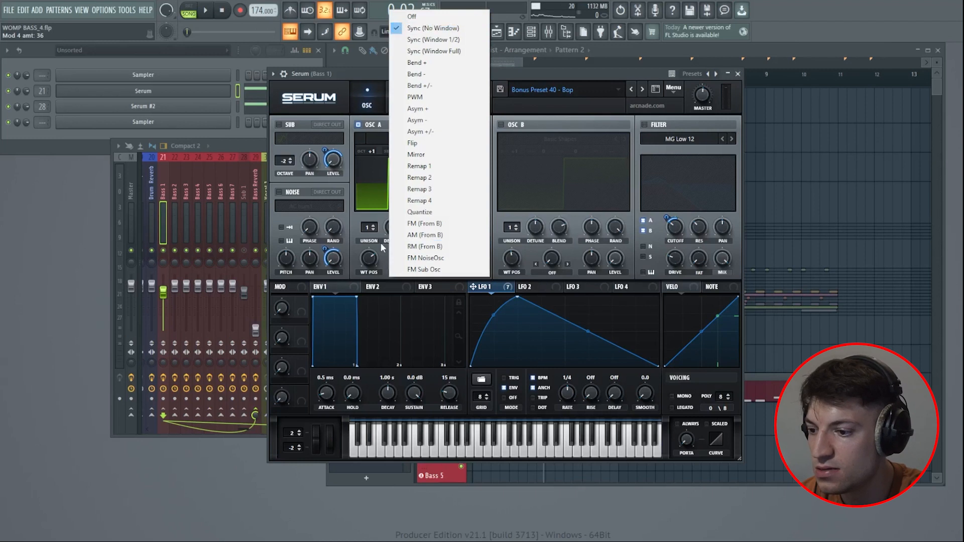
left_click(382, 247)
mouse_move(465, 251)
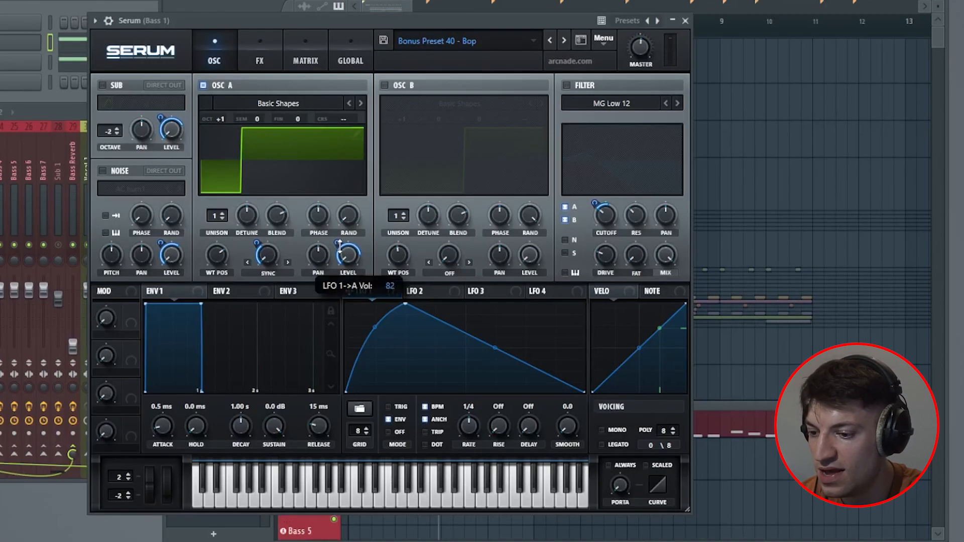
left_click(325, 482)
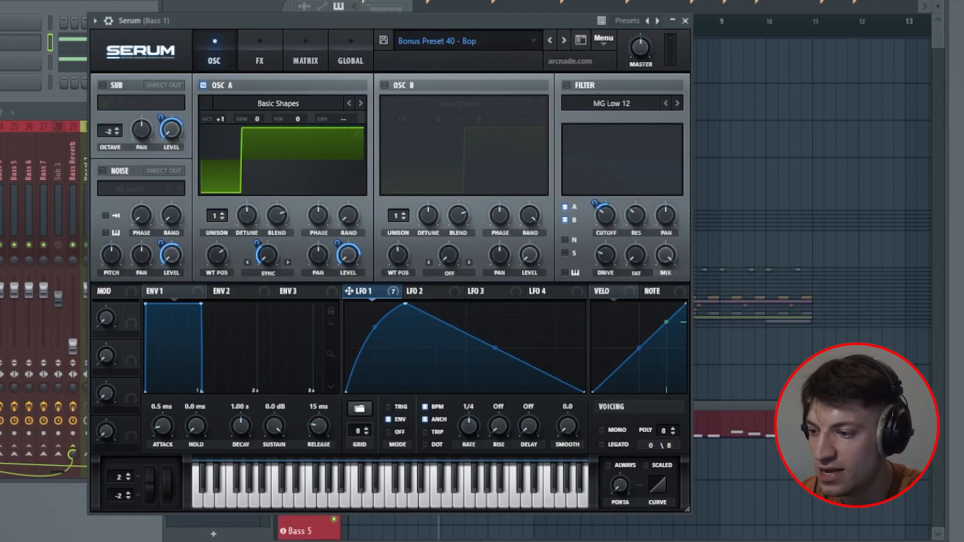
Enable the sub oscillator with the sine shape and check the LFO modulation on its level
left_click(102, 86)
left_click(104, 103)
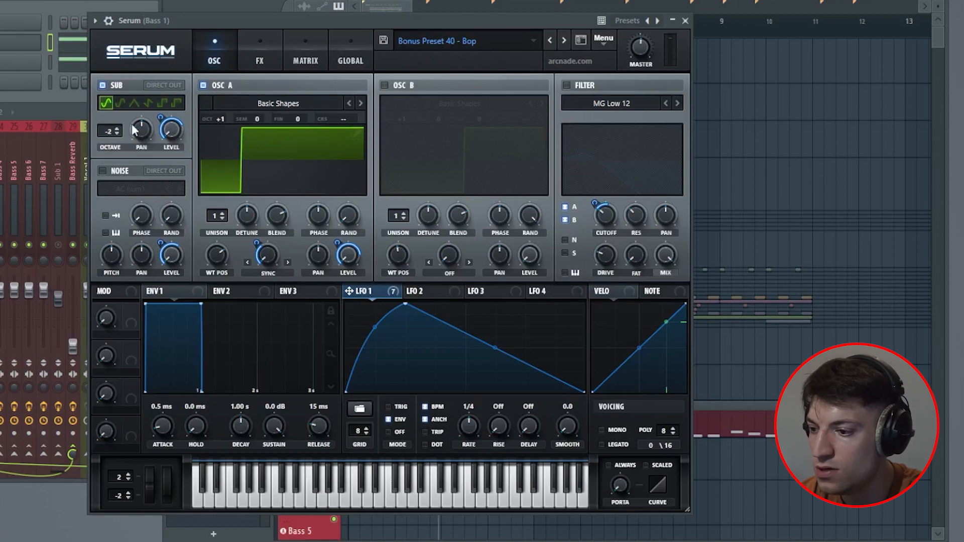
mouse_move(161, 126)
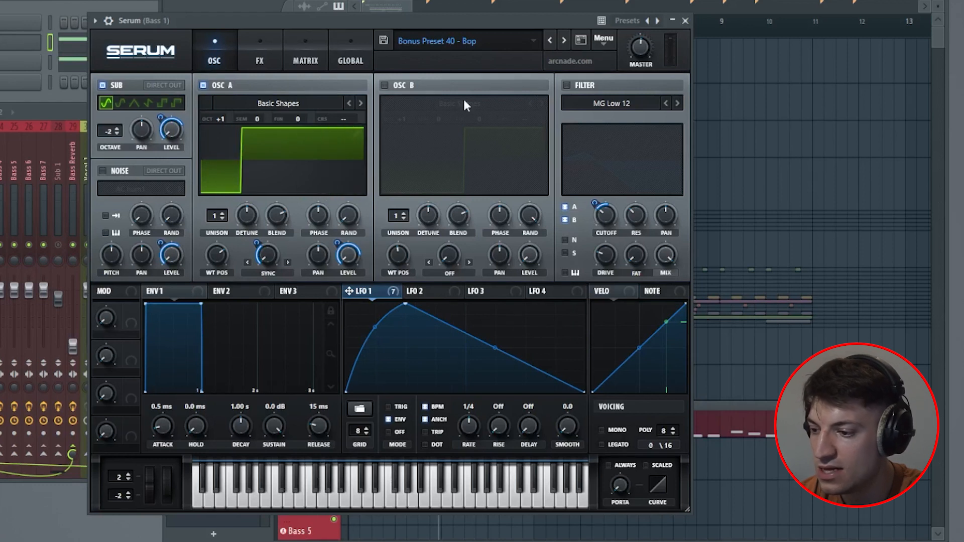
Enable the noise oscillator with the AC hum1 sample from Organics, toggling it to compare the sound
left_click(101, 170)
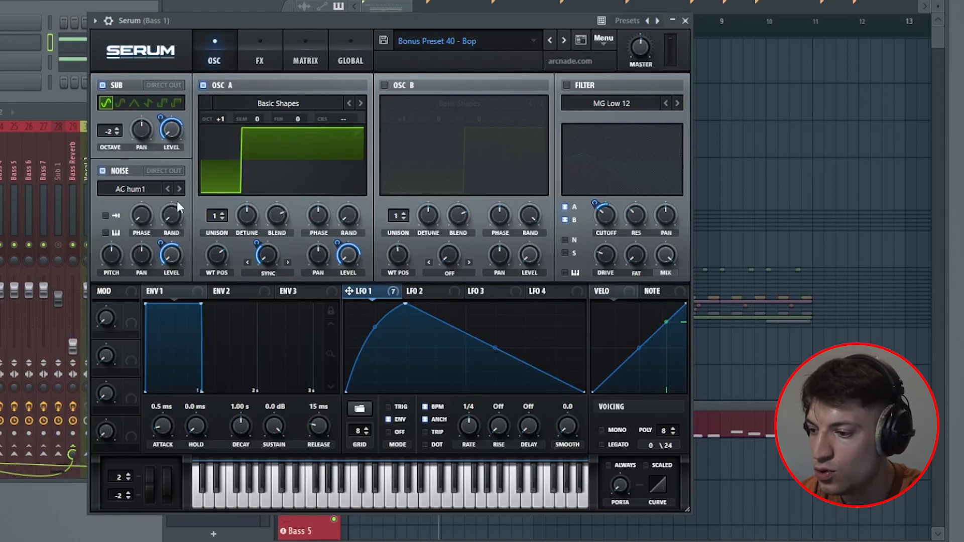
left_click(140, 190)
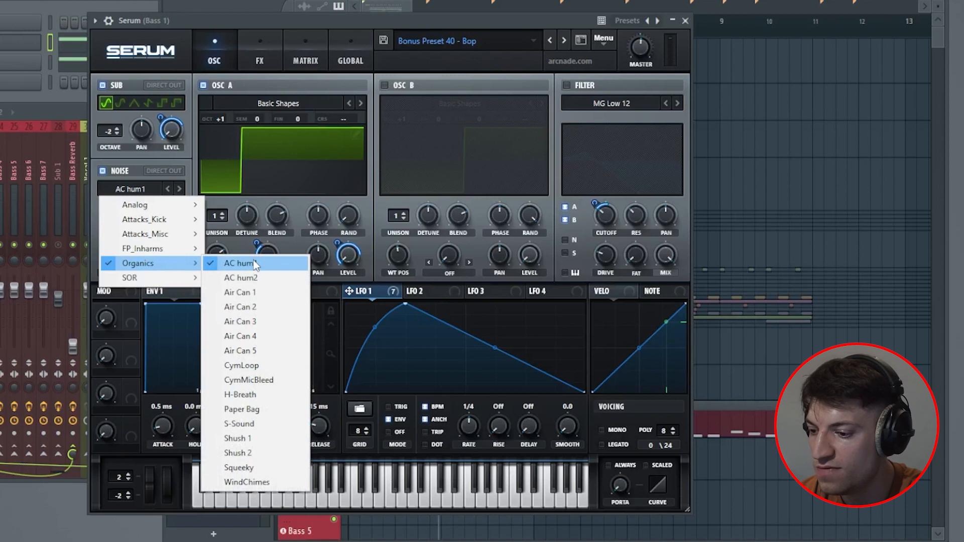
left_click(103, 171)
left_click(104, 171)
mouse_move(160, 243)
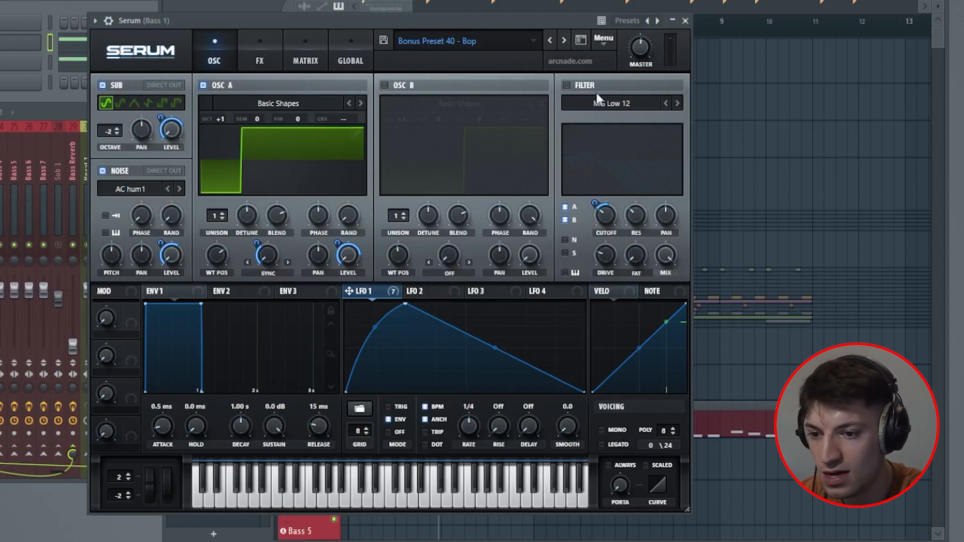
Enable the MG Low 12 main filter with LFO 1 modulating its cutoff
left_click(567, 84)
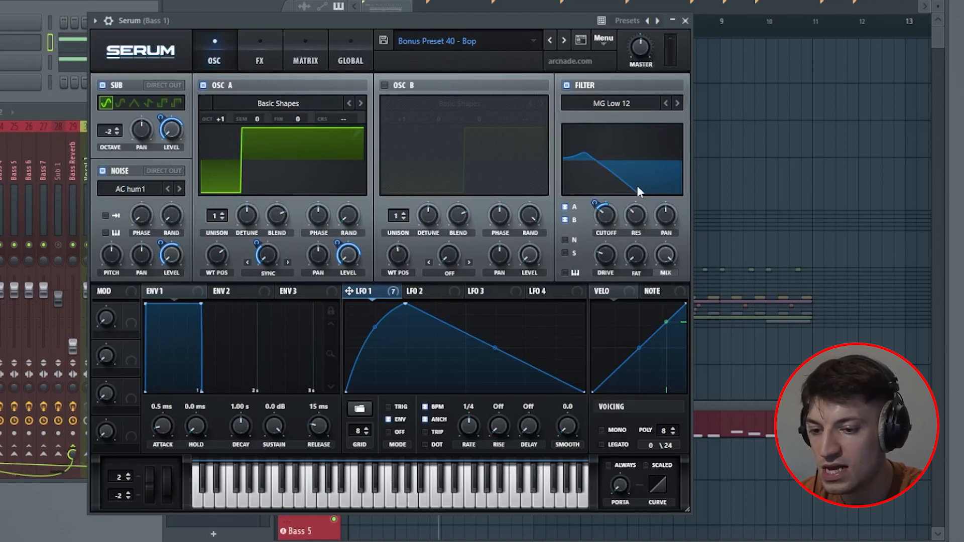
left_click_drag(598, 204, 604, 220)
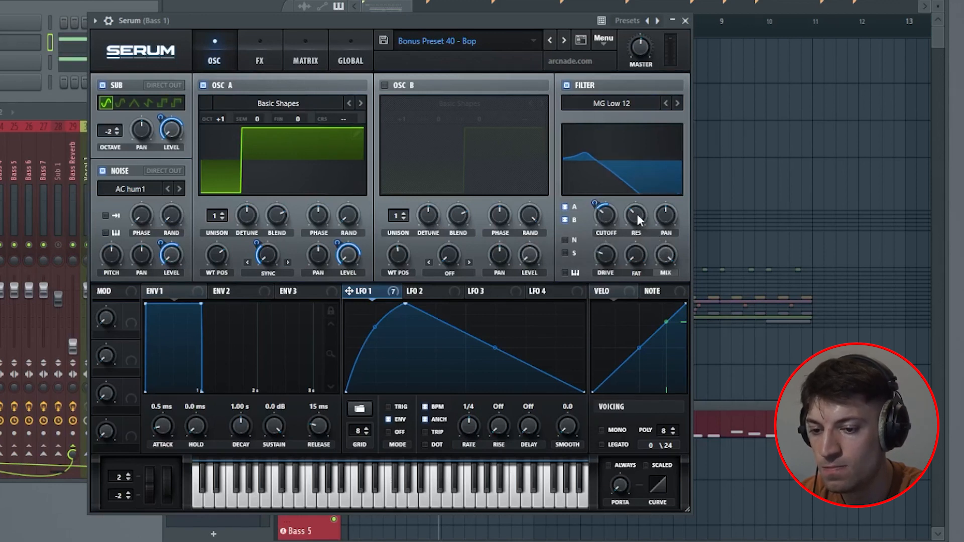
mouse_move(636, 216)
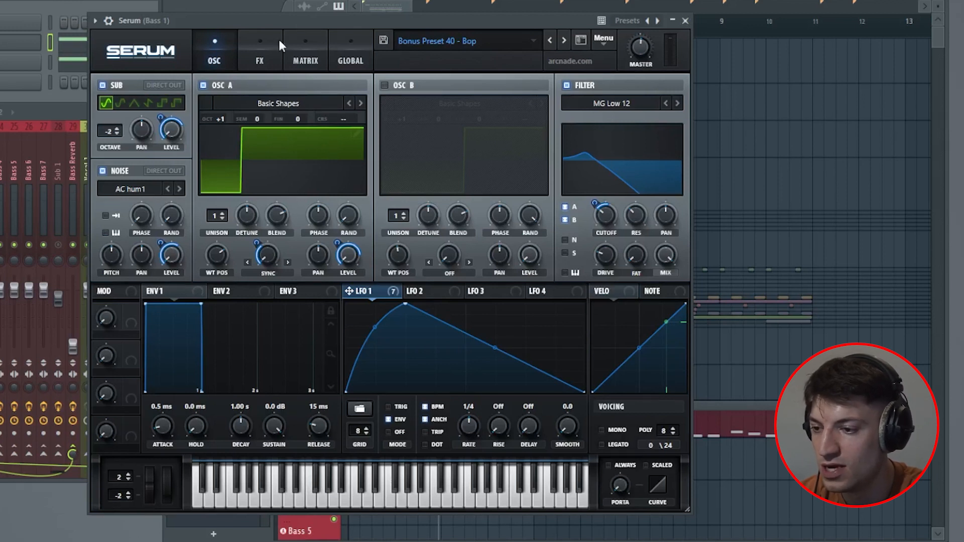
Enable the HardClip distortion effect with LFO 1 modulating its drive
left_click(260, 60)
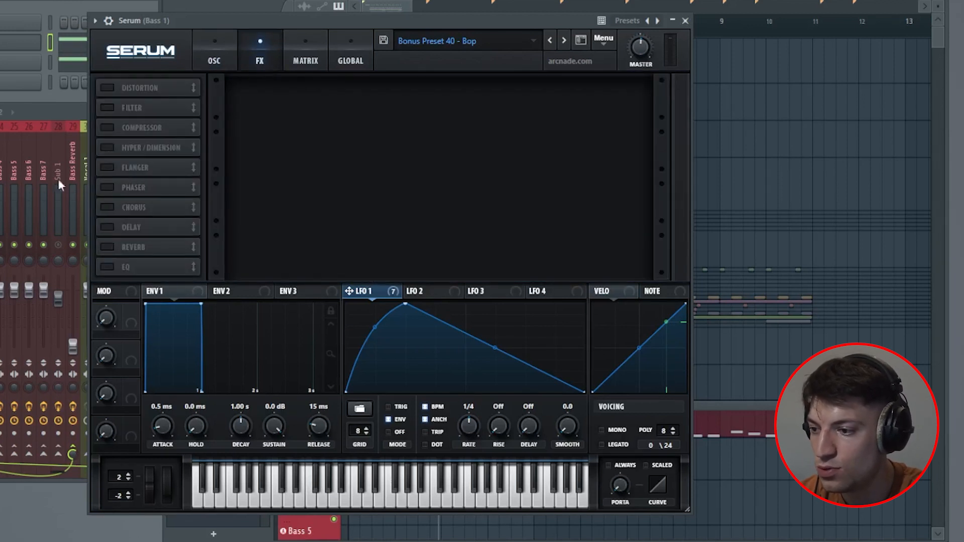
left_click(106, 89)
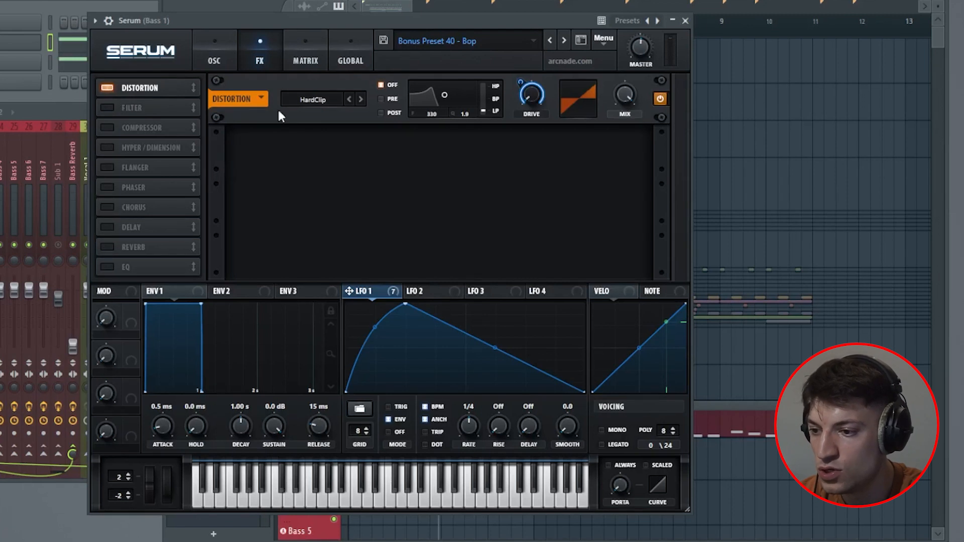
left_click_drag(520, 83, 523, 55)
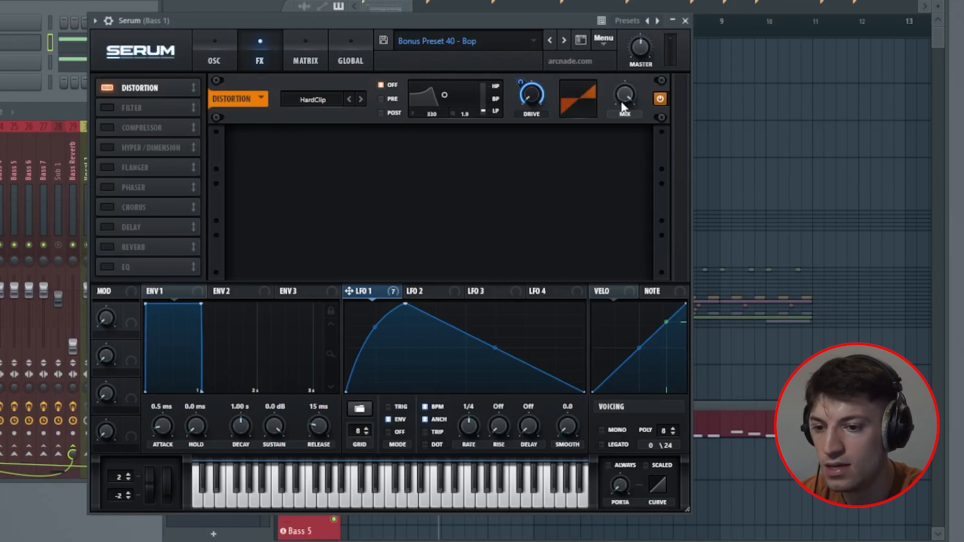
Enable the Low 6 filter effect with LFO 1 modulating its cutoff at 94, and compare it with the main filter
left_click(109, 112)
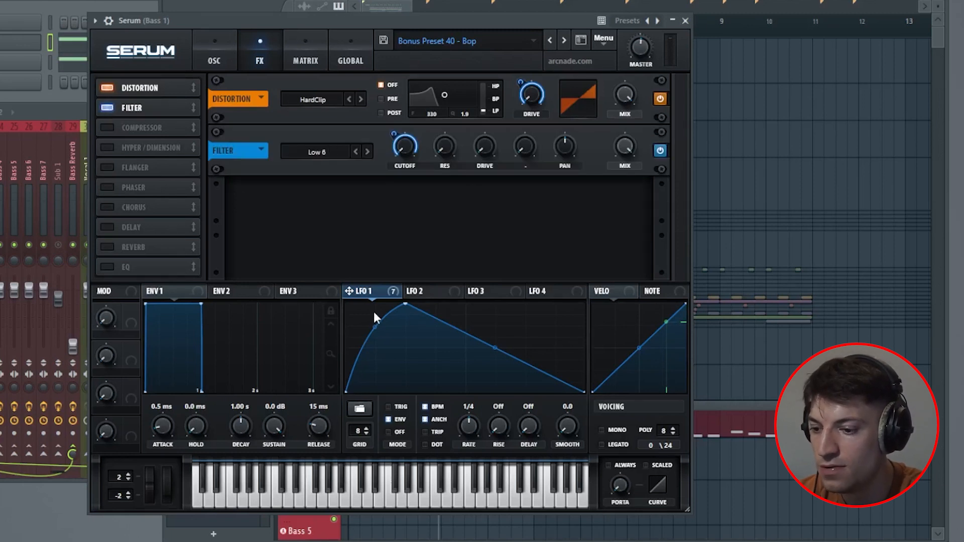
left_click_drag(362, 291, 398, 142)
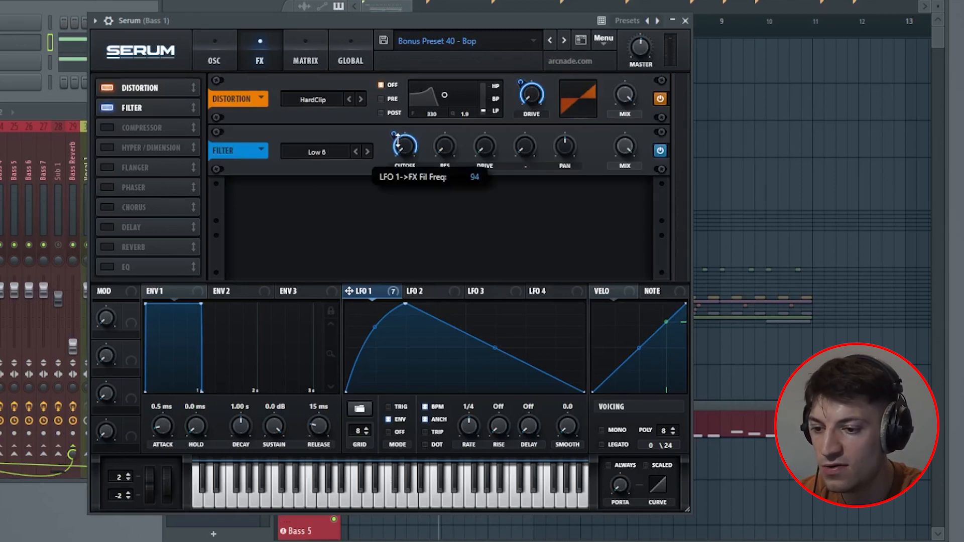
left_click(214, 62)
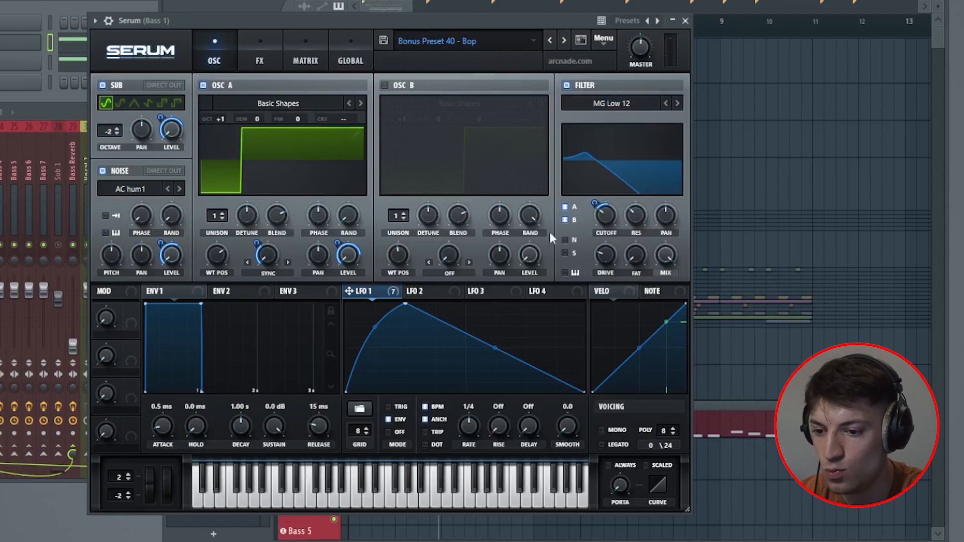
left_click(247, 53)
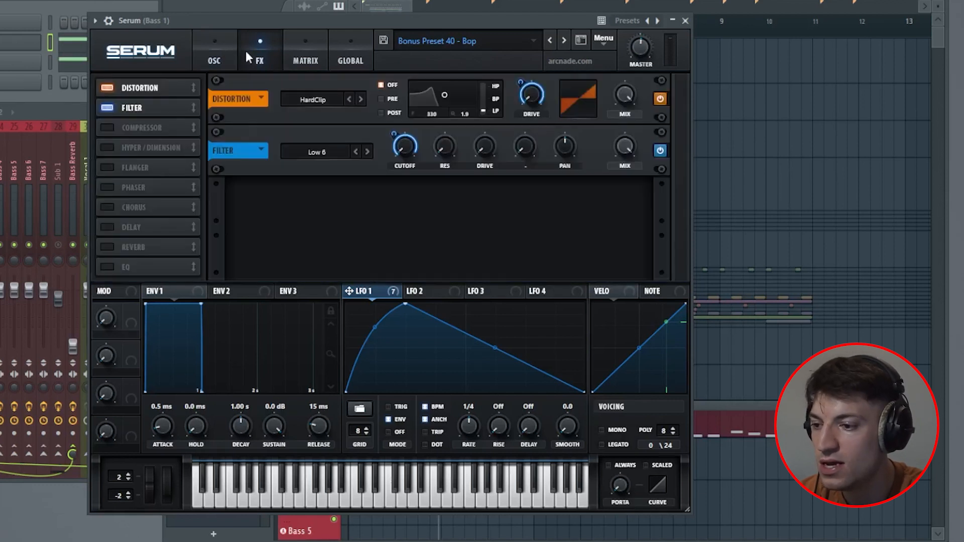
mouse_move(394, 137)
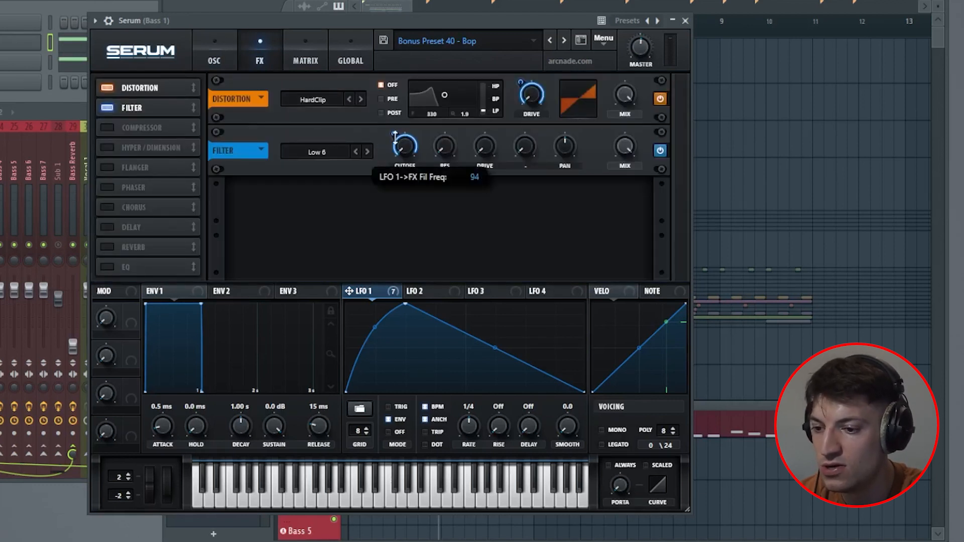
Compare the routing of the MG Low 12 main filter with the Low 6 filter effect
left_click(218, 55)
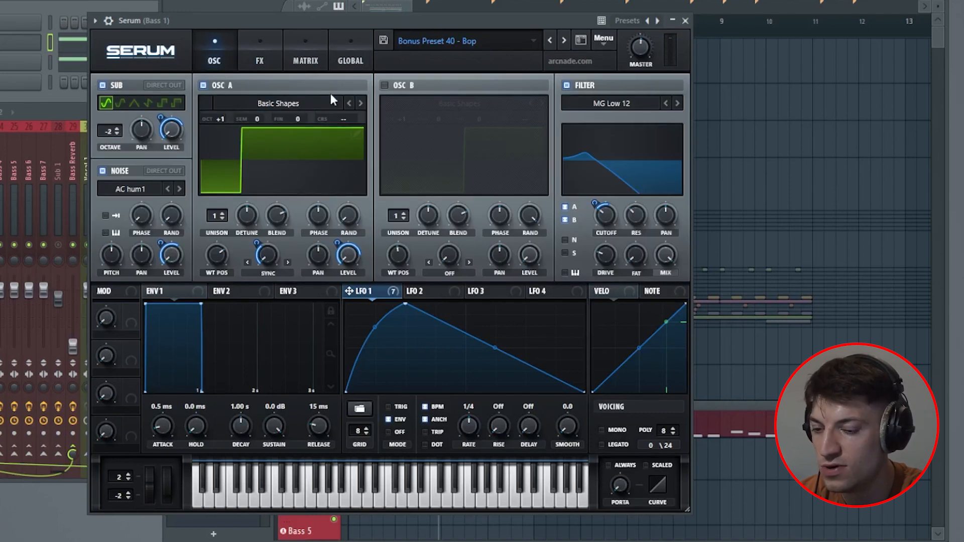
left_click(260, 55)
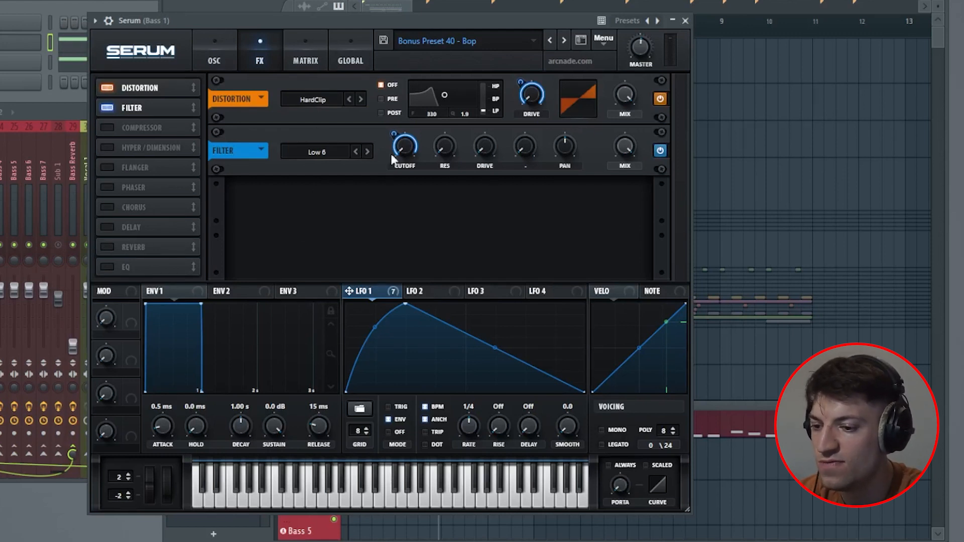
left_click(214, 58)
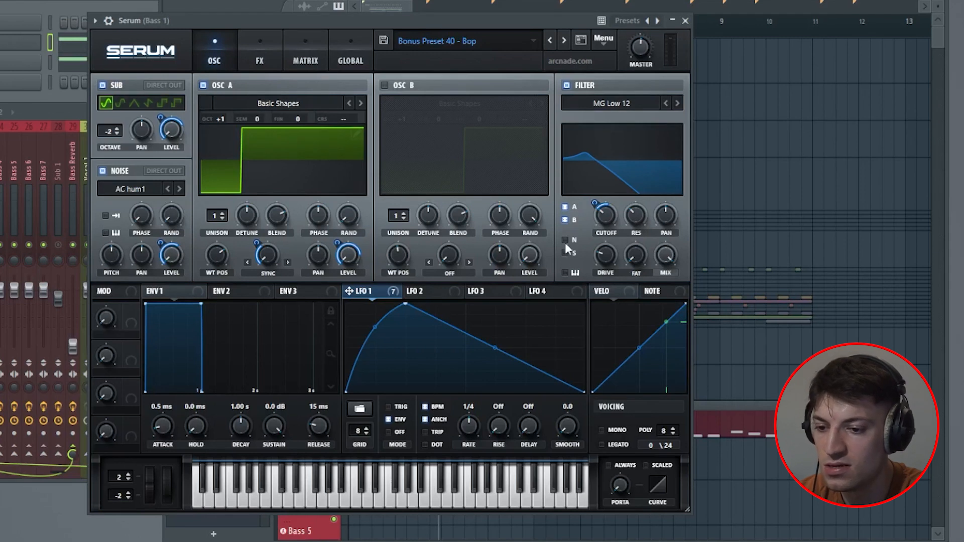
left_click(251, 43)
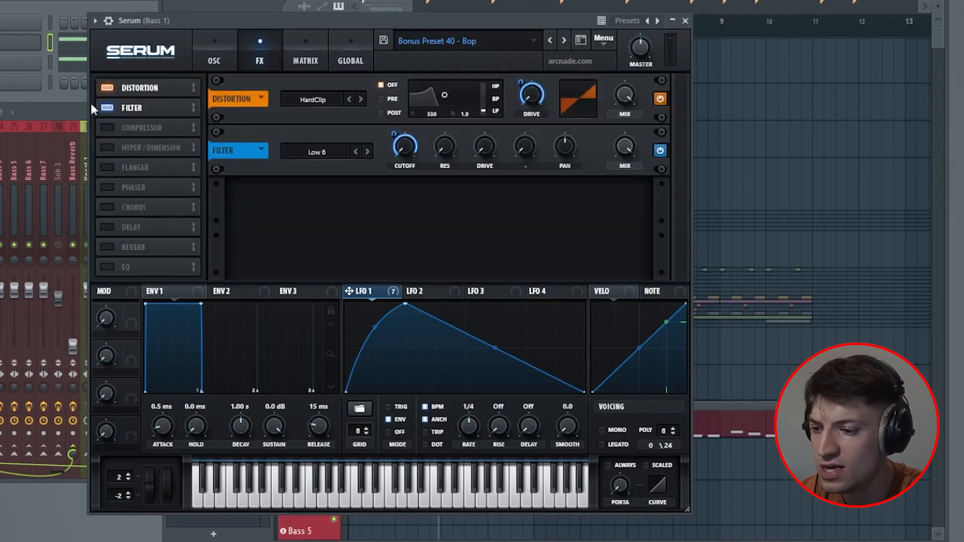
Enable the compressor effect after the Low 6 filter, and play the pattern to hear it
left_click(109, 129)
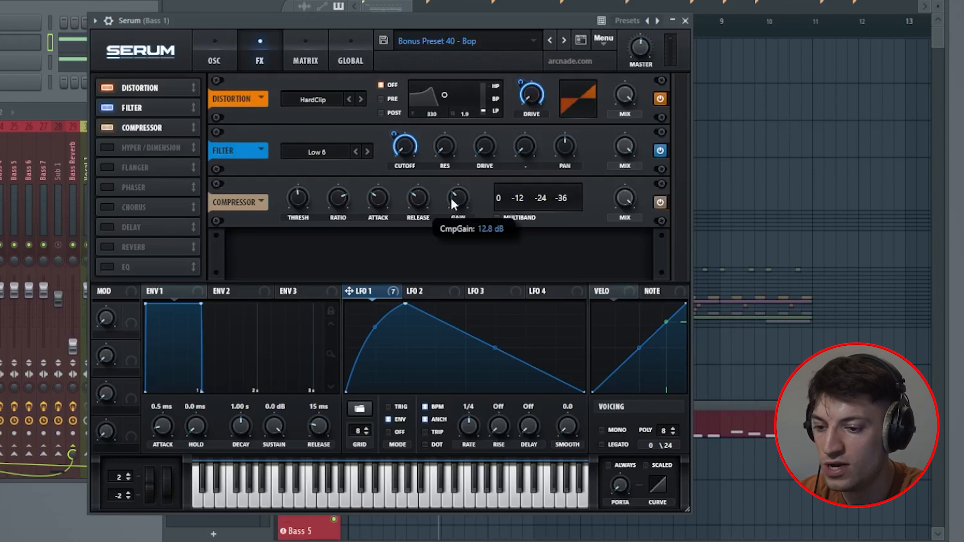
mouse_move(294, 203)
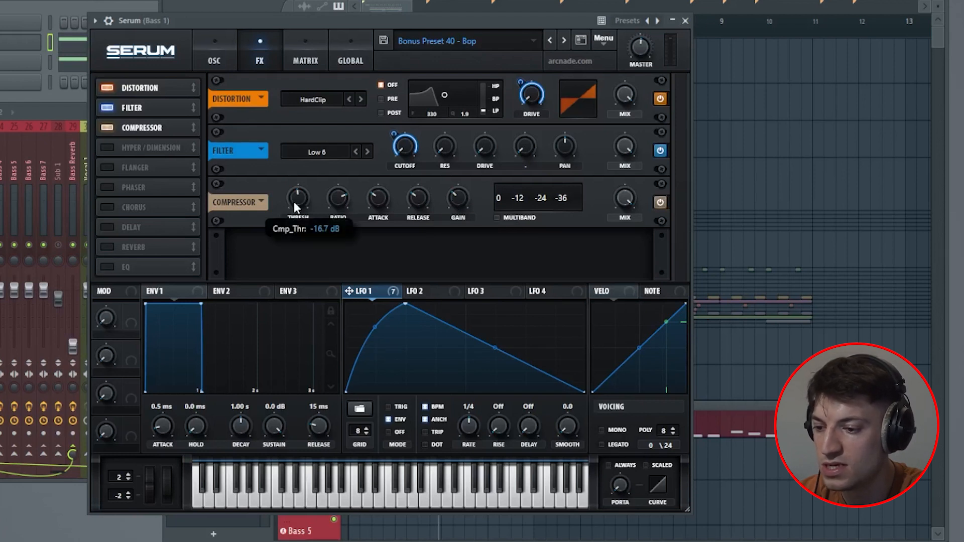
key("space")
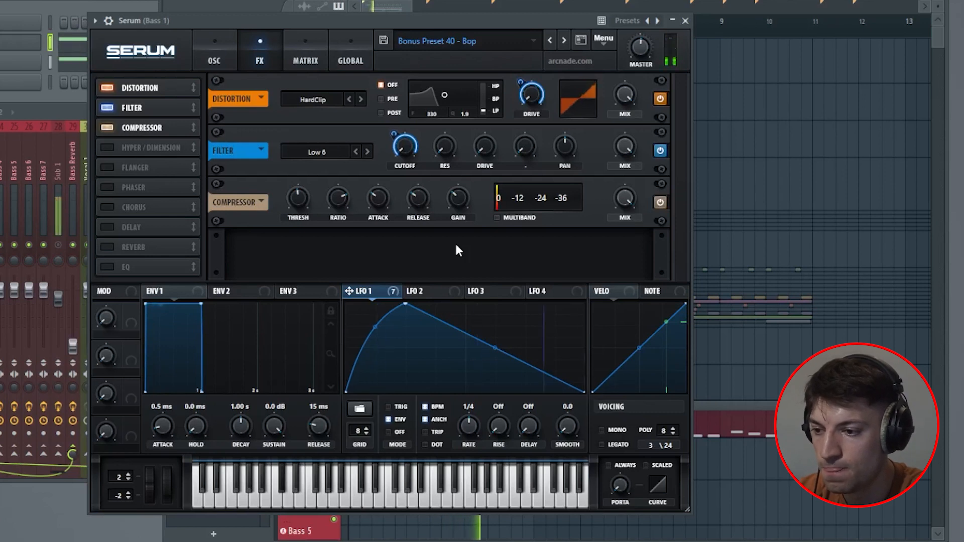
key("space")
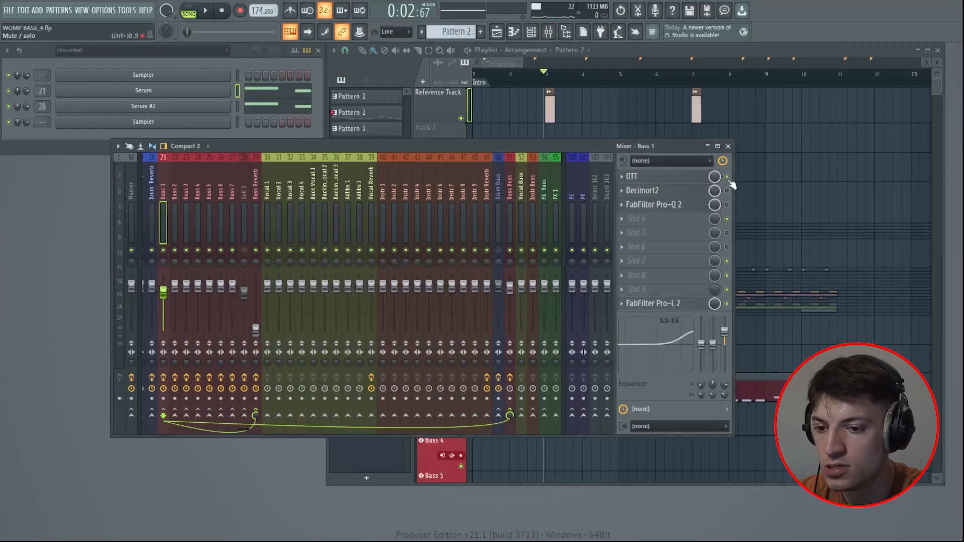
Enable OTT and Decimort2 on the Bass 1 mixer track, opening each one to review its settings
left_click(642, 177)
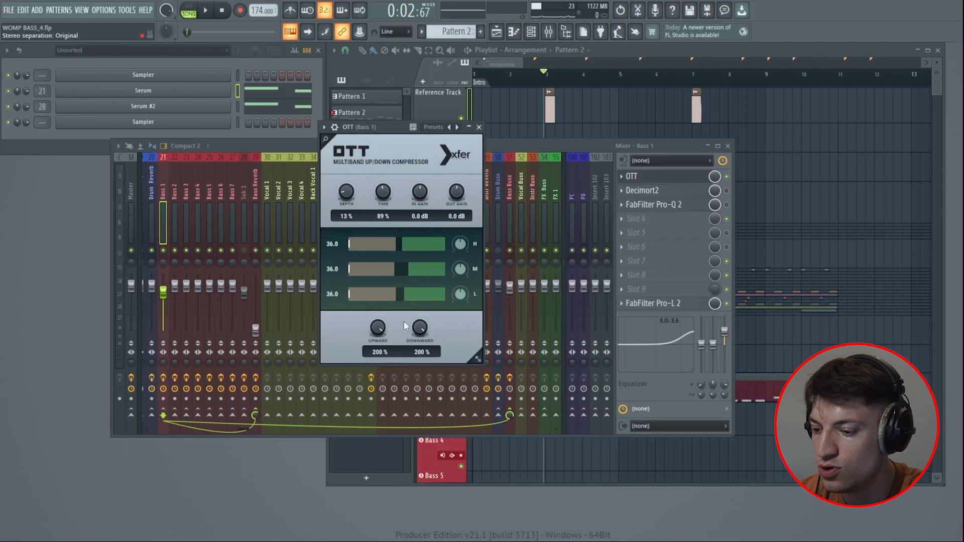
left_click(652, 176)
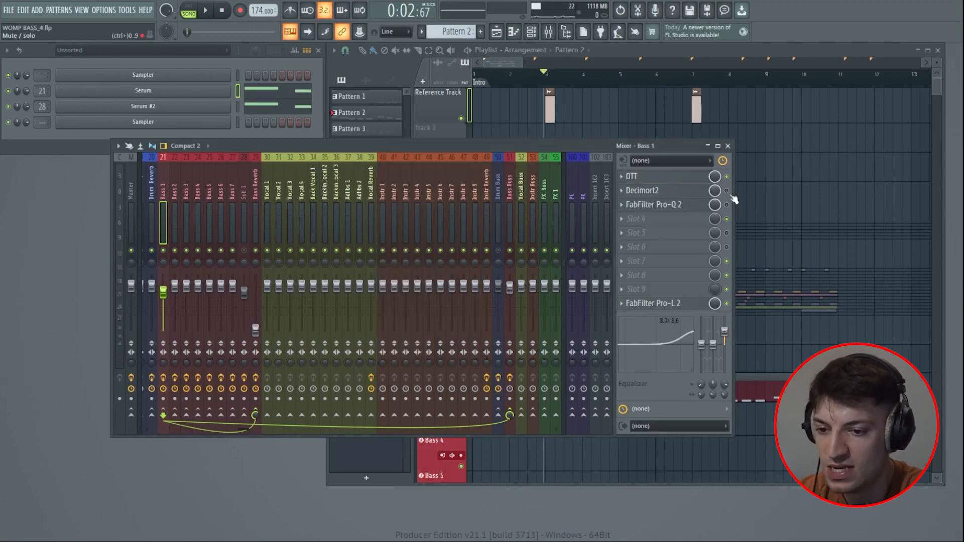
left_click(640, 191)
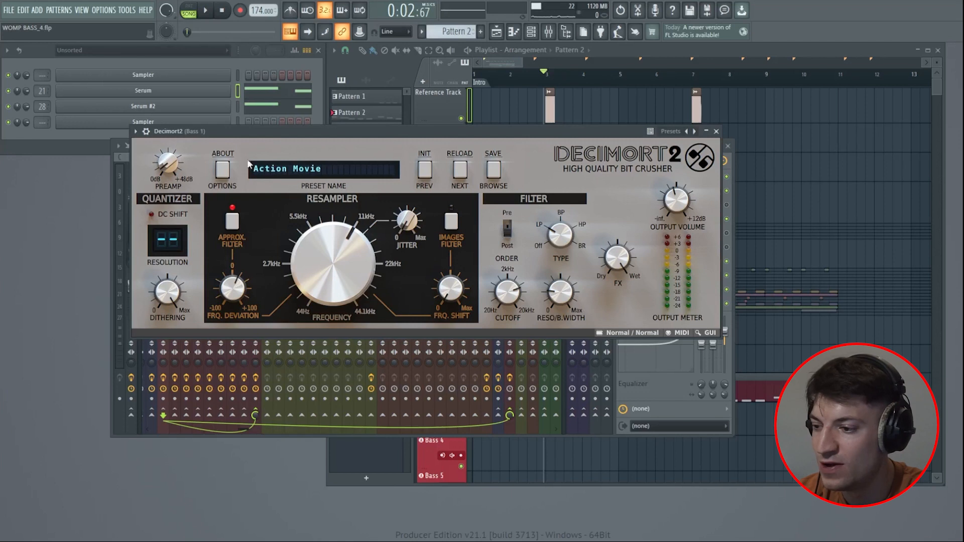
left_click(717, 131)
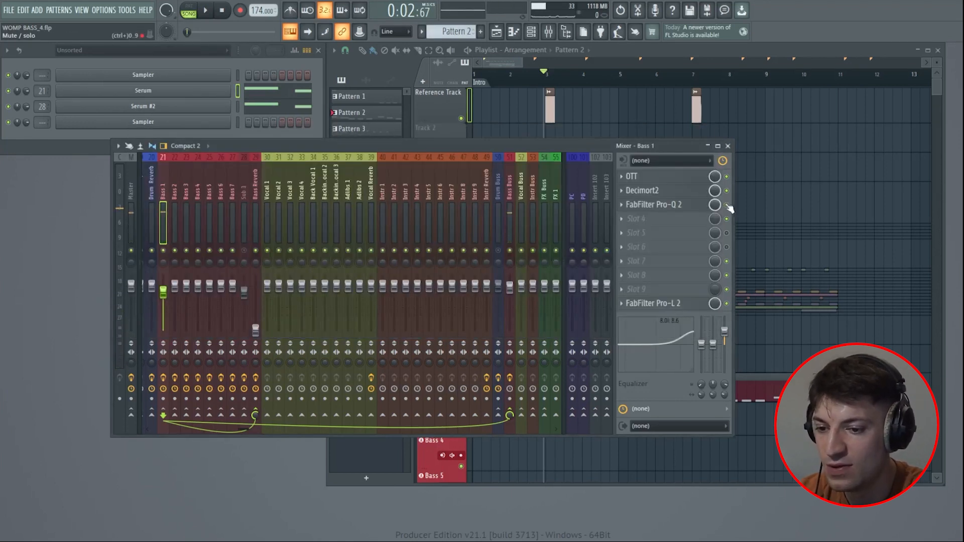
Enable FabFilter Pro-Q 2 on the Bass 1 mixer track, and play a note to examine its EQ curve
left_click(688, 206)
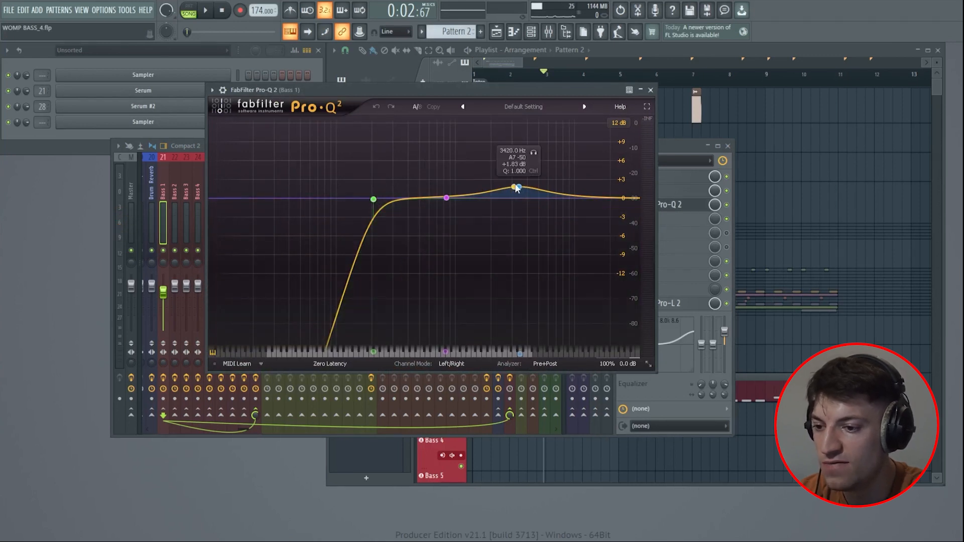
key("b")
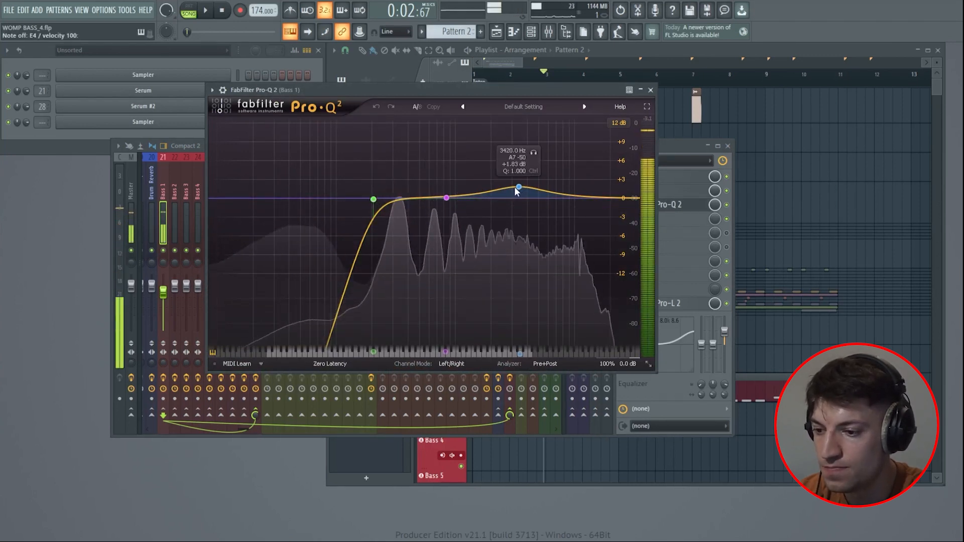
left_click(651, 90)
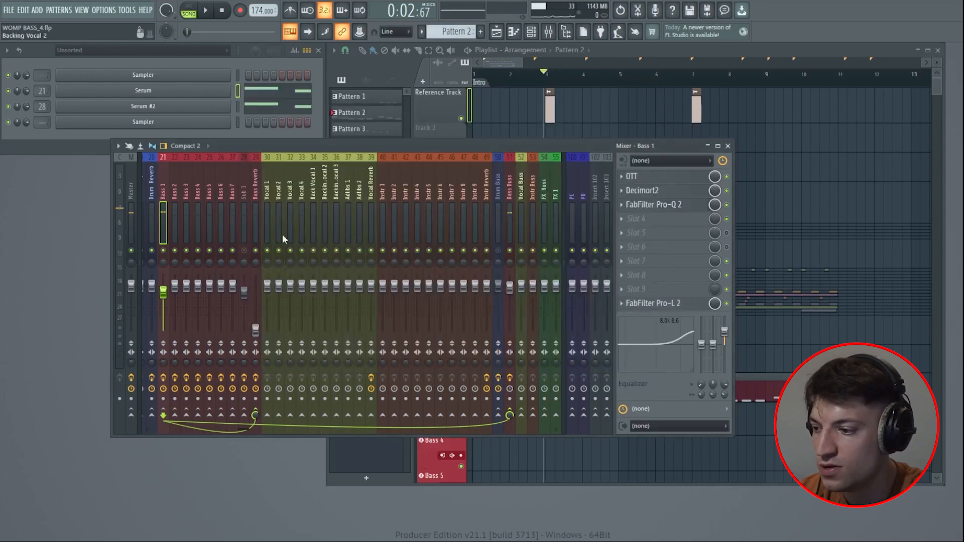
Play the arrangement from between bars 2 and 3 with Sub 1 muted, and again with Sub 1 enabled
left_click(522, 75)
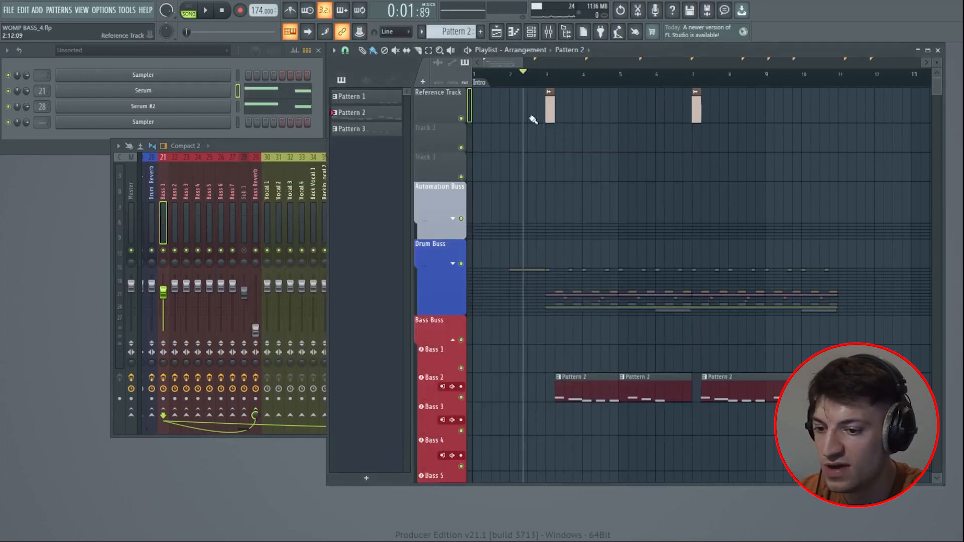
right_click(243, 251)
right_click(243, 252)
key("space")
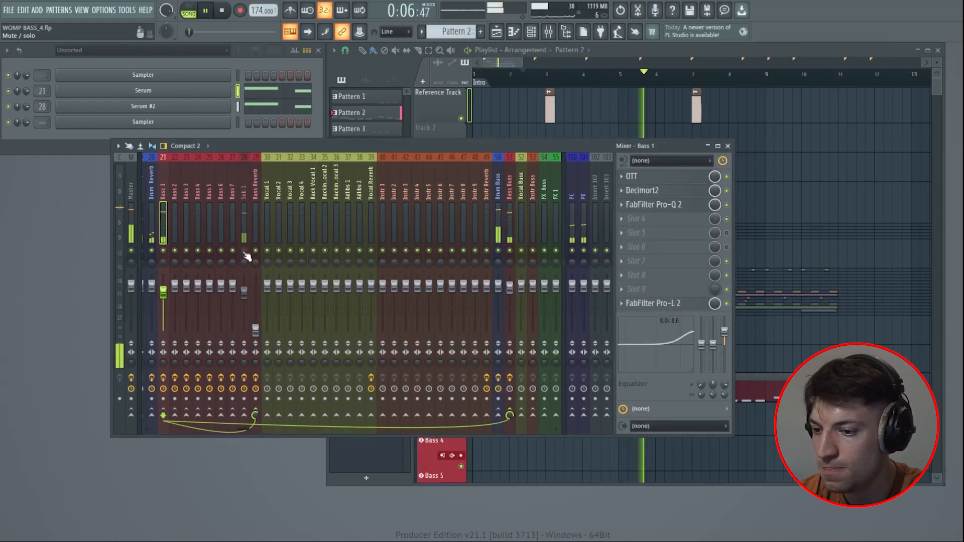
key("space")
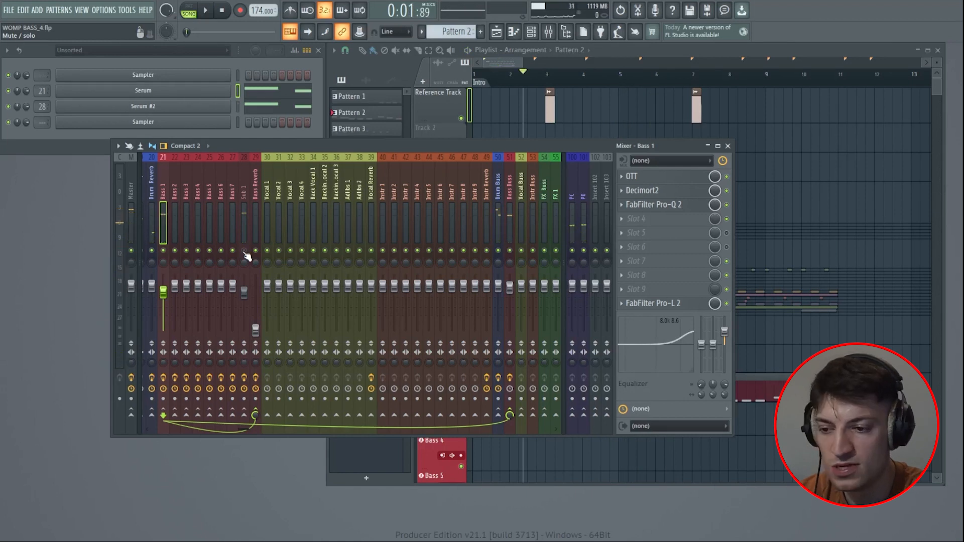
key("space")
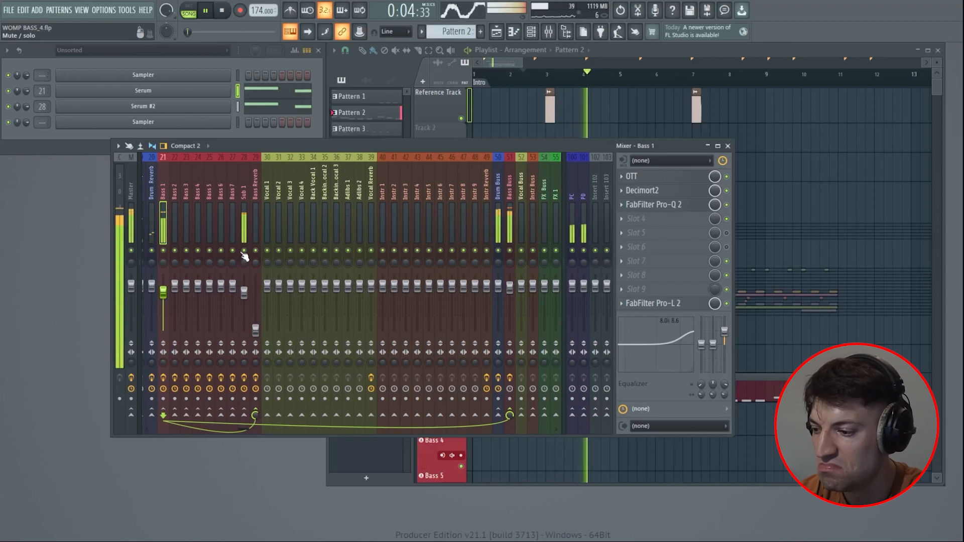
key("space")
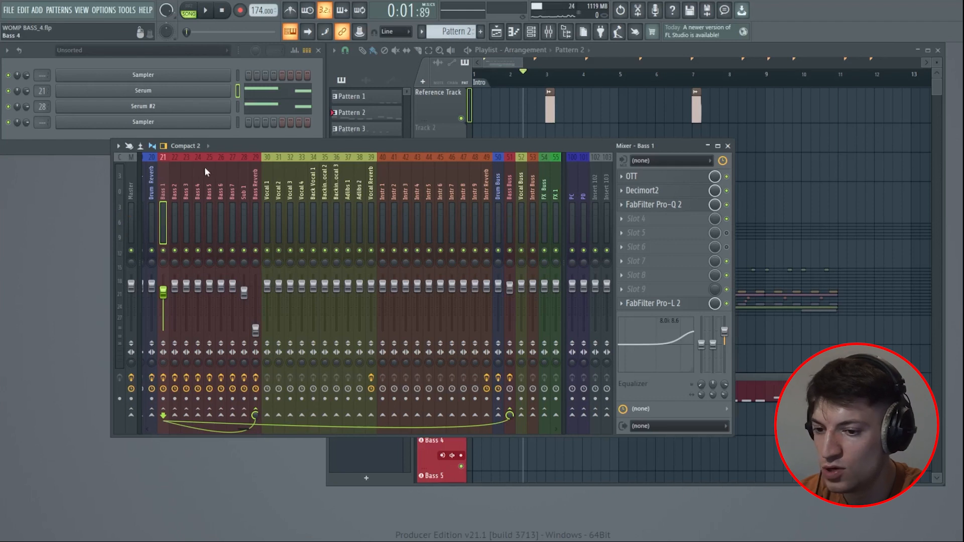
Copy the FabFilter Pro-Q 2 preset from the Bass 1 mixer track onto the Sub 1 track
left_click(653, 209)
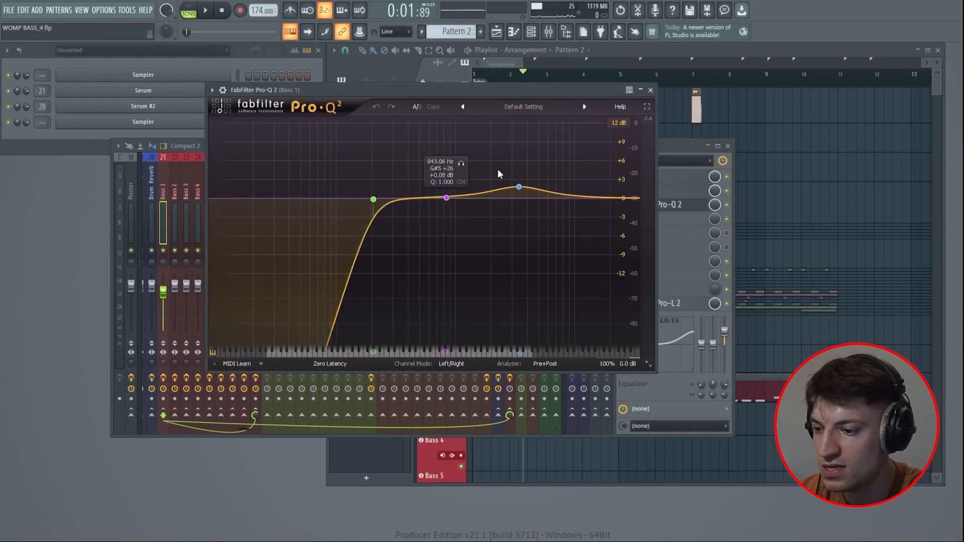
left_click(651, 90)
left_click(622, 204)
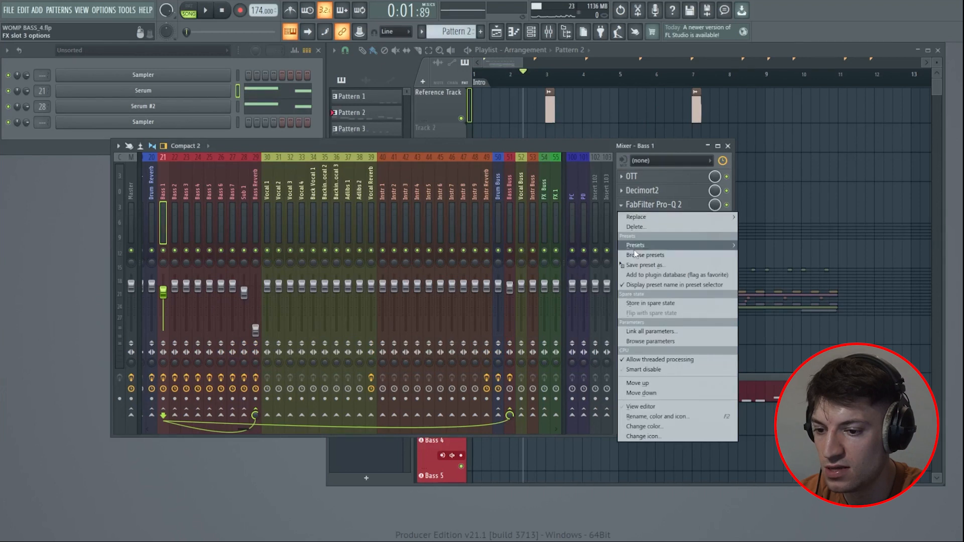
left_click_drag(645, 265, 662, 205)
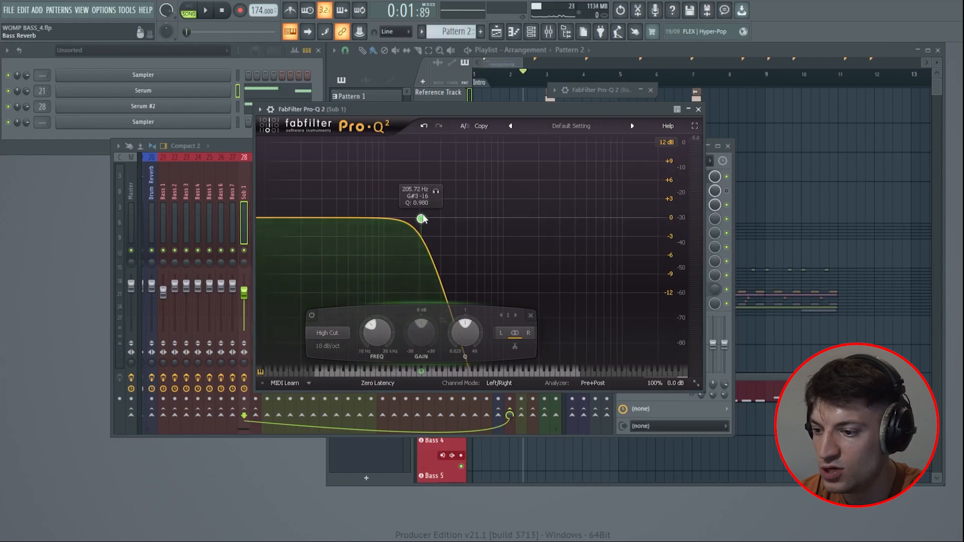
Switch the Sub 1 EQ band's shape to Low Cut and back to High Cut, and close the equalizer
right_click(422, 219)
mouse_move(467, 238)
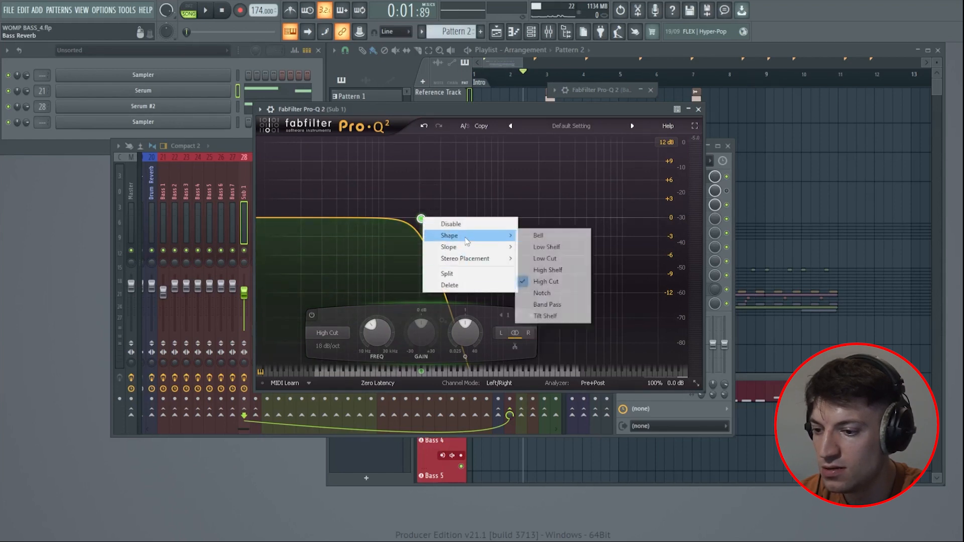
left_click(569, 259)
right_click(421, 219)
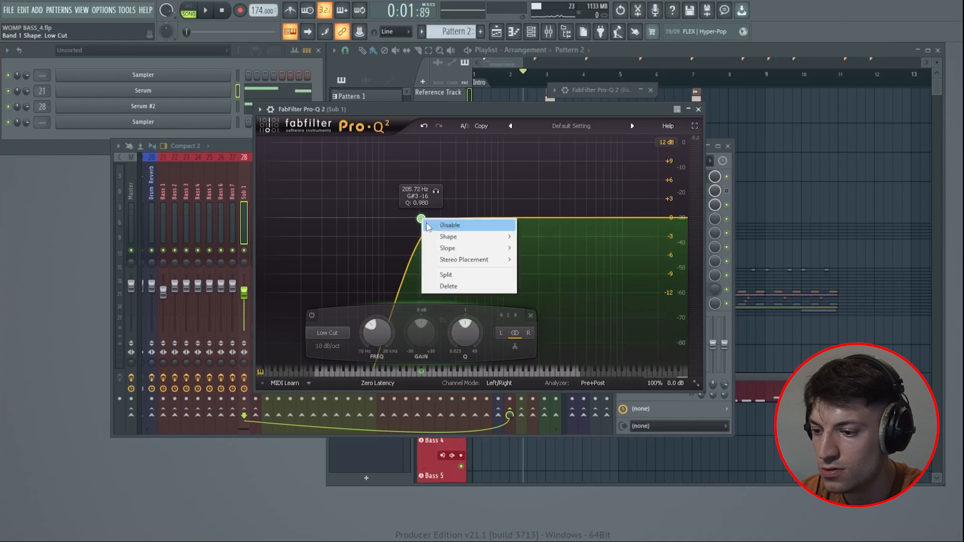
left_click(548, 282)
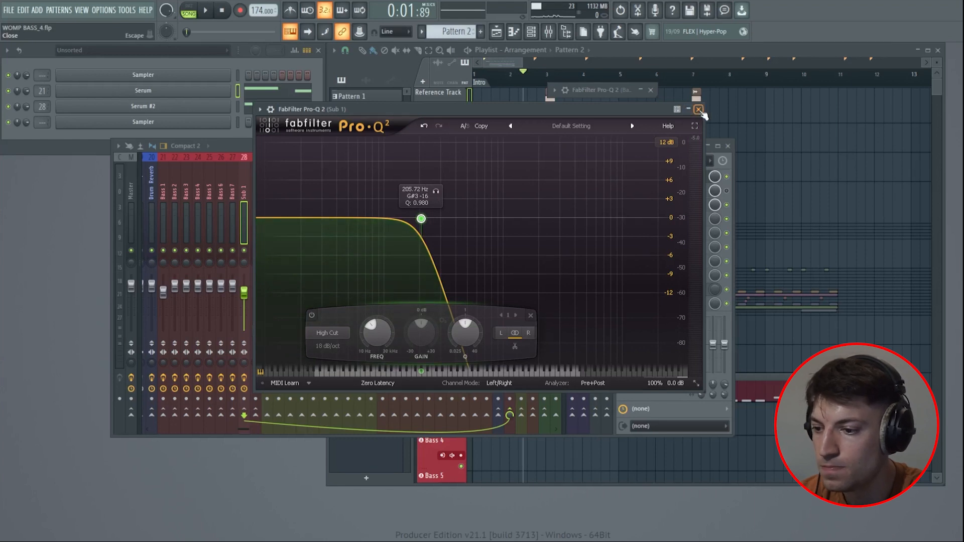
left_click(699, 110)
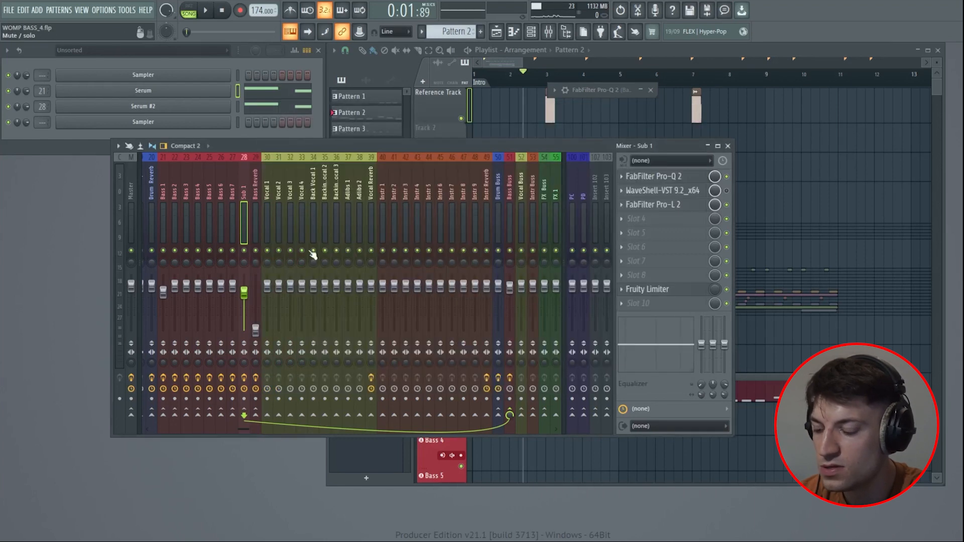
Open the Serum #2 patch for Sub 1 and examine its effects, oscillators and oscillator B wavetable
left_click(159, 213)
left_click(241, 205)
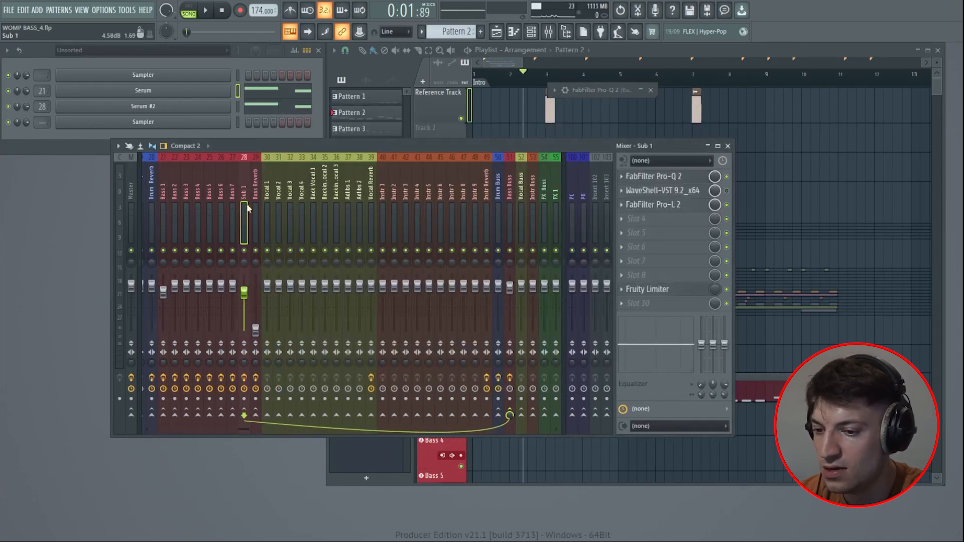
left_click(106, 107)
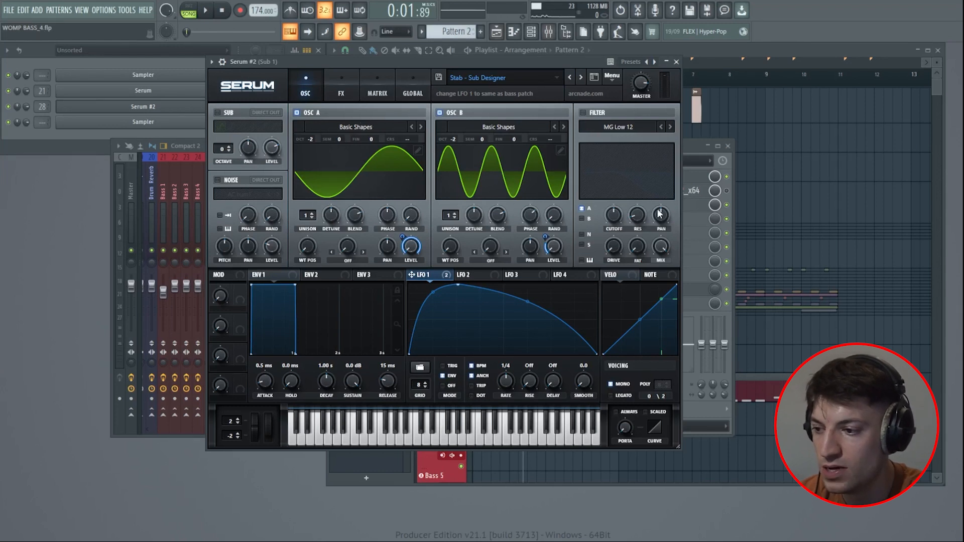
left_click(348, 75)
left_click(315, 89)
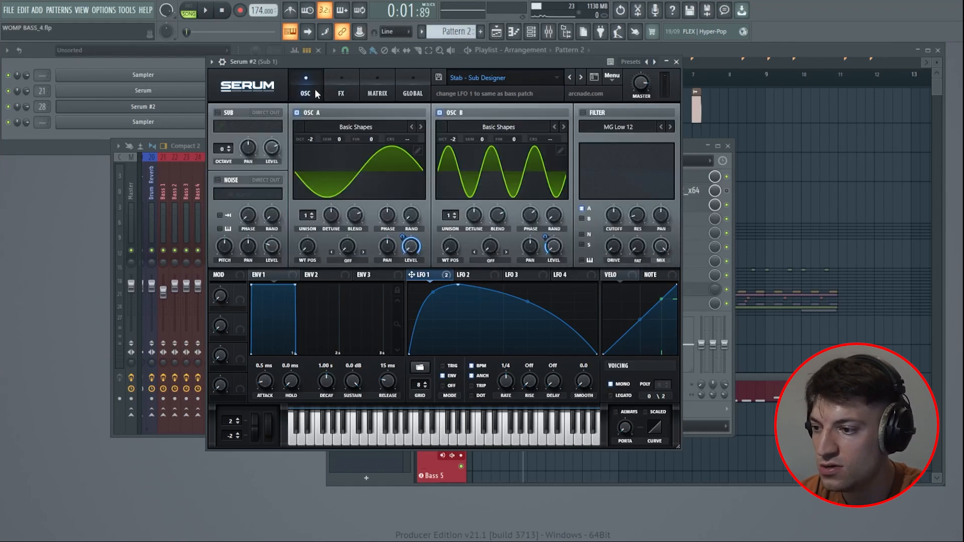
left_click(560, 151)
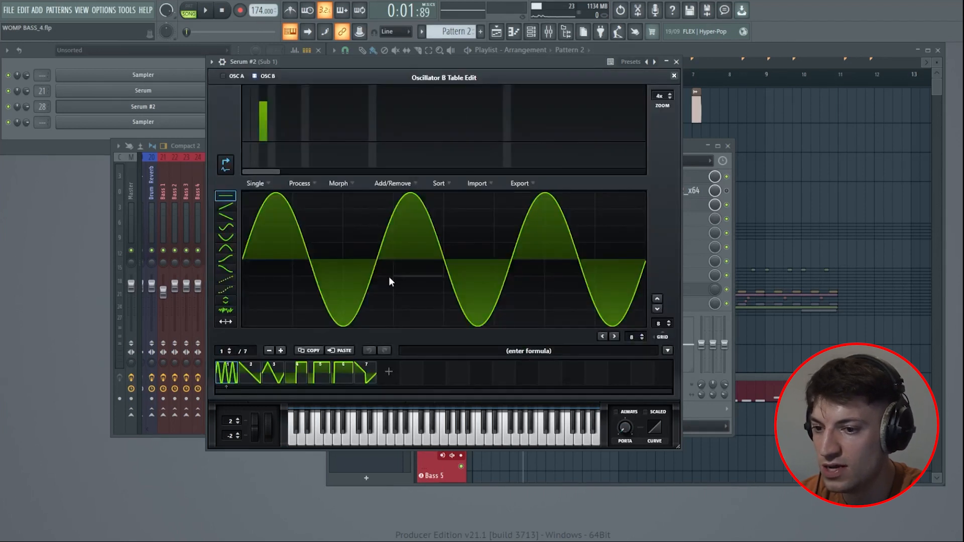
left_click(674, 76)
Play several notes on the Serum #2 keyboard to hear the sub patch
left_click(429, 439)
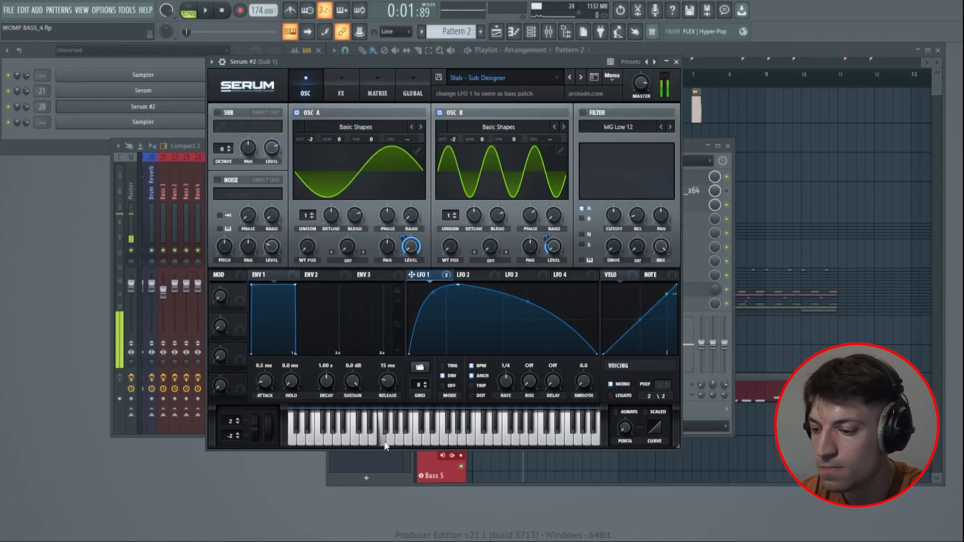
left_click(386, 442)
left_click(442, 443)
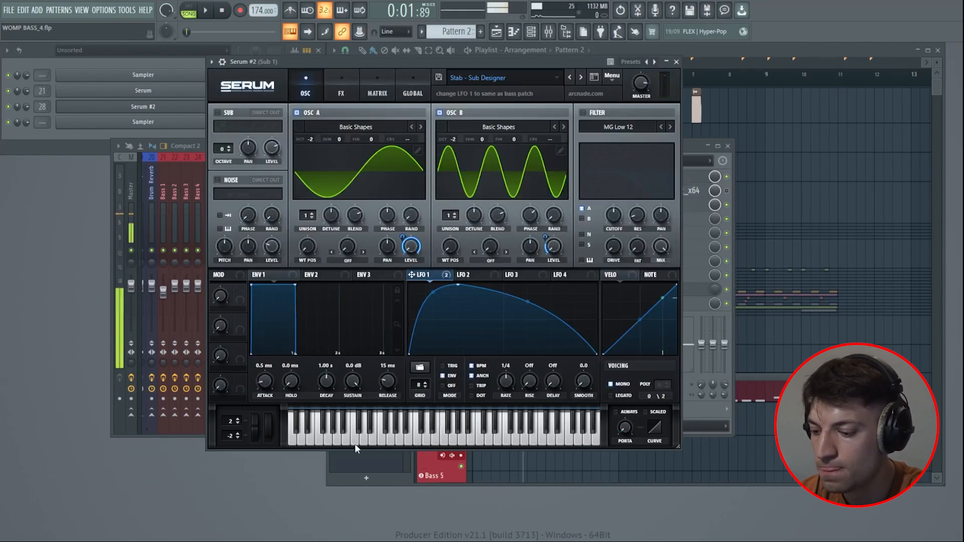
left_click(318, 436)
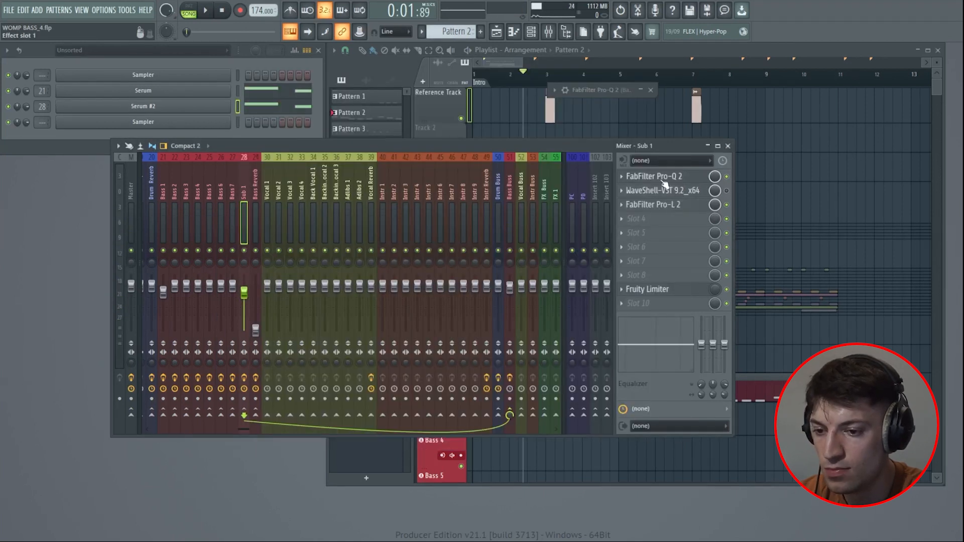
Examine the Renaissance Bass settings on Sub 1, close the plugin, and play the arrangement to hear the sub
left_click(653, 176)
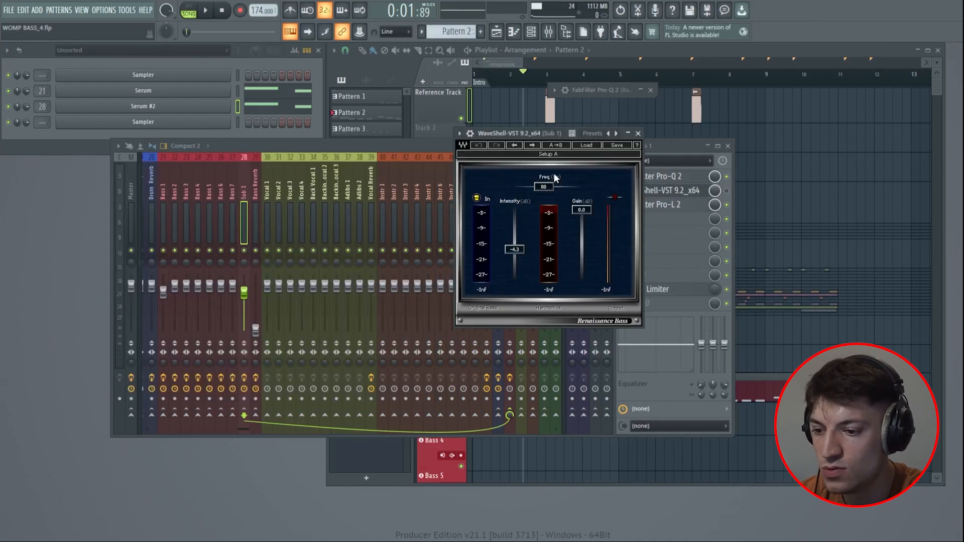
left_click(638, 133)
key("space")
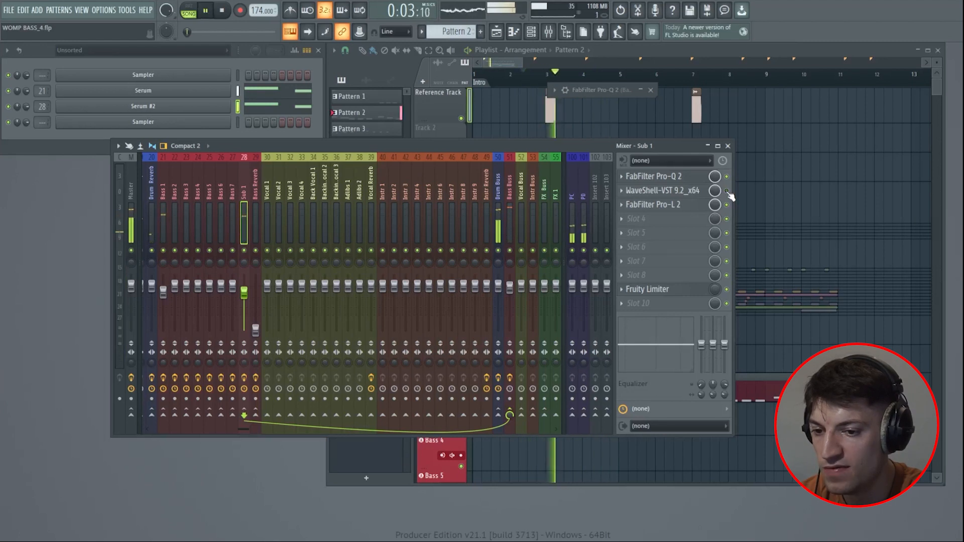
key("space")
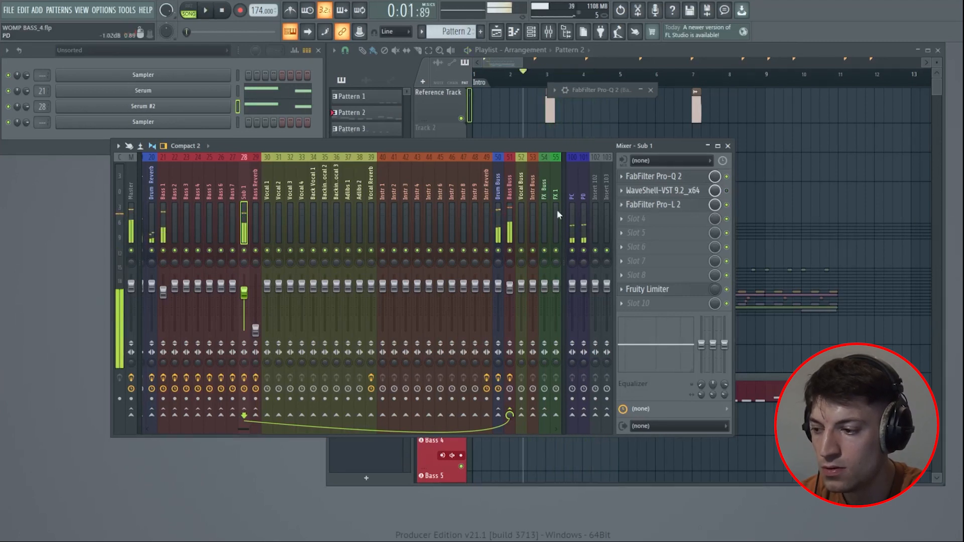
Reopen Renaissance Bass on Sub 1 and lower its frequency to 51 Hz
left_click(681, 191)
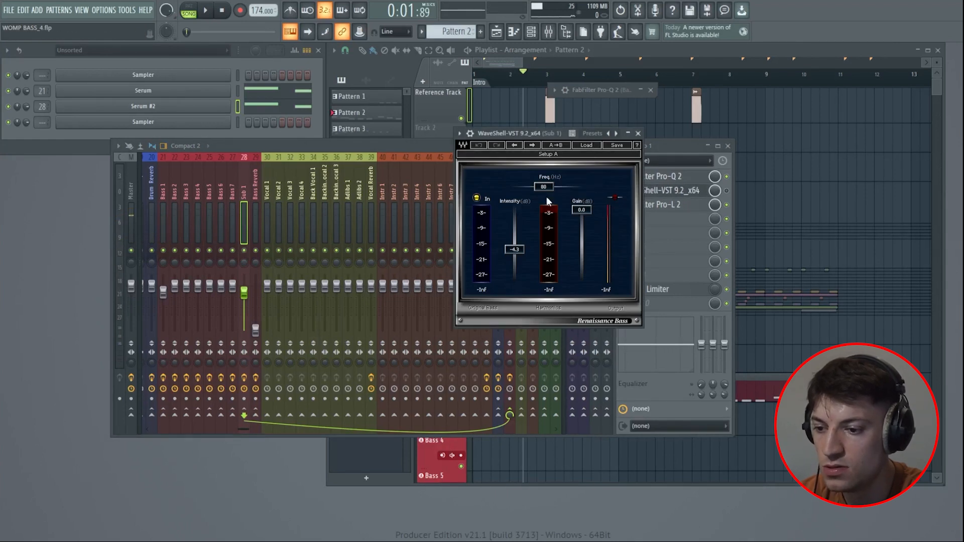
left_click_drag(547, 186, 535, 187)
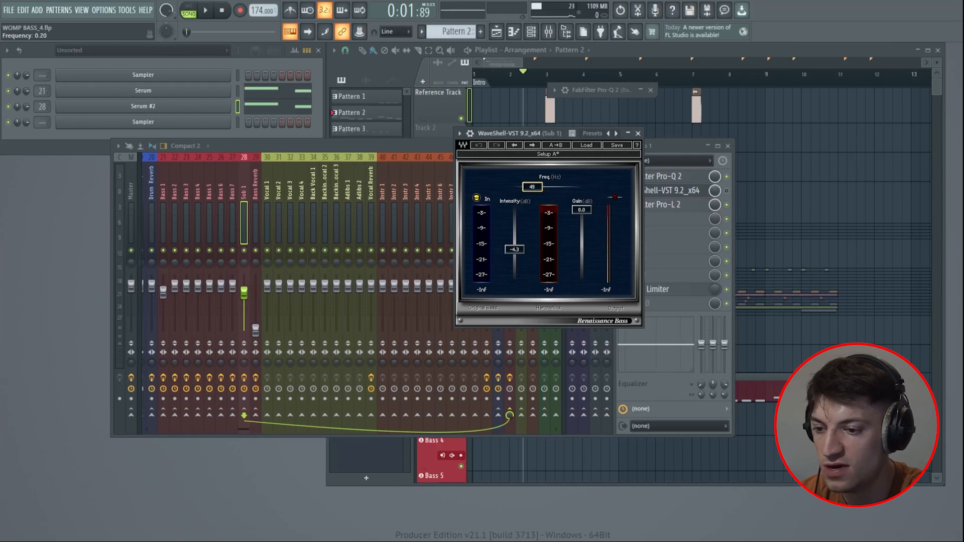
left_click_drag(532, 186, 533, 187)
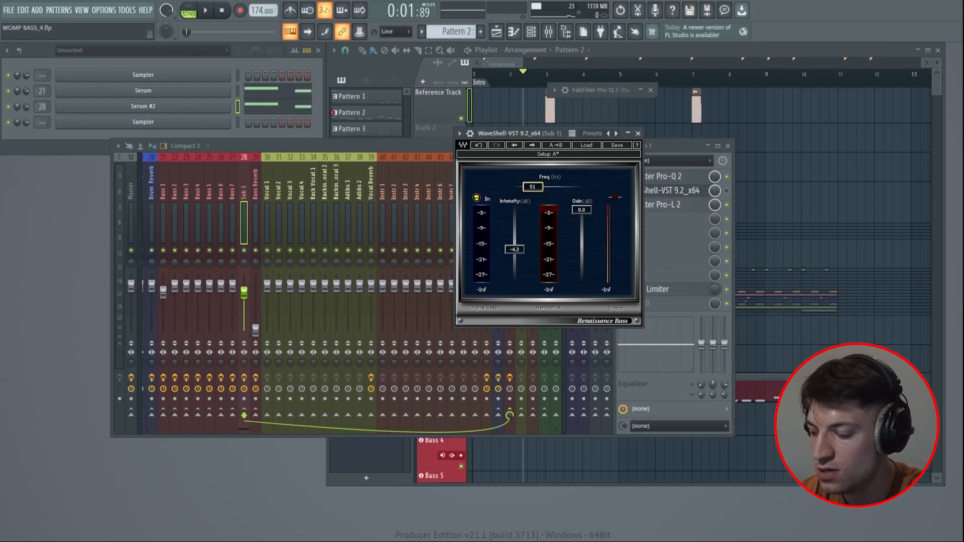
Look up note D1 in the browser's note-frequency table and set the Sub 1 Renaissance Bass frequency to 37 Hz
key("alt+Tab")
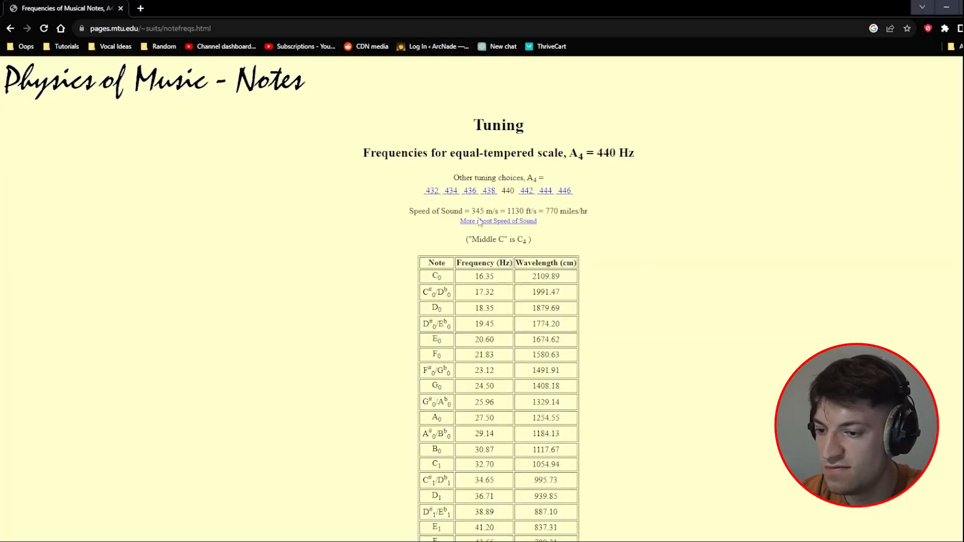
scroll(365, 171, "down", 5)
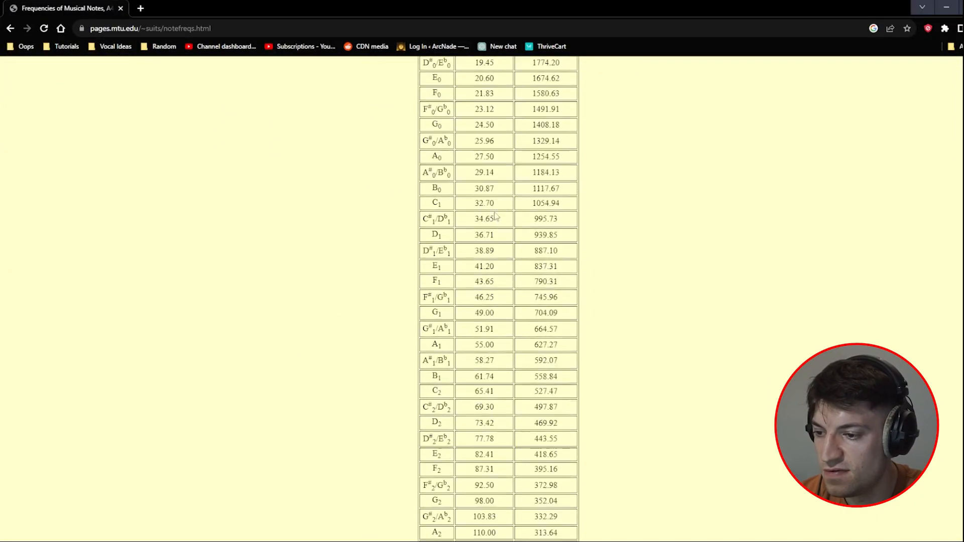
left_click_drag(434, 233, 559, 231)
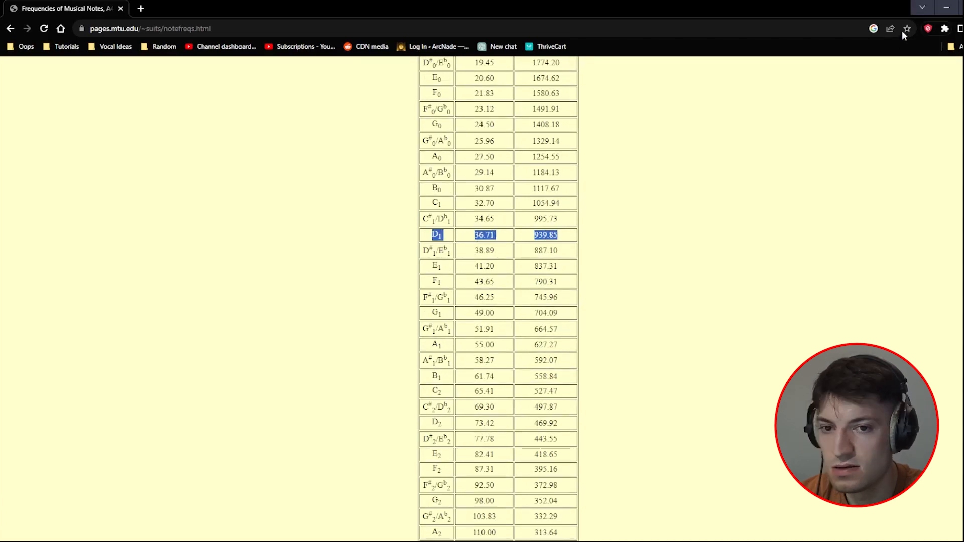
left_click(946, 7)
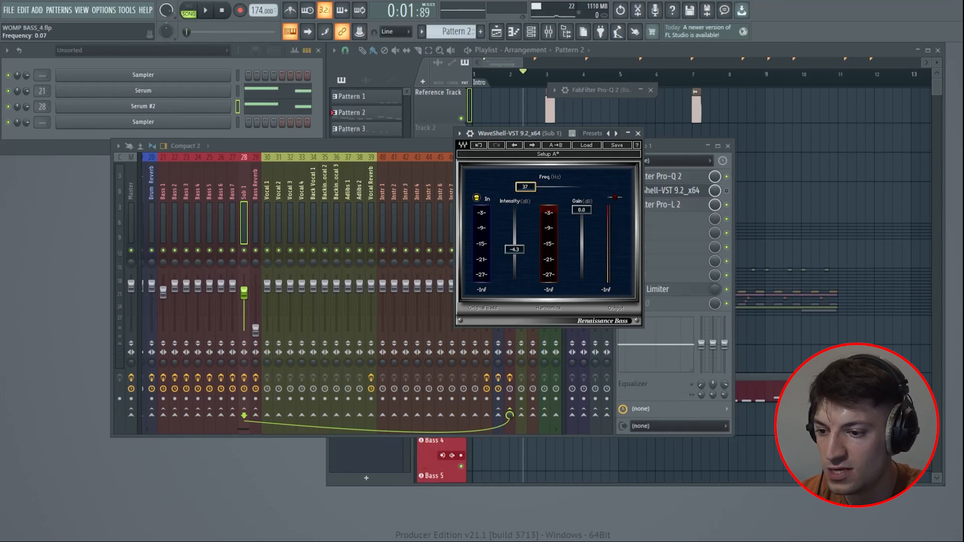
Toggle Renaissance Bass on Sub 1 between two playbacks to compare its effect, and close the open plugin windows
left_click(514, 250)
key("space")
key("space")
left_click(726, 190)
key("space")
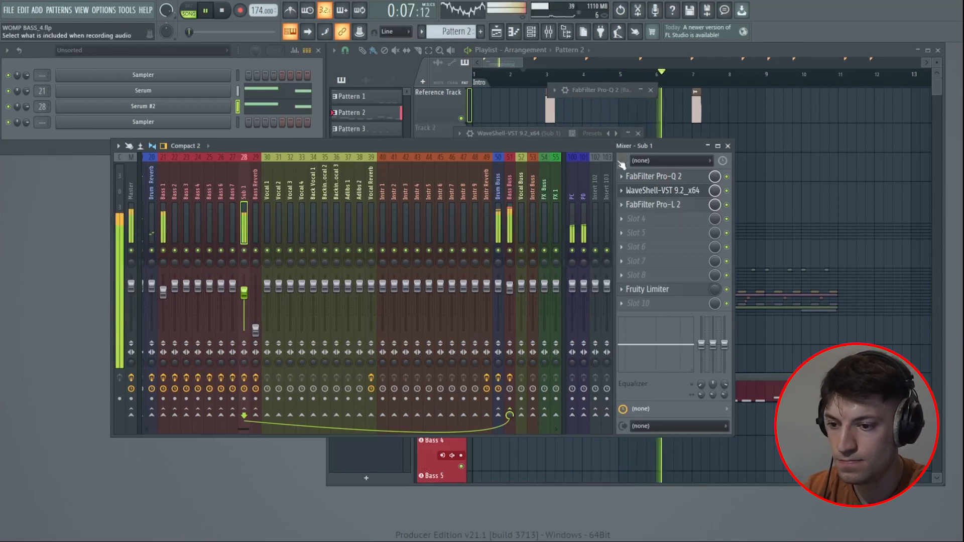
key("space")
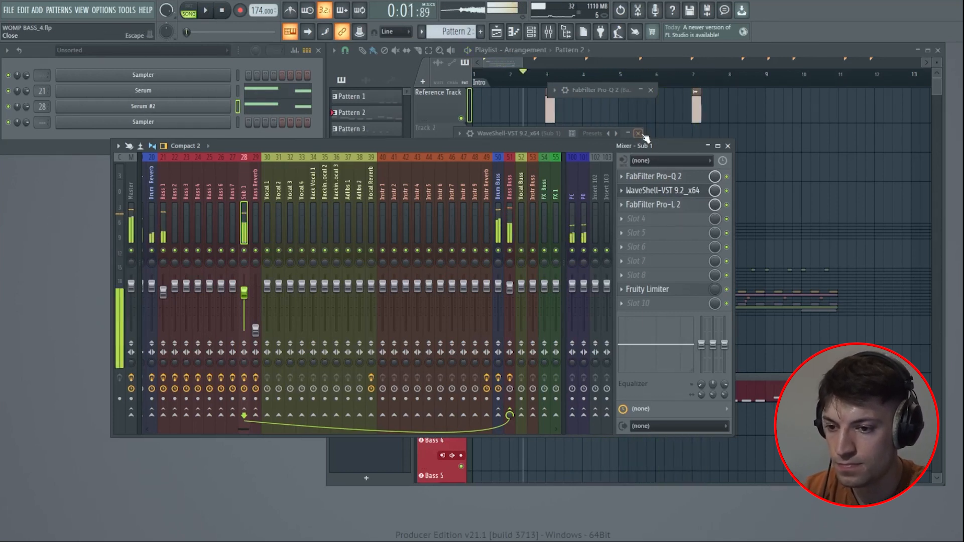
left_click(638, 134)
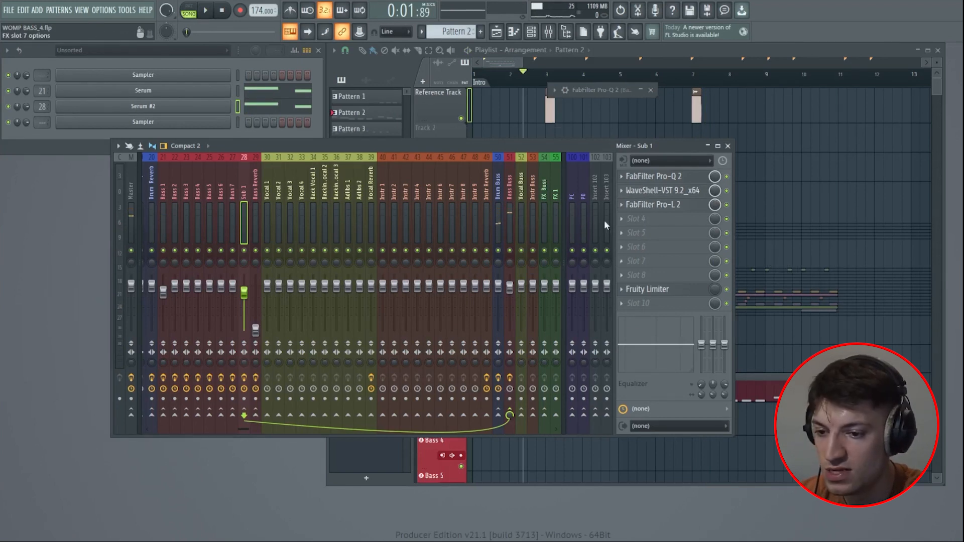
left_click(650, 90)
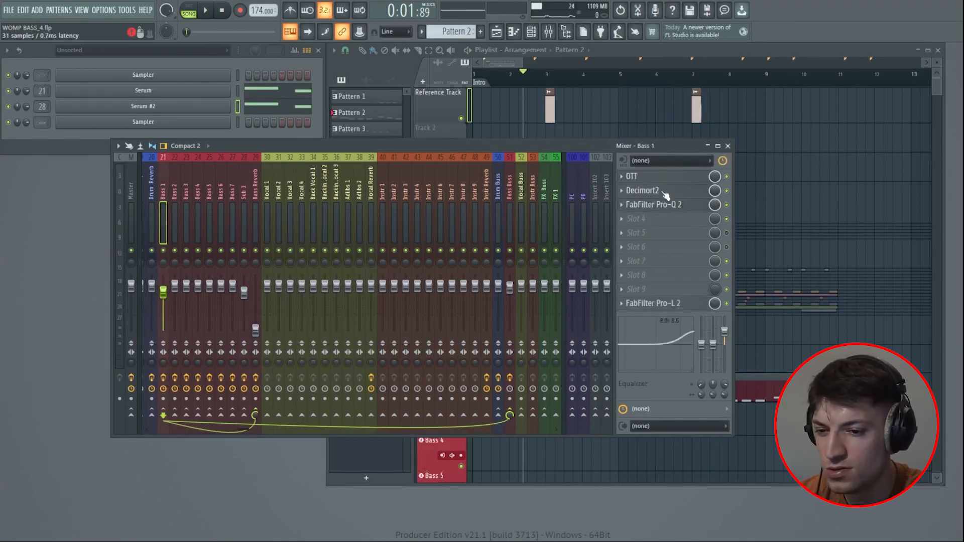
Review the effect chains of the Sub 1 and Bass Buss mixer tracks, including the Bass Buss FabFilter Pro-Q 3 curve
left_click(243, 211)
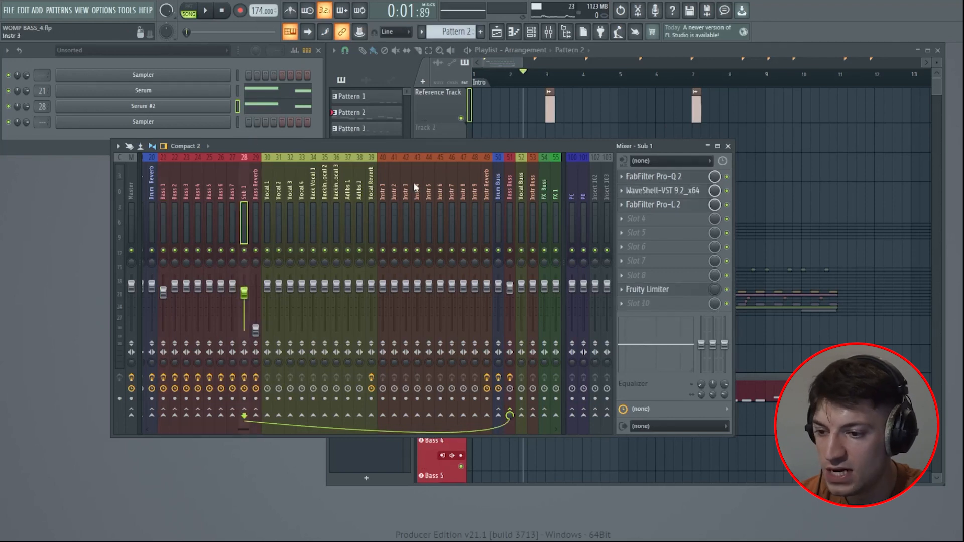
left_click(510, 189)
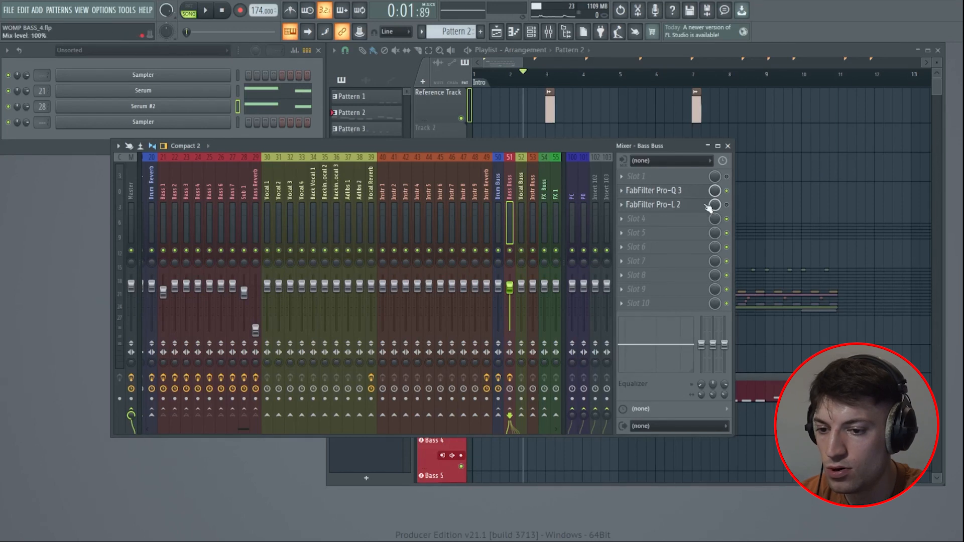
left_click(667, 191)
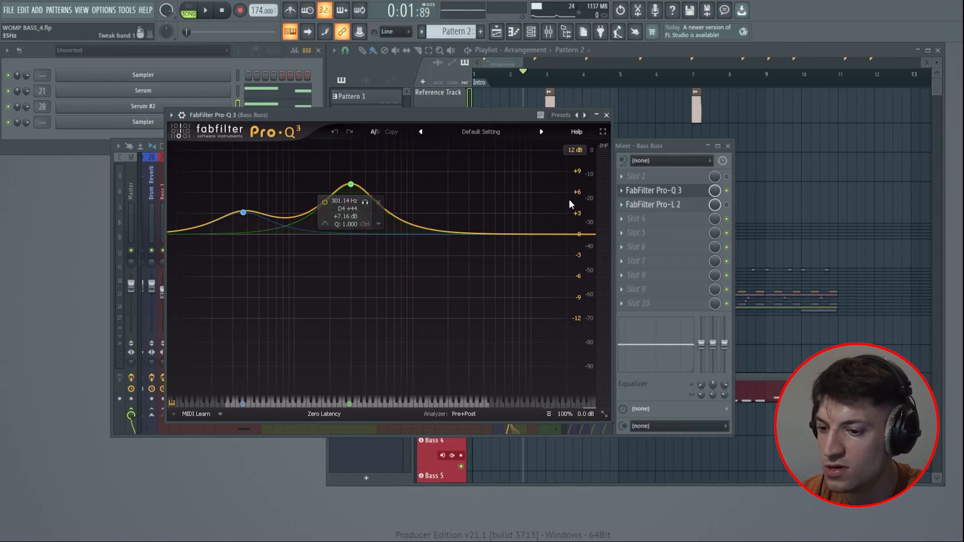
left_click(606, 116)
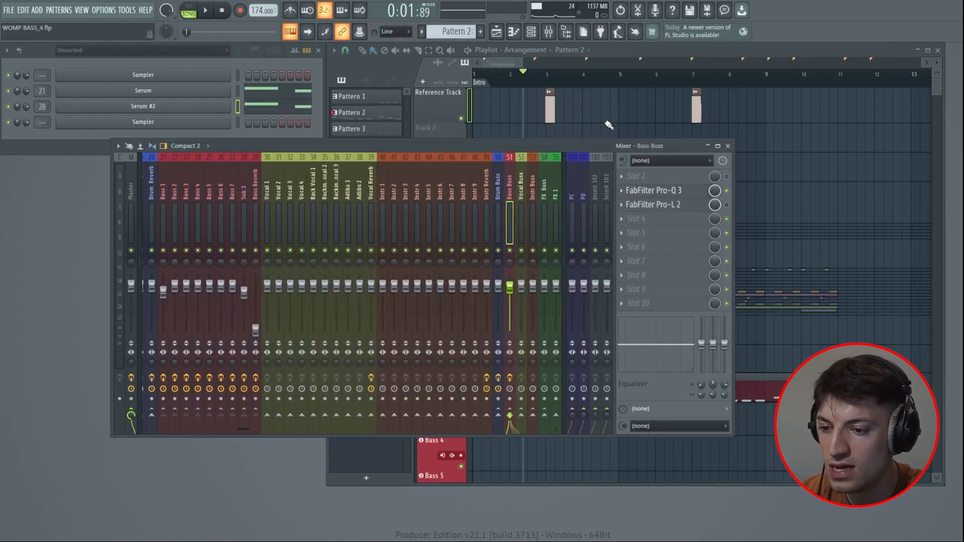
Play the arrangement twice to hear the processed bass through the Bass Buss, and close the mixer
key("space")
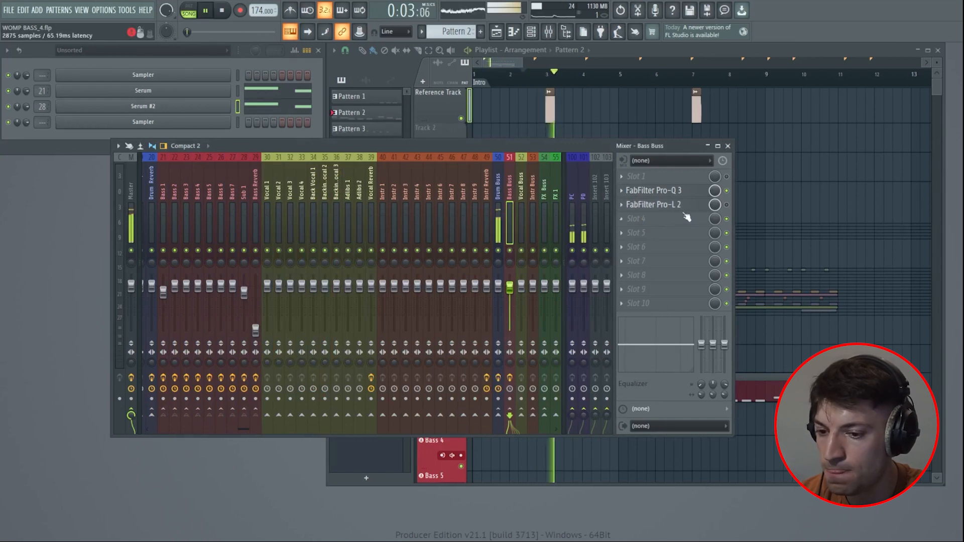
key("space")
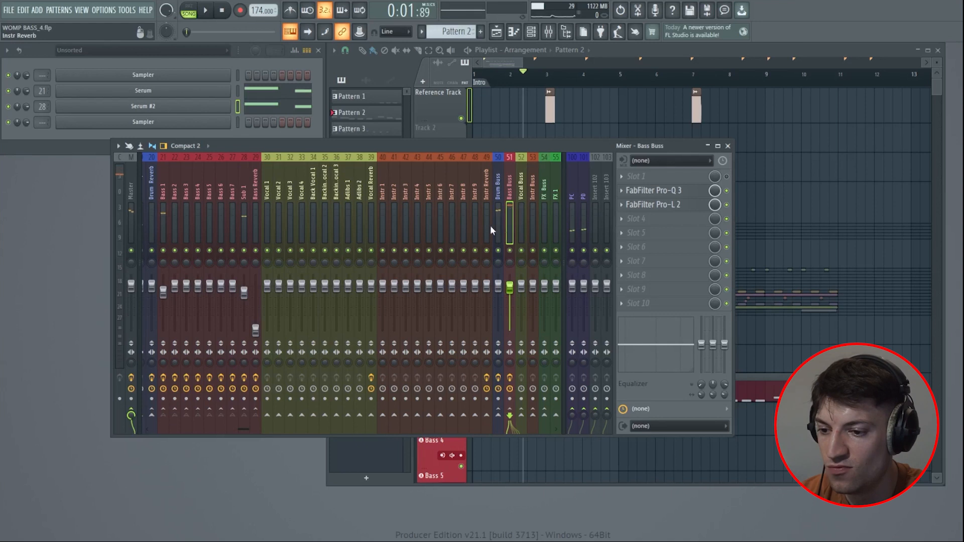
key("space")
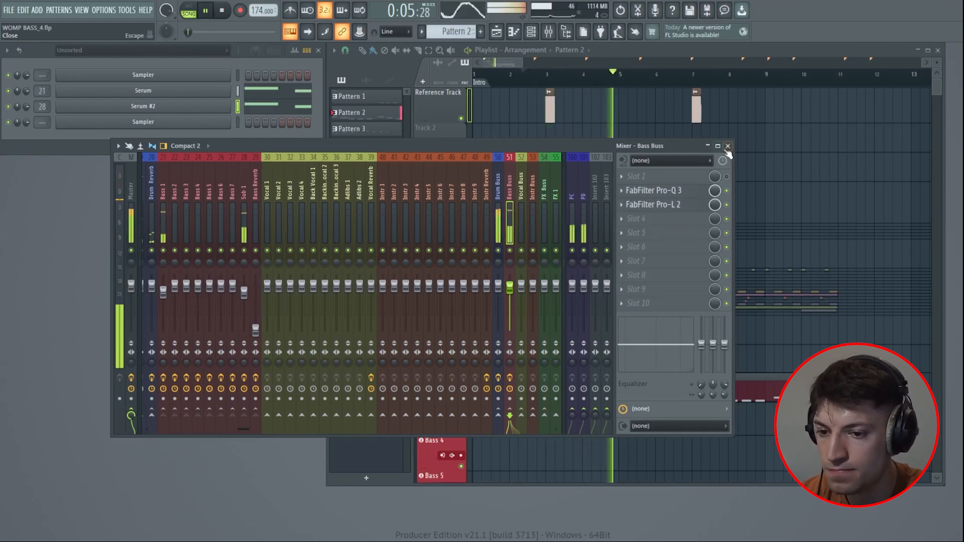
key("F9")
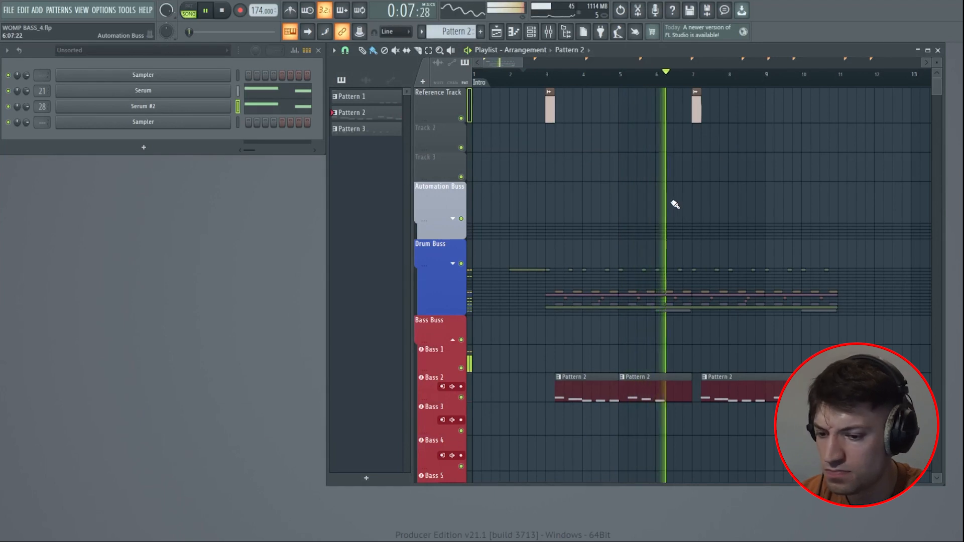
key("space")
left_click(508, 76)
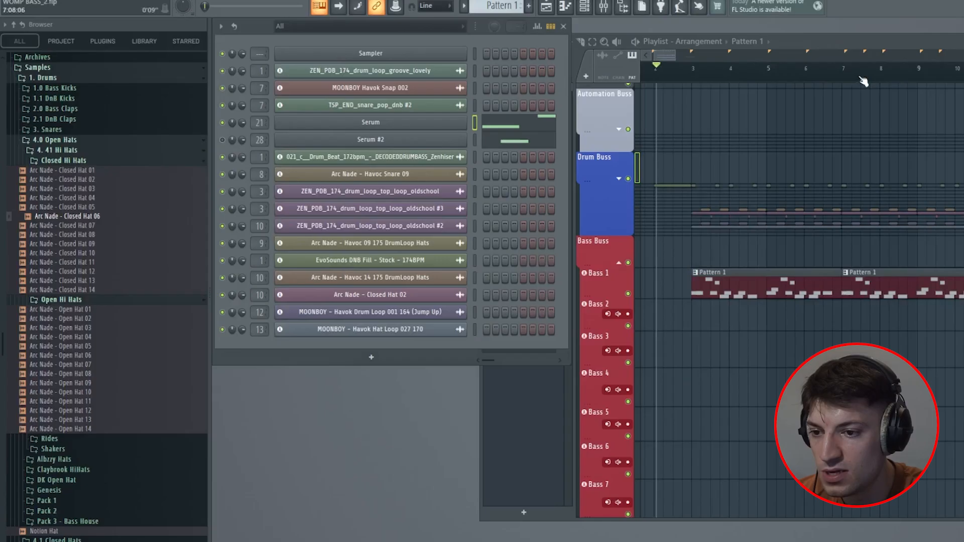
Play the WOMP BASS_2 arrangement from just before the drop to hear the second bass with drums
left_click(654, 78)
key("space")
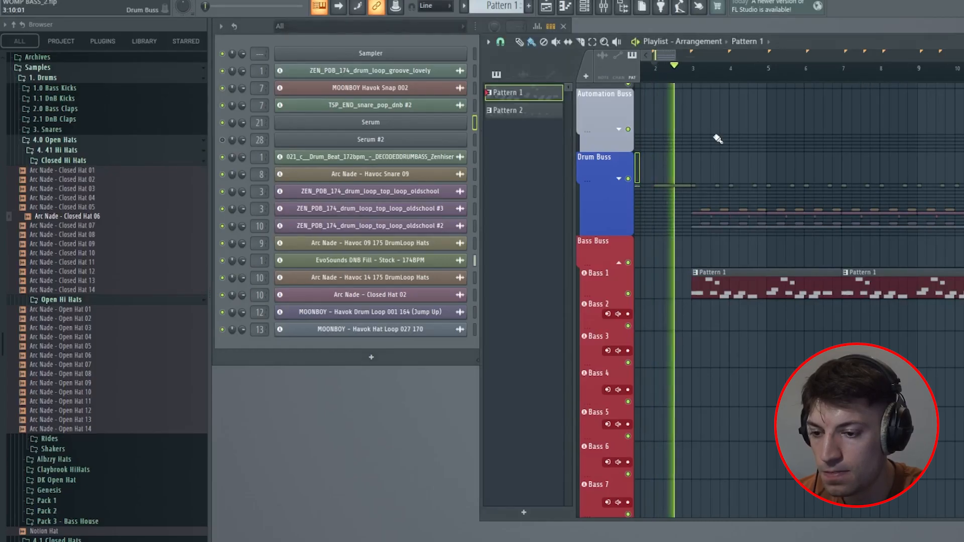
left_click_drag(677, 56, 689, 56)
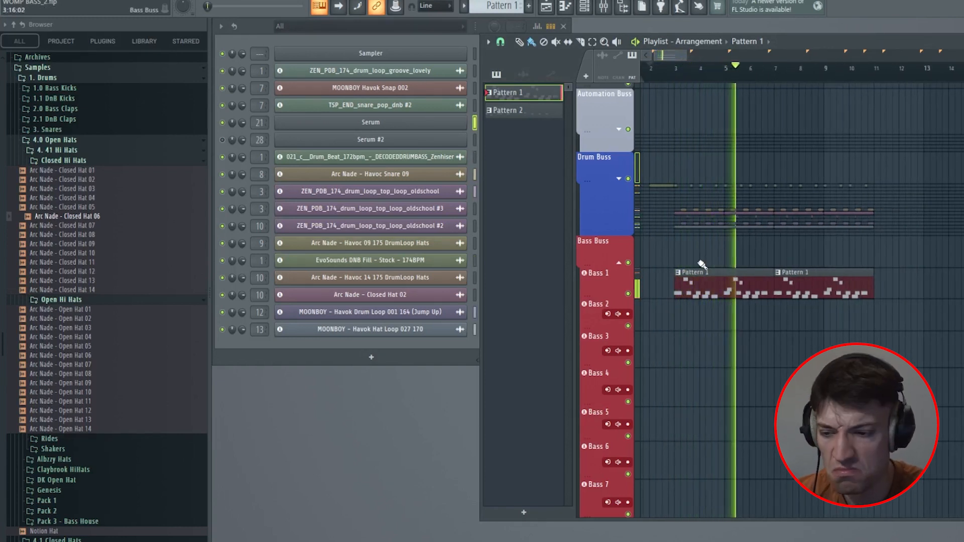
key("space")
Solo the Bass 1 playlist track and play it from bar 3
scroll(655, 75, "up", 2)
left_click(473, 124)
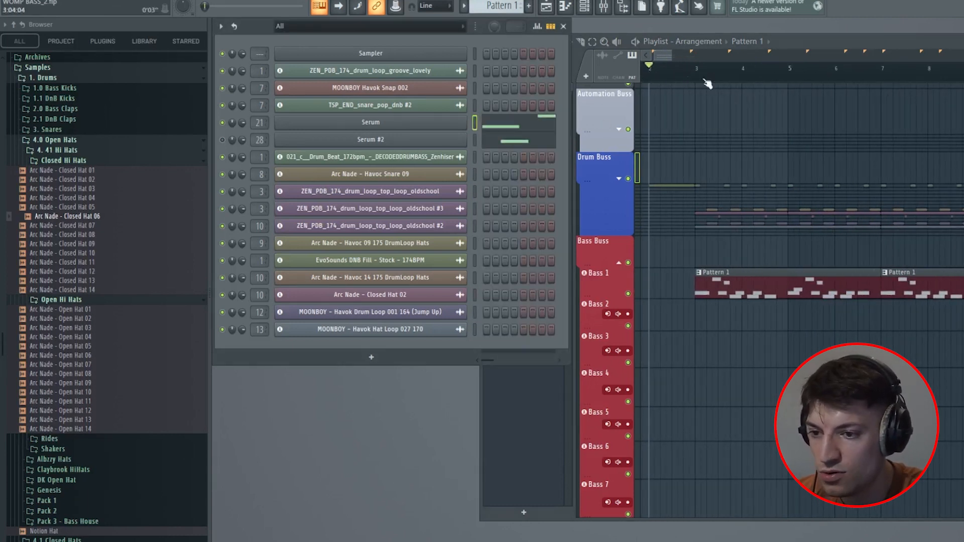
left_click(666, 56)
left_click(695, 67)
right_click(628, 294)
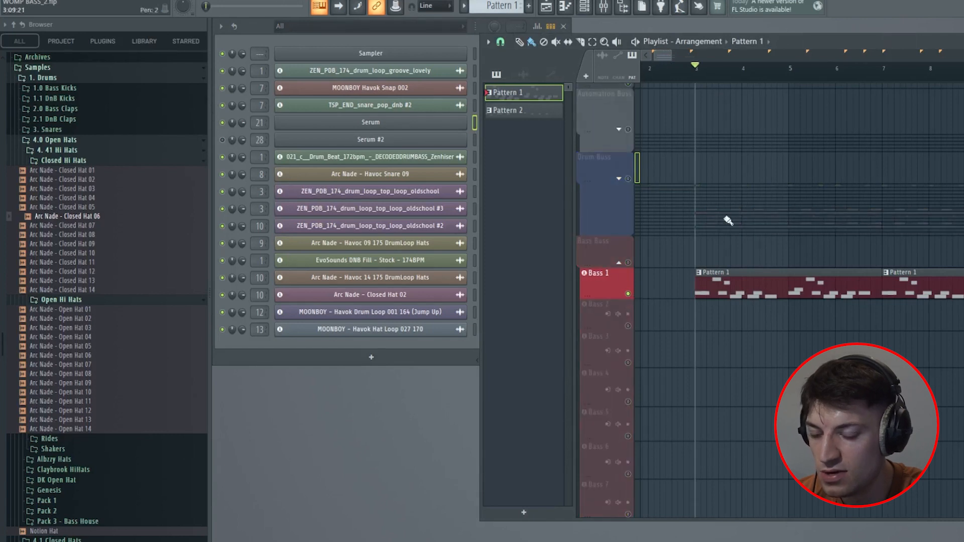
key("space")
key("space")
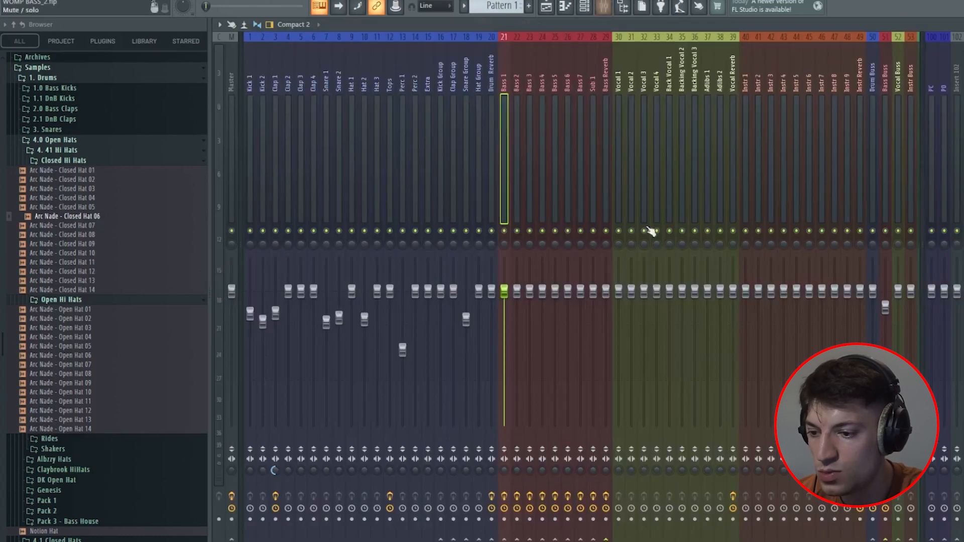
Close the mixer and open the womp style Serum patch assigned to Bass 1
left_click(603, 6)
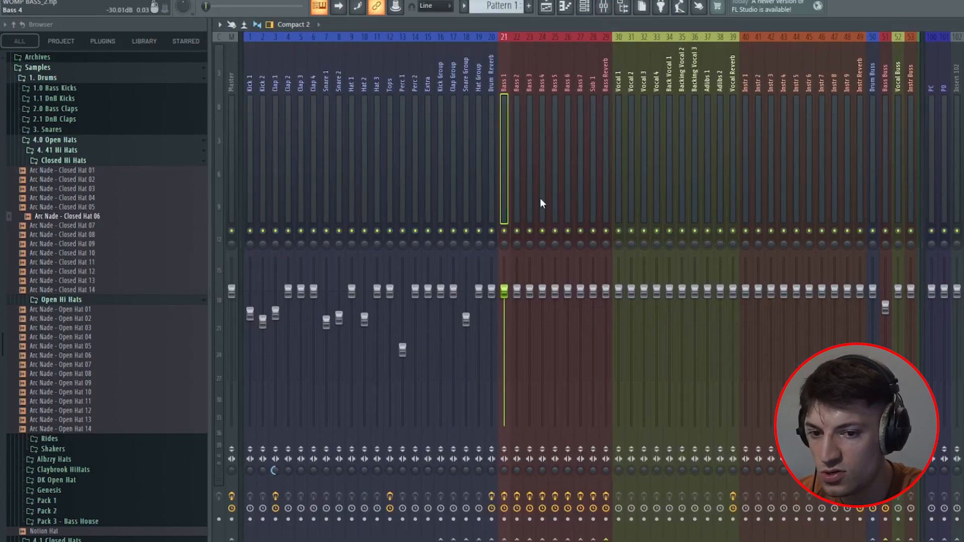
key("F9")
left_click(411, 123)
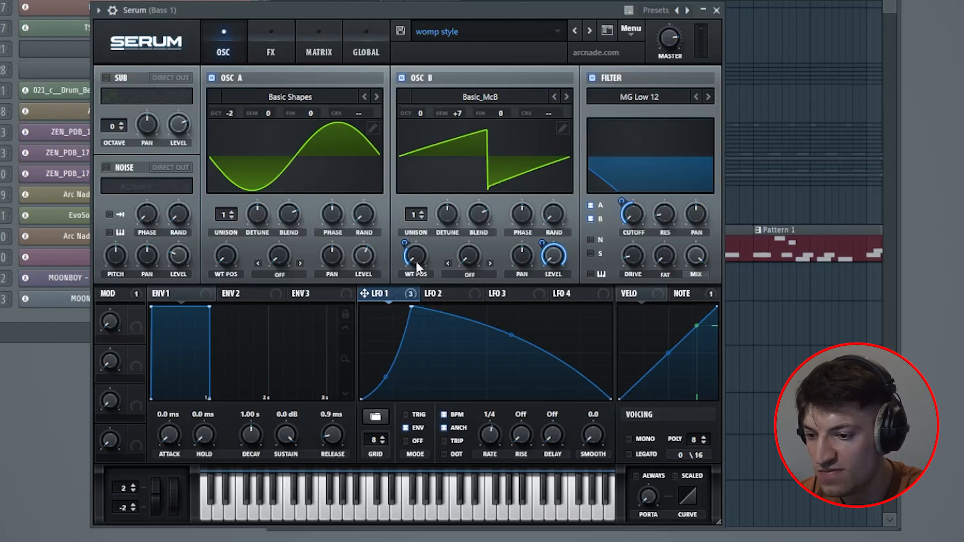
Play notes while switching oscillator B off and back on to compare the bass with and without it
key("v")
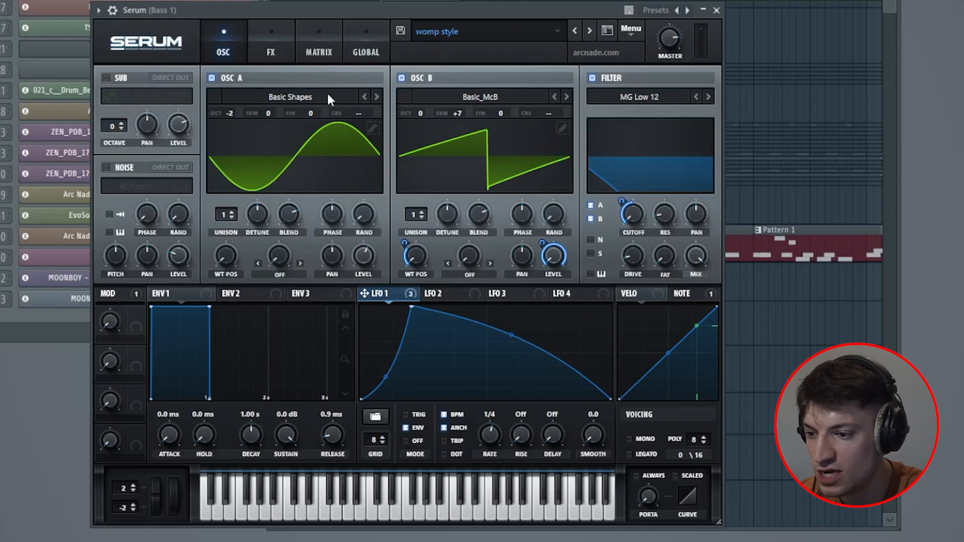
left_click(402, 77)
left_click(403, 76)
left_click(404, 78)
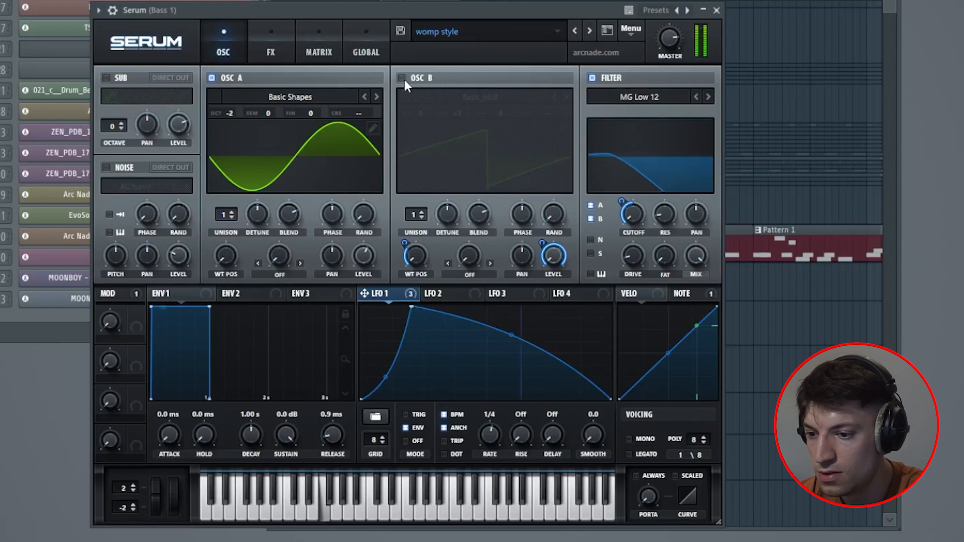
left_click(403, 78)
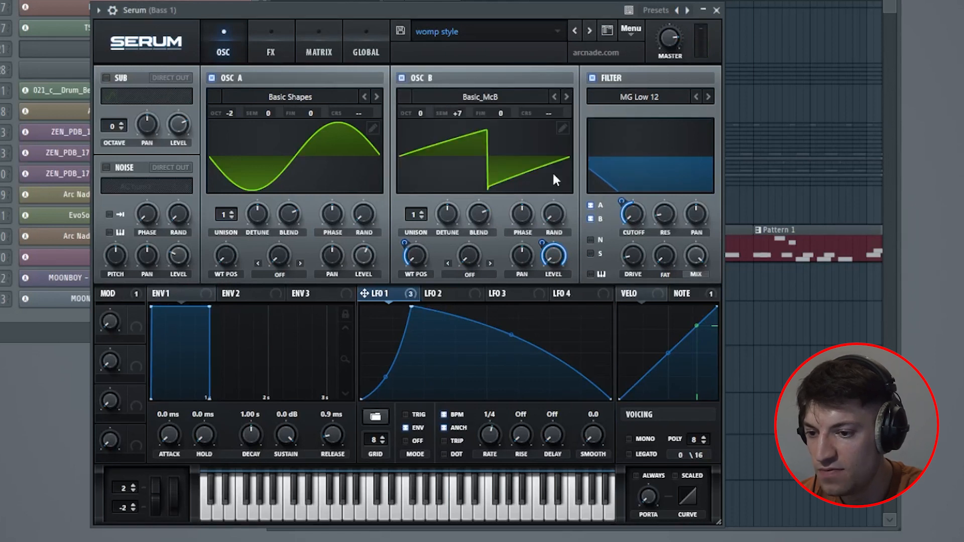
Check oscillator B's wavetable in the Analog category, keeping Basic_McB
left_click(480, 97)
mouse_move(482, 113)
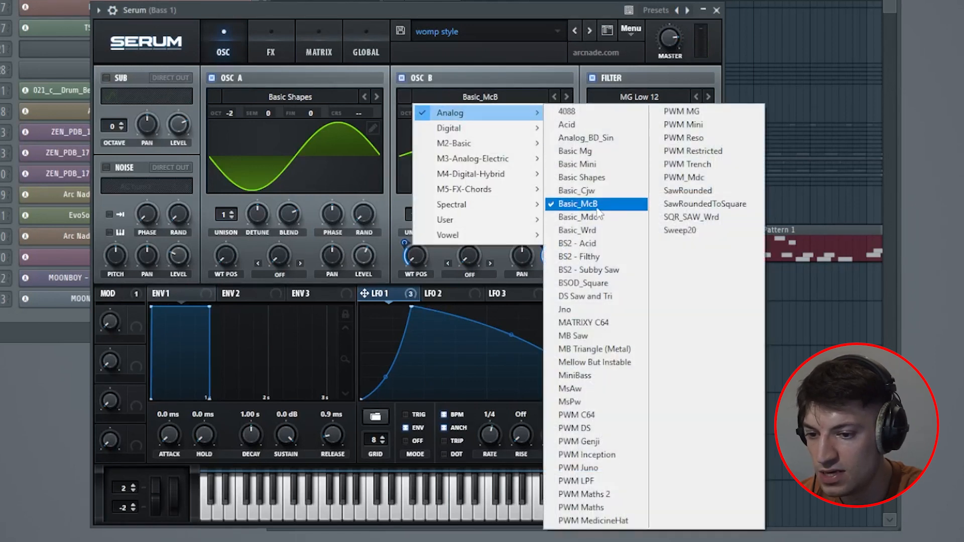
left_click(470, 63)
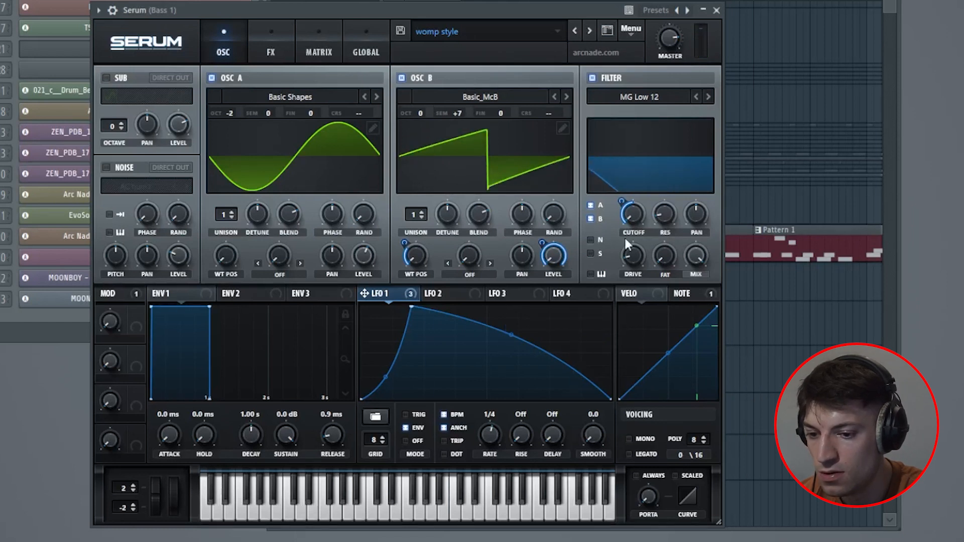
Play notes and the Bass 1 pattern while switching the filter off and back on to compare the bass
left_click(592, 77)
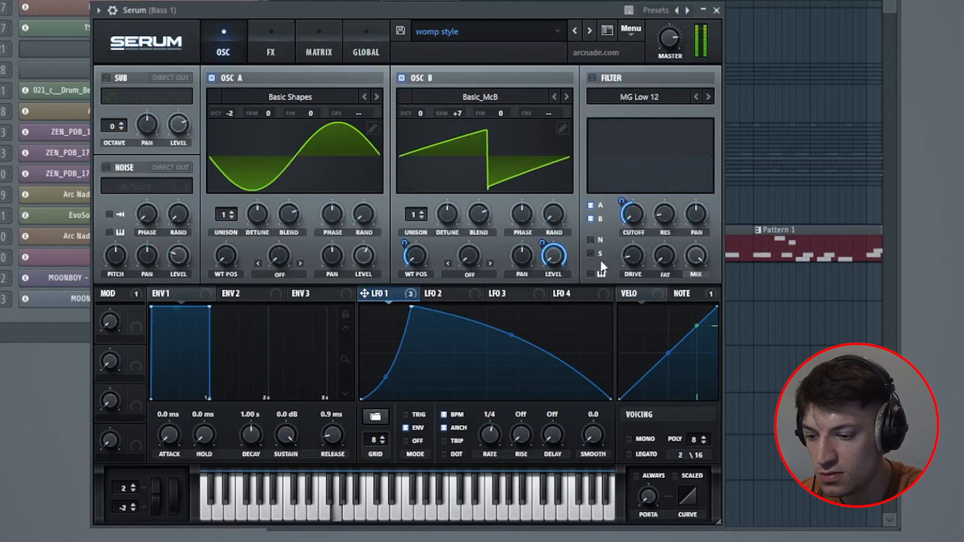
left_click(595, 78)
left_click(716, 10)
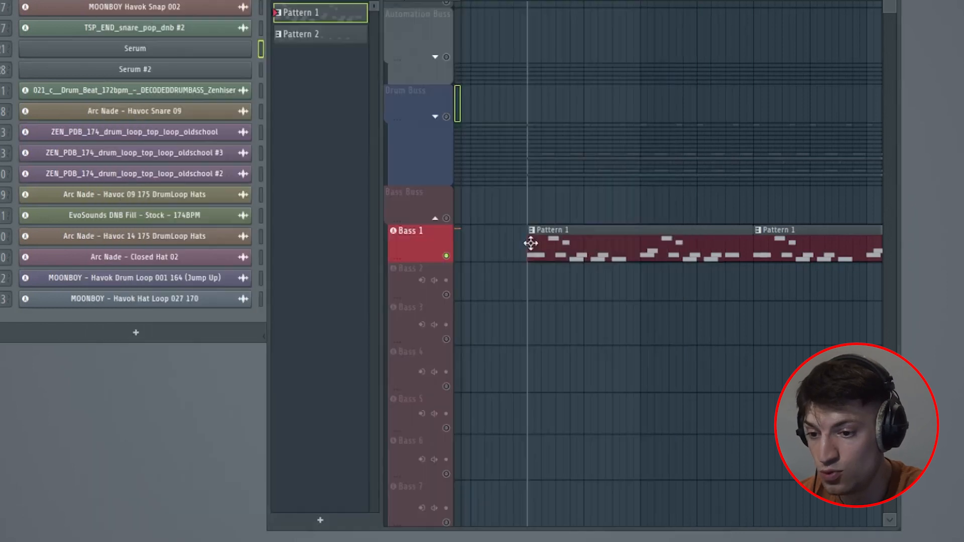
key("space")
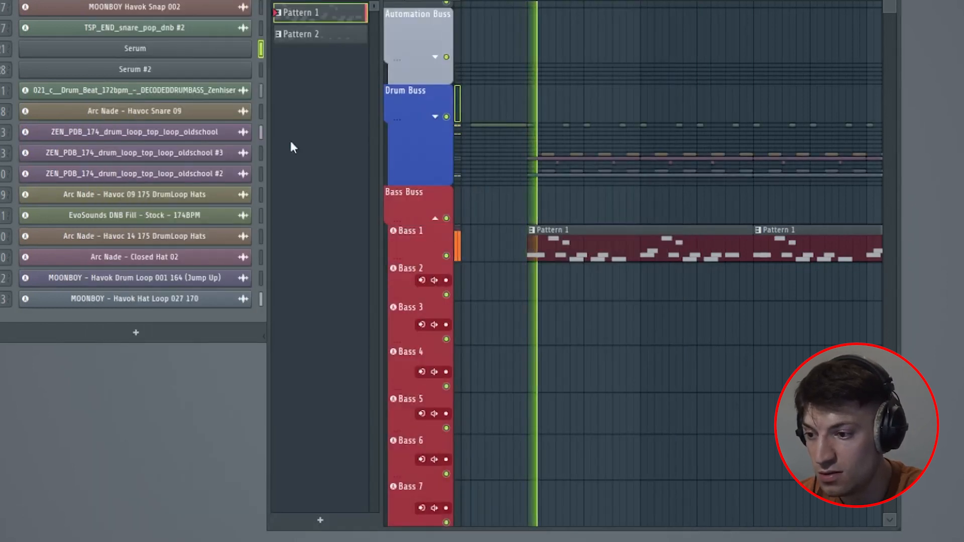
left_click(221, 50)
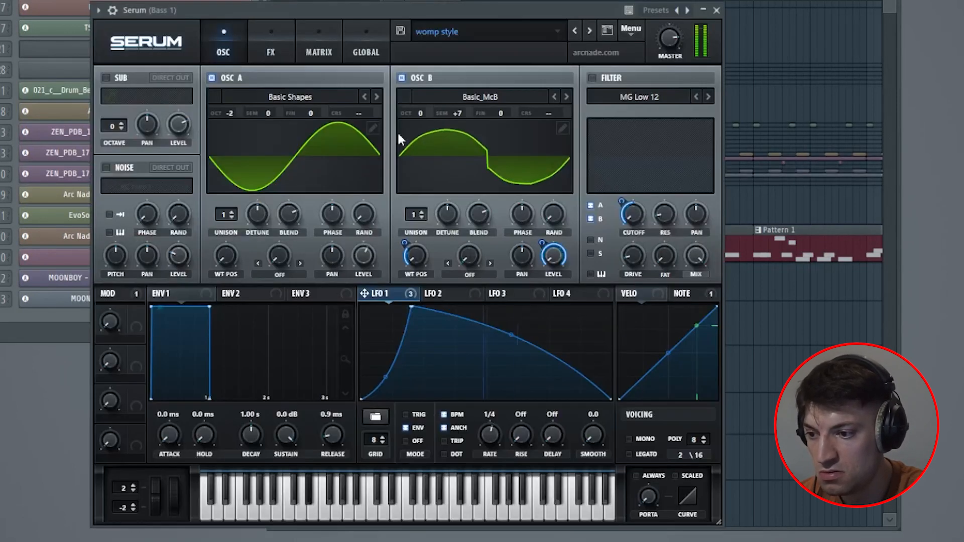
left_click(592, 79)
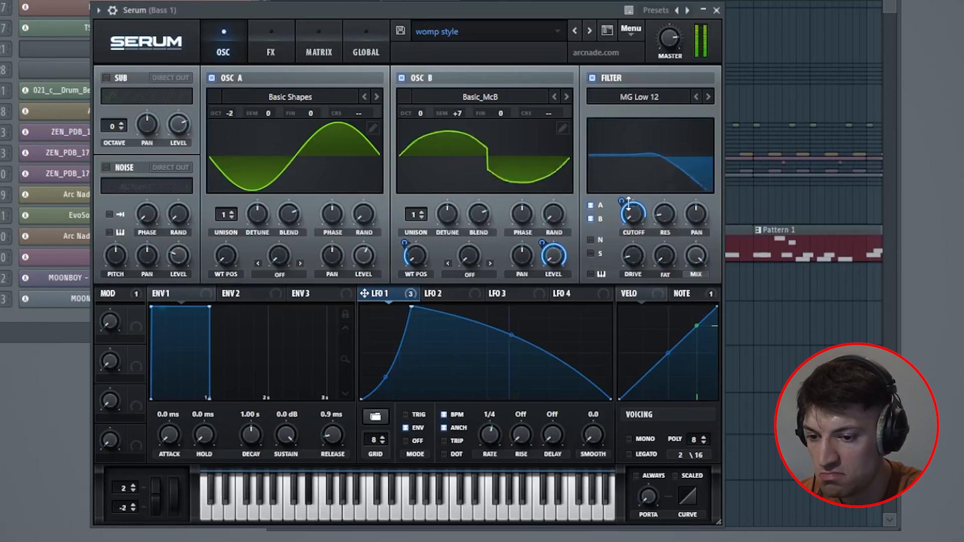
left_click_drag(627, 203, 622, 227)
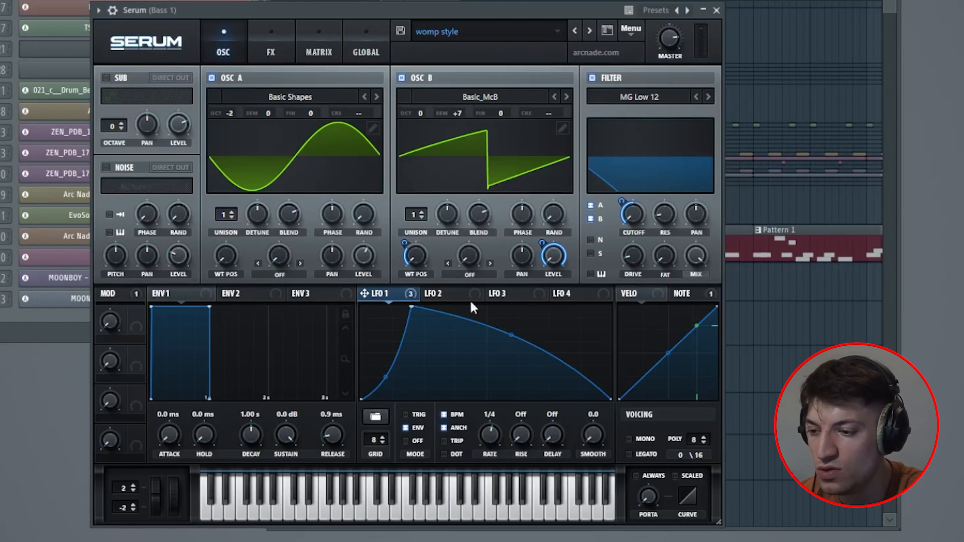
Check the patch's Distortion effect using its bypass, and inspect OTT and FabFilter Pro-L 2 on the Bass 1 mixer track
left_click(276, 31)
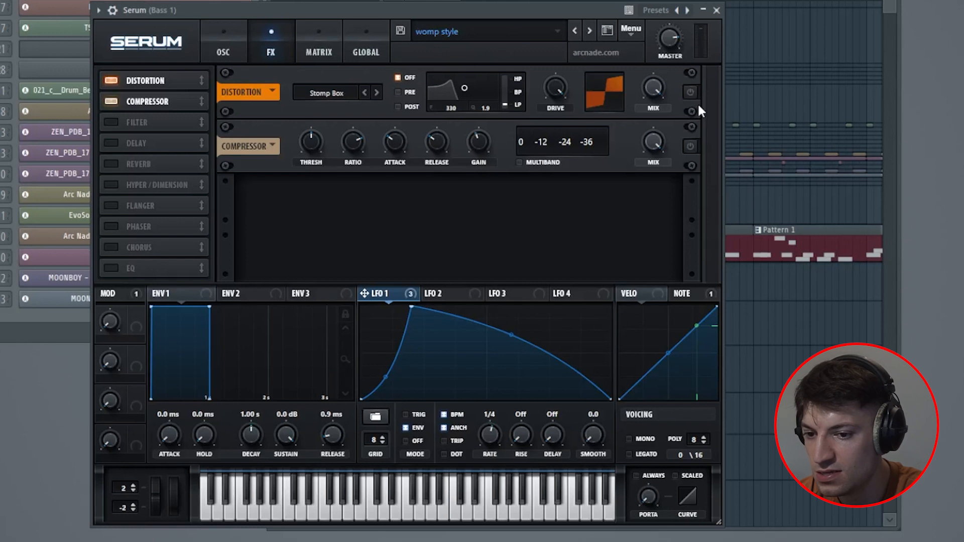
left_click(690, 91)
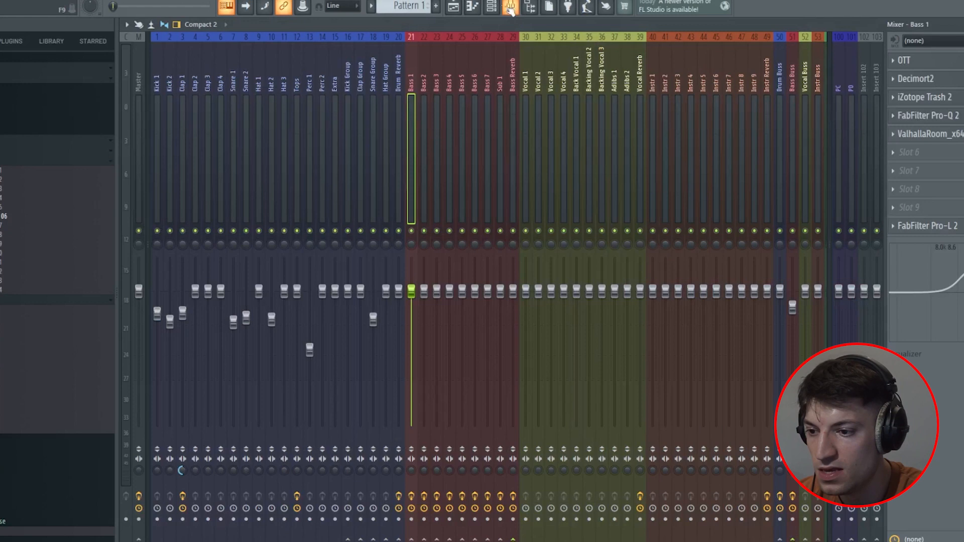
left_click(942, 62)
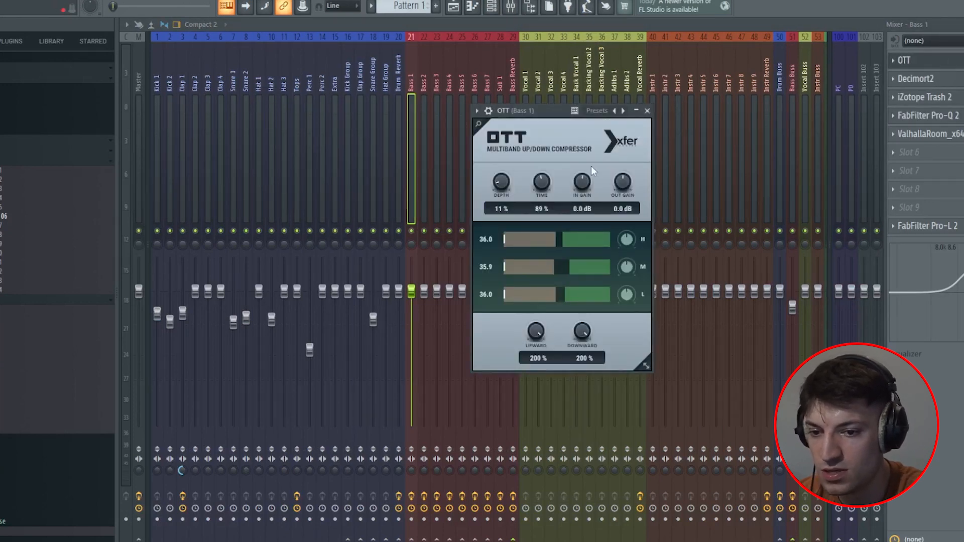
left_click(647, 111)
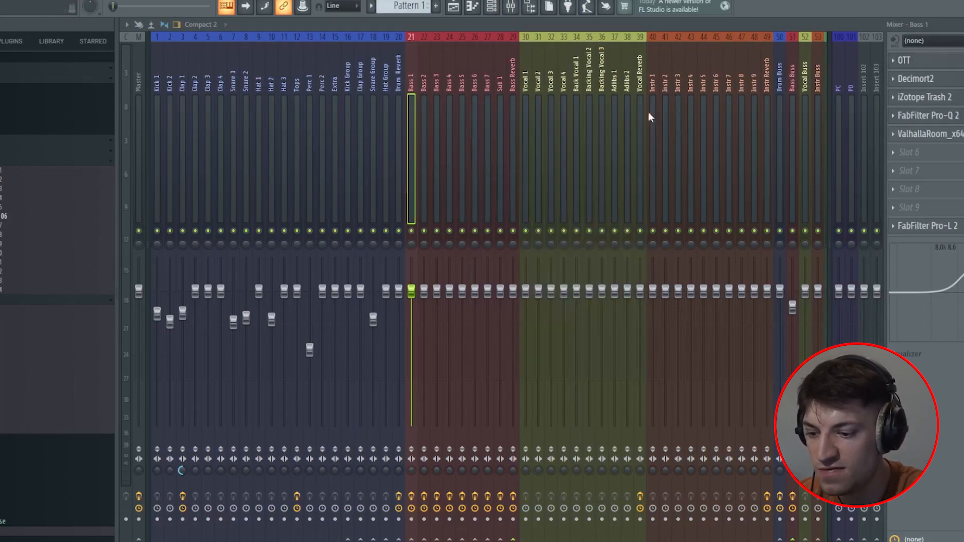
left_click(952, 227)
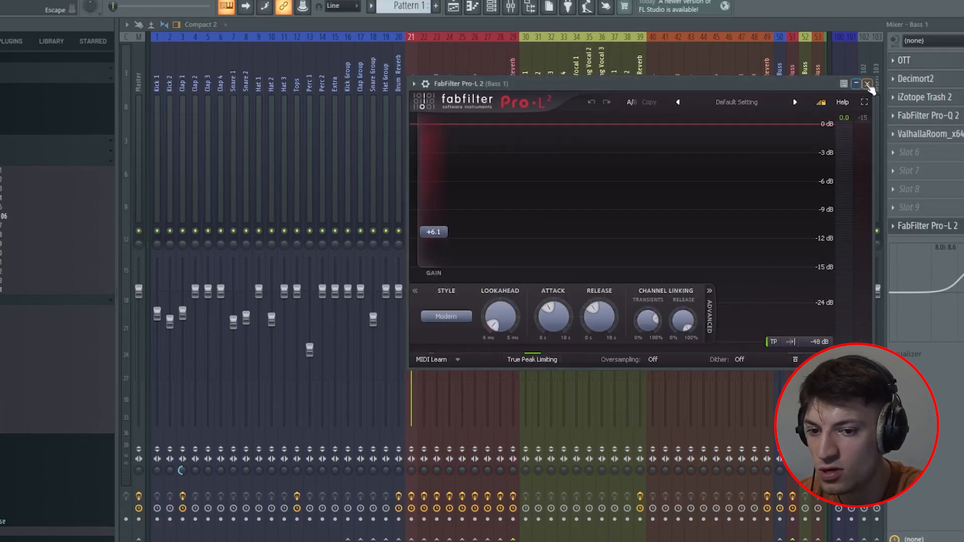
left_click(868, 84)
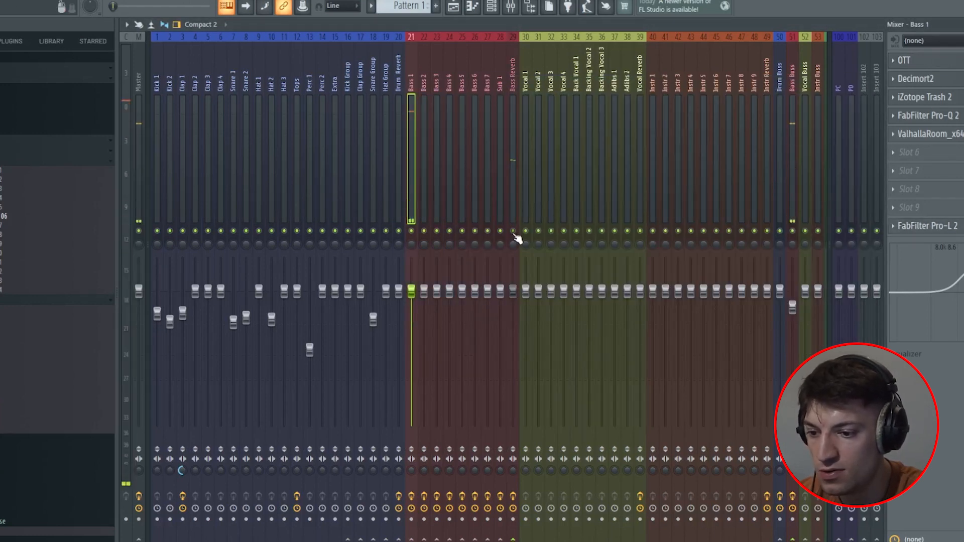
Play the bass and inspect the Fruity parametric EQ 2 on the Bass Reverb mixer track
key("space")
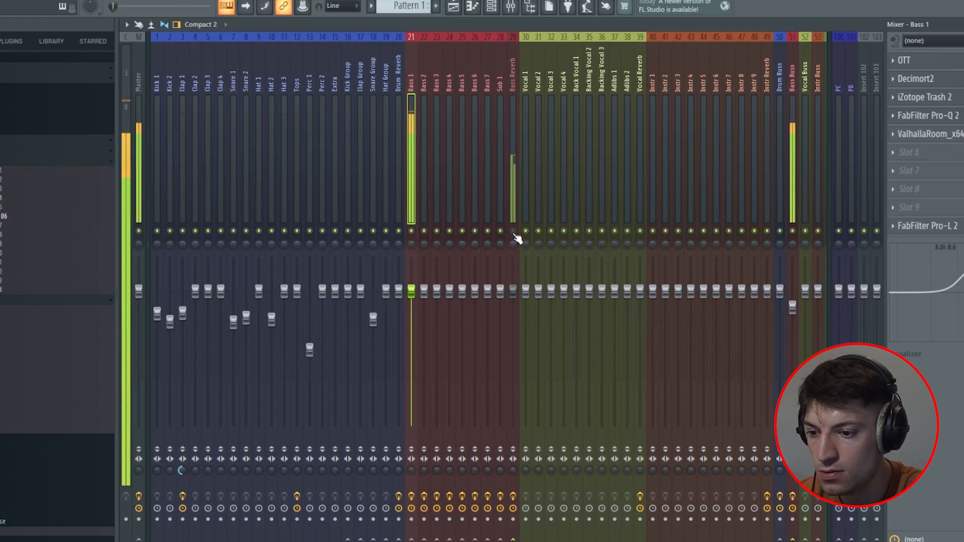
left_click(512, 181)
left_click(929, 78)
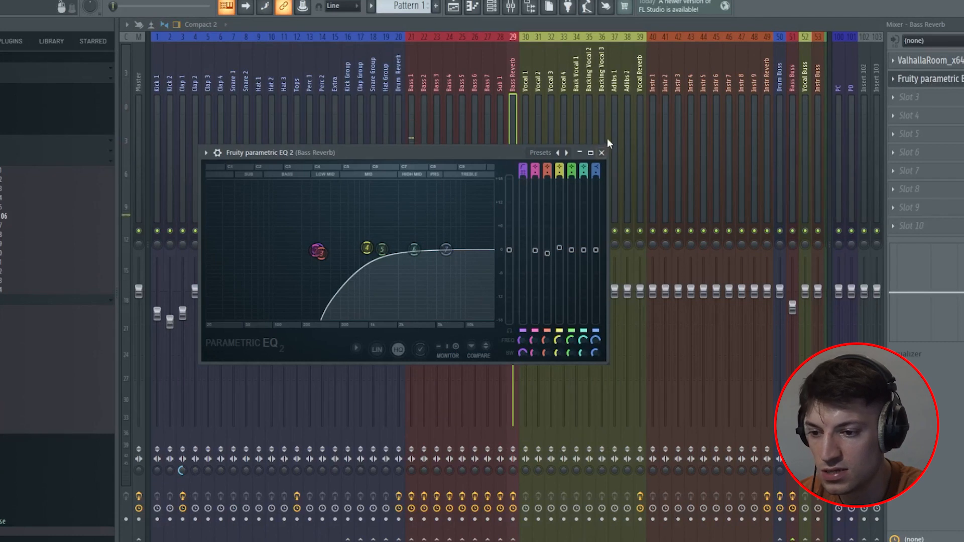
left_click(602, 153)
Switch between the Bass 1 and Bass Buss mixer tracks to compare their effect chains, ending on Bass 1
left_click(399, 120)
left_click(410, 121)
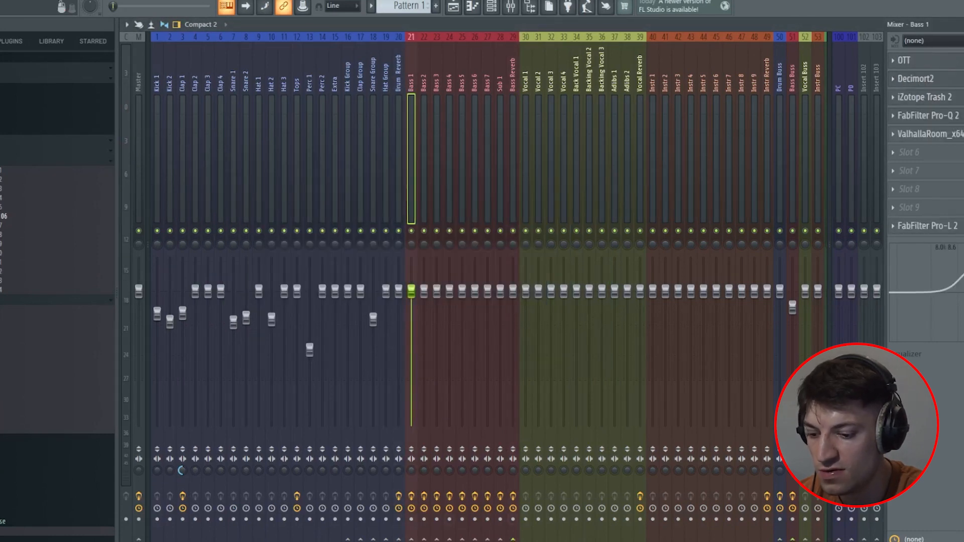
left_click(797, 131)
left_click(424, 134)
left_click(411, 134)
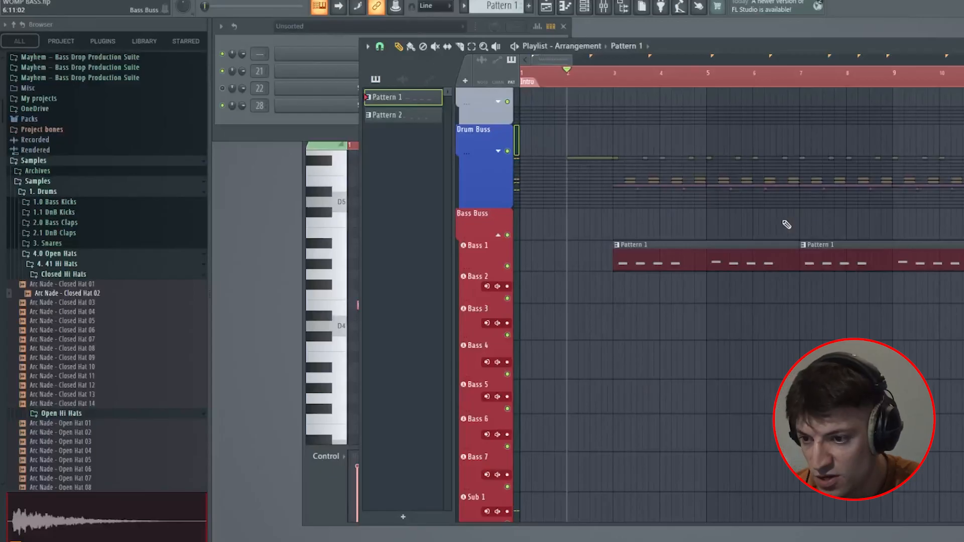
Play the WOMP BASS arrangement from bar 2, and solo the Bass 1 playlist track to play it from bar 3
key("space")
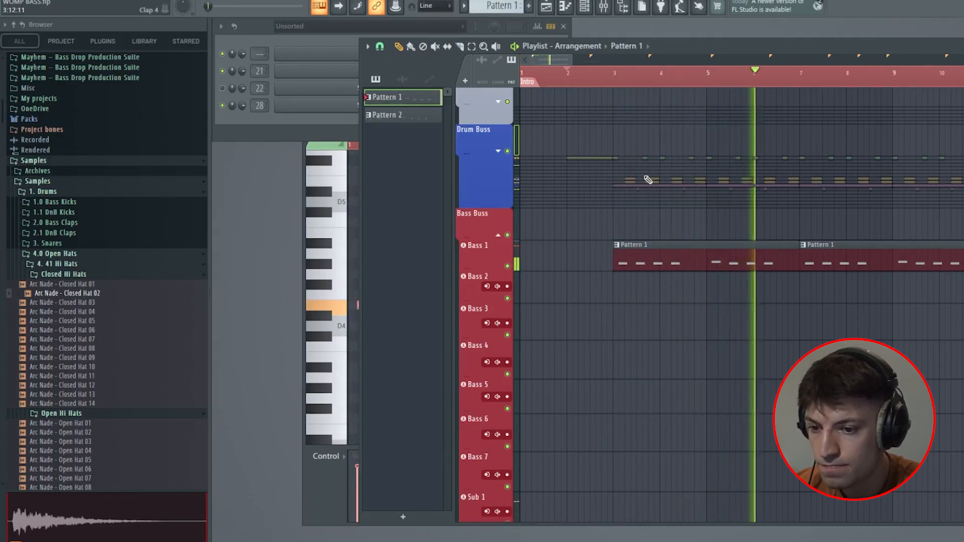
key("space")
left_click(507, 151)
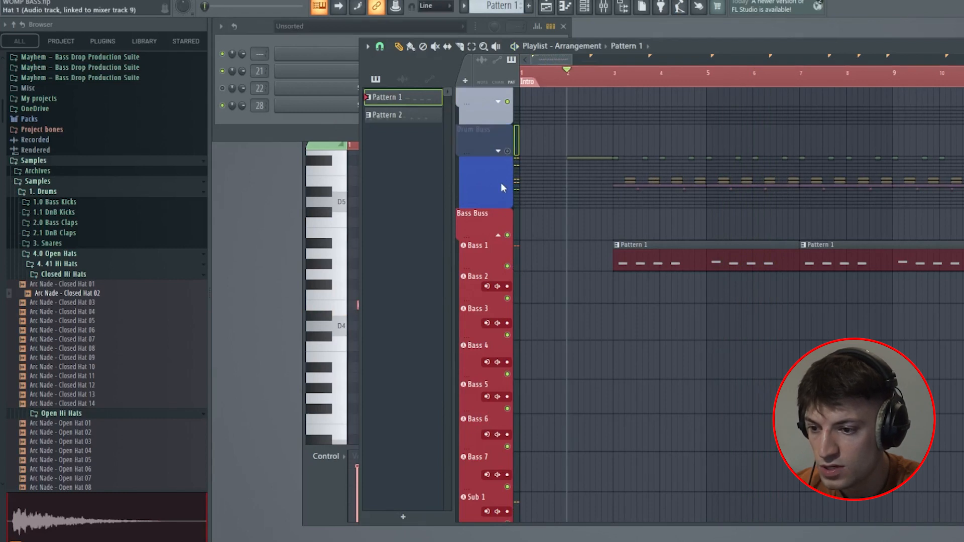
right_click(507, 266)
left_click(613, 71)
key("space")
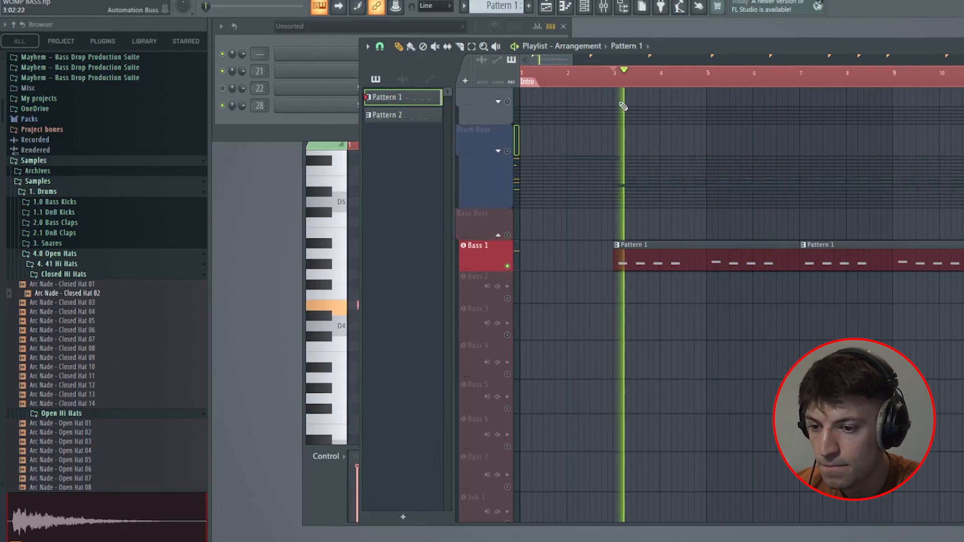
Check the DNB JUMP UP 3 patch in Serum and the Stab - Sub Designer patch in Serum #2, and mute the sub channel
left_click(324, 124)
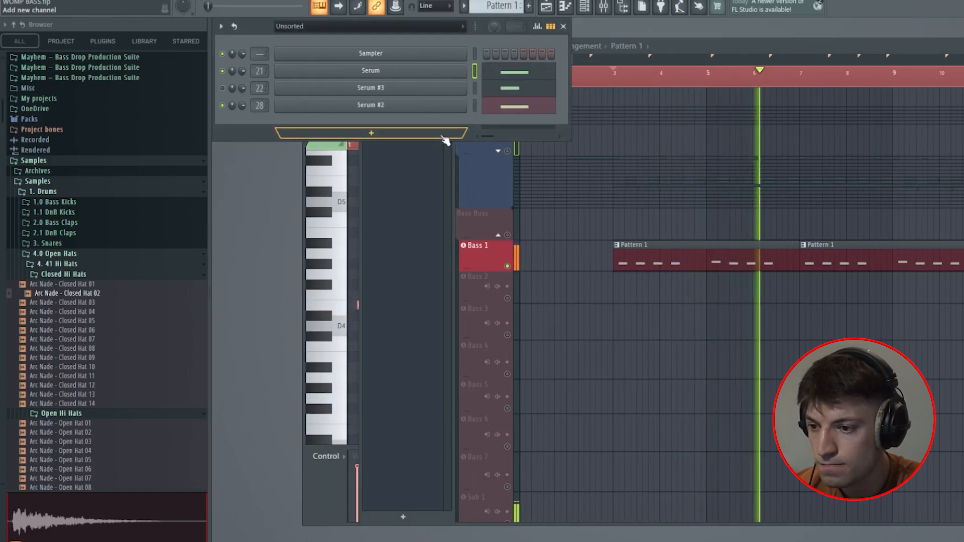
key("space")
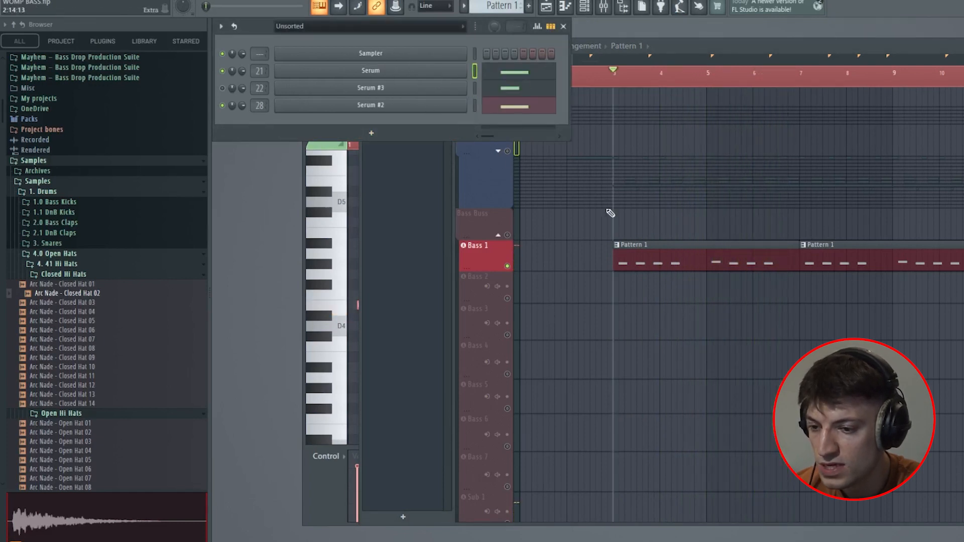
left_click(446, 73)
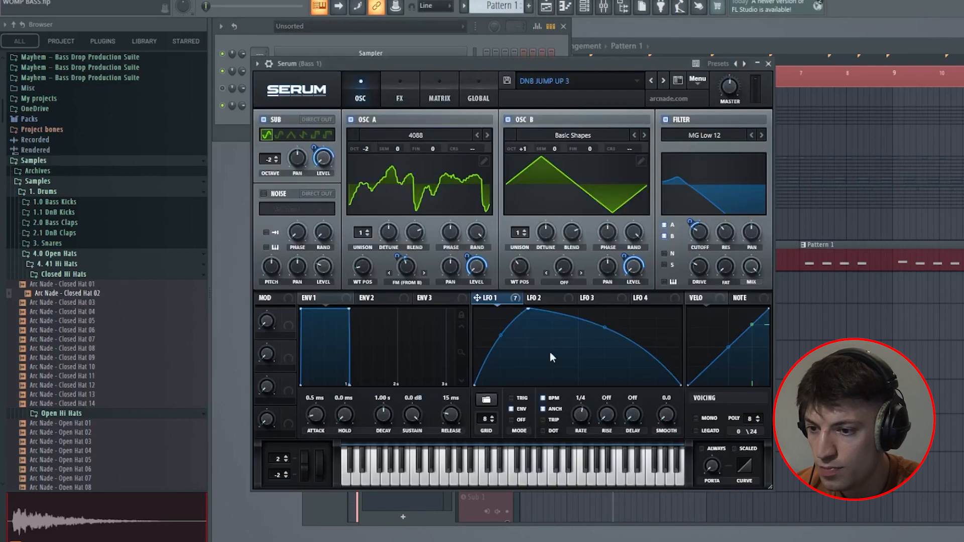
key("Escape")
left_click(451, 107)
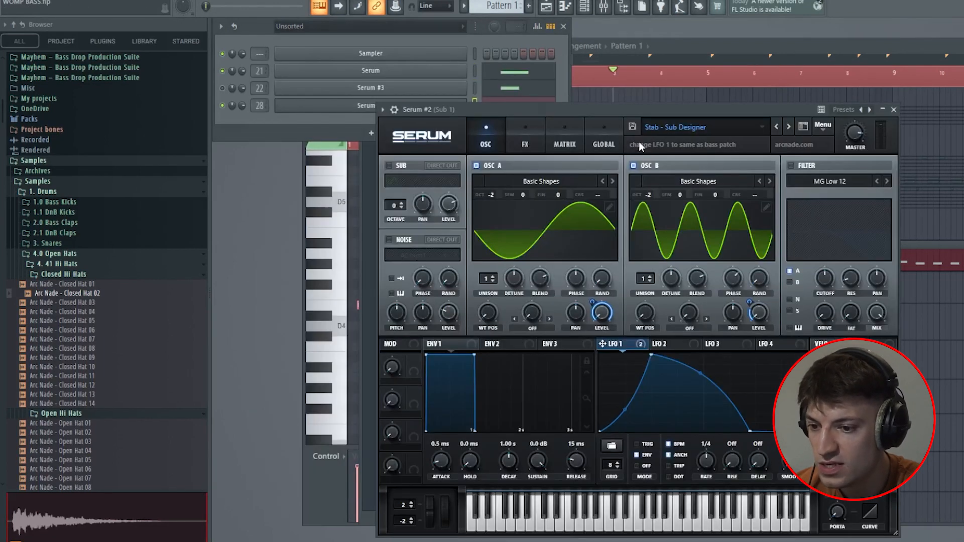
left_click(893, 110)
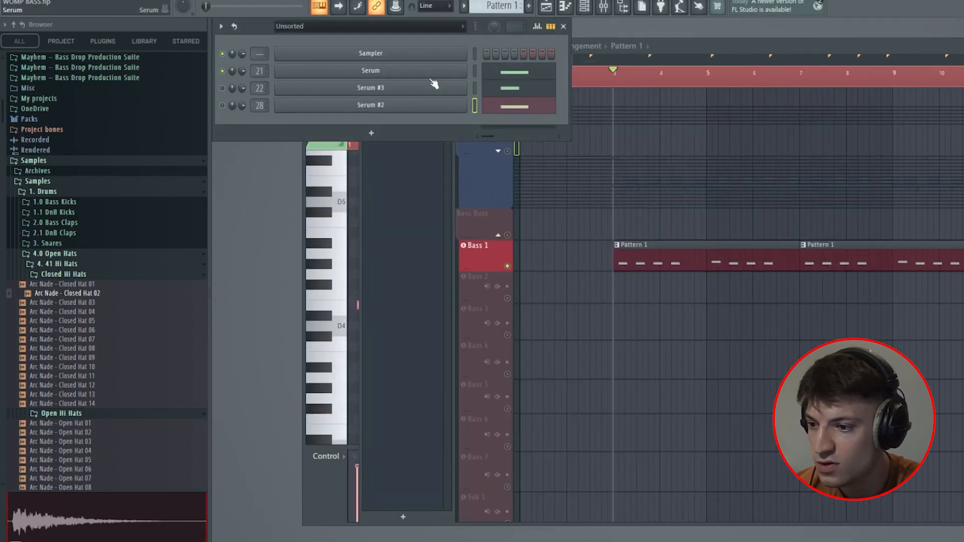
Play the soloed Bass 1 track from bar 3 without its sub layer, and stop playback
scroll(615, 82, "up", 3)
left_click(615, 82)
key("space")
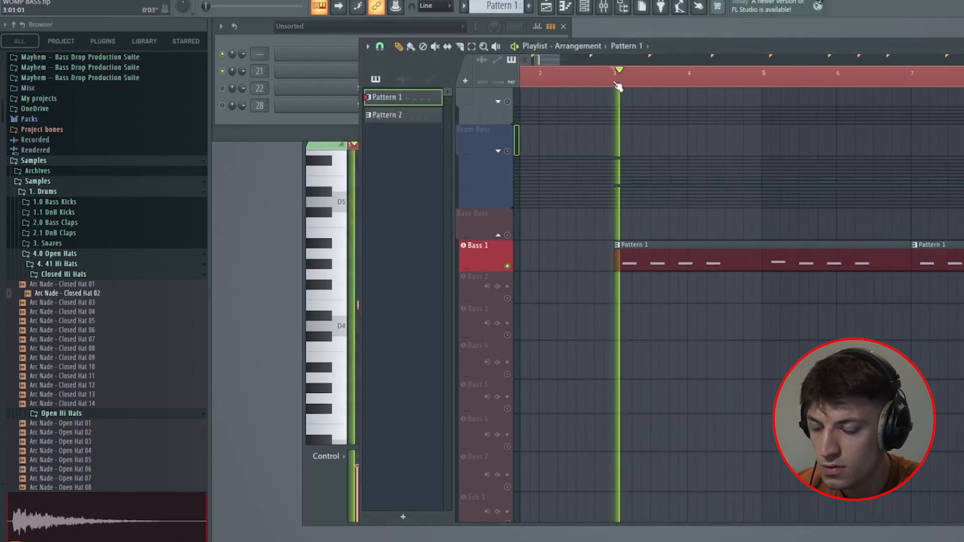
key("space")
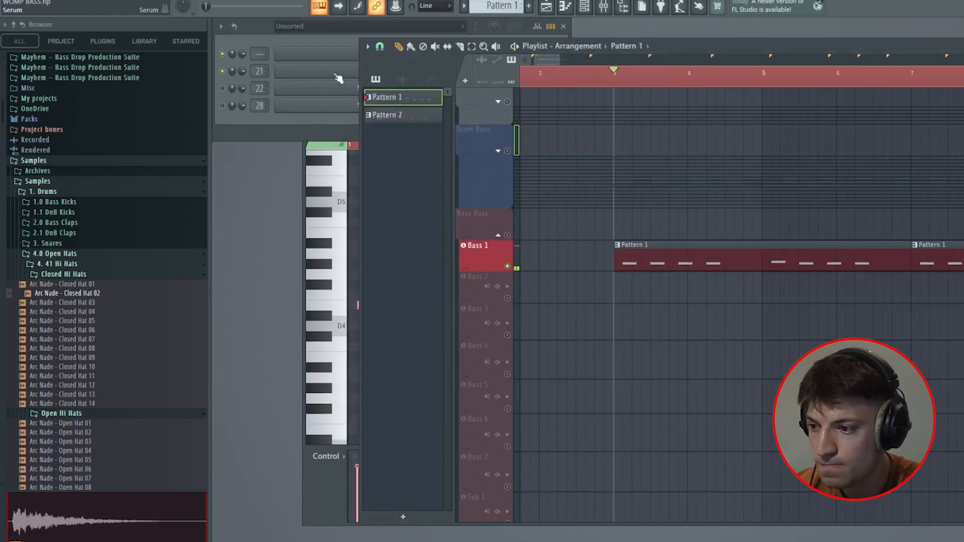
Open the DNB JUMP UP 3 Serum patch and check oscillator A's wavetable category, keeping 4088
left_click(335, 75)
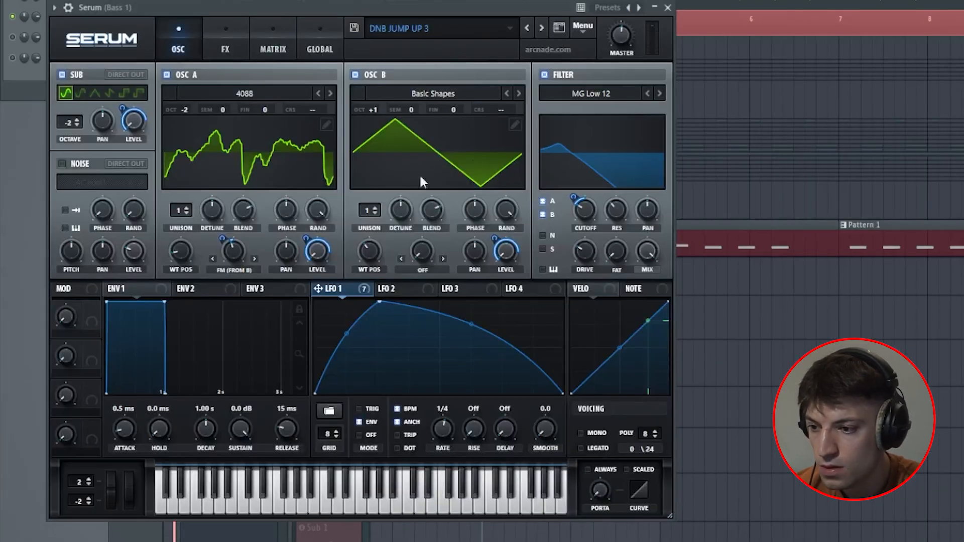
left_click(263, 94)
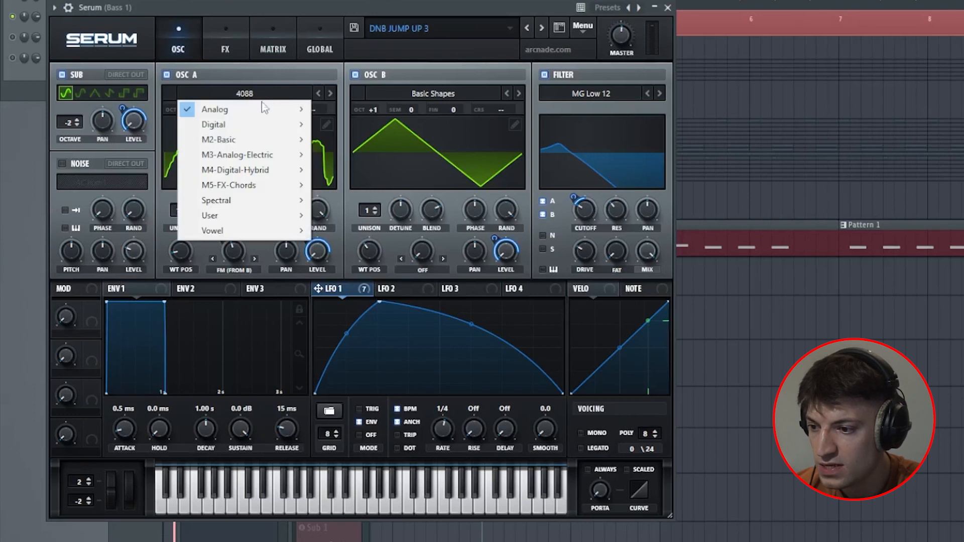
mouse_move(255, 107)
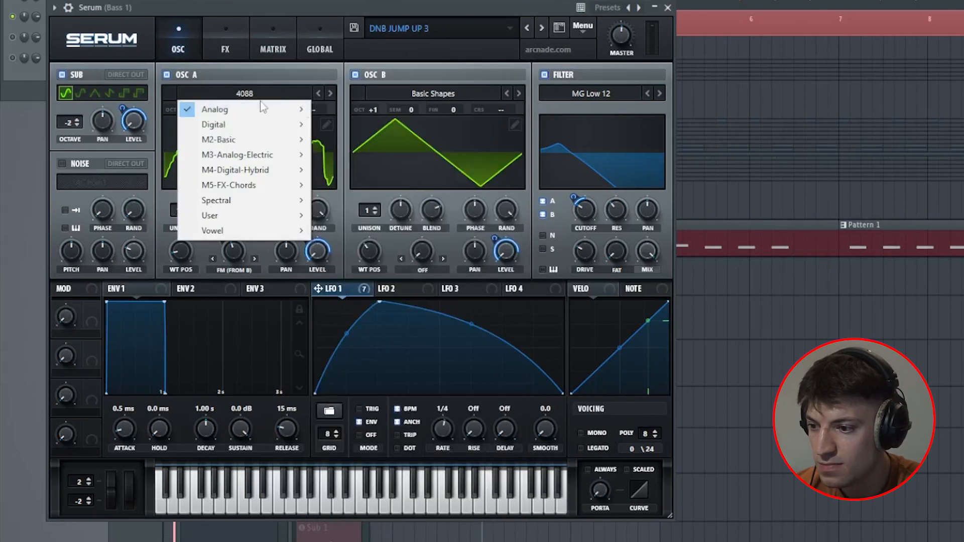
left_click(202, 6)
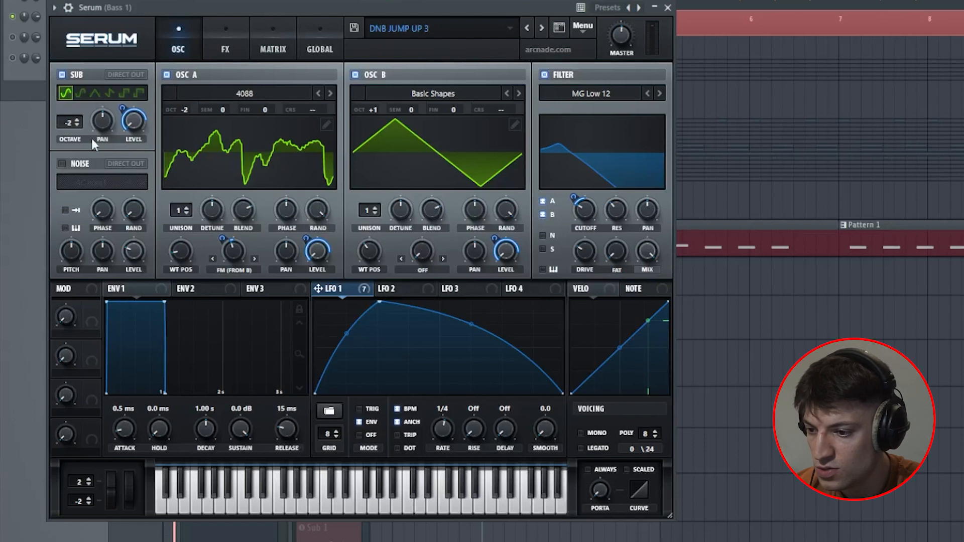
Turn down the phase randomness of oscillators A and B, and play the bass
left_click_drag(318, 211, 307, 400)
left_click_drag(507, 216, 503, 361)
key("space")
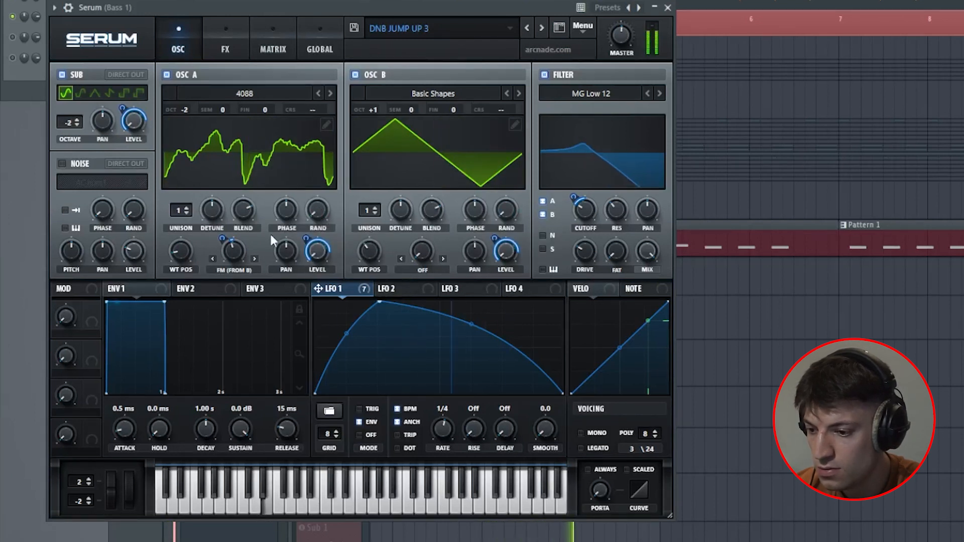
key("space")
Audition oscillator A at a lower wavetable position and raise it back up
left_click_drag(178, 251, 182, 294)
key("space")
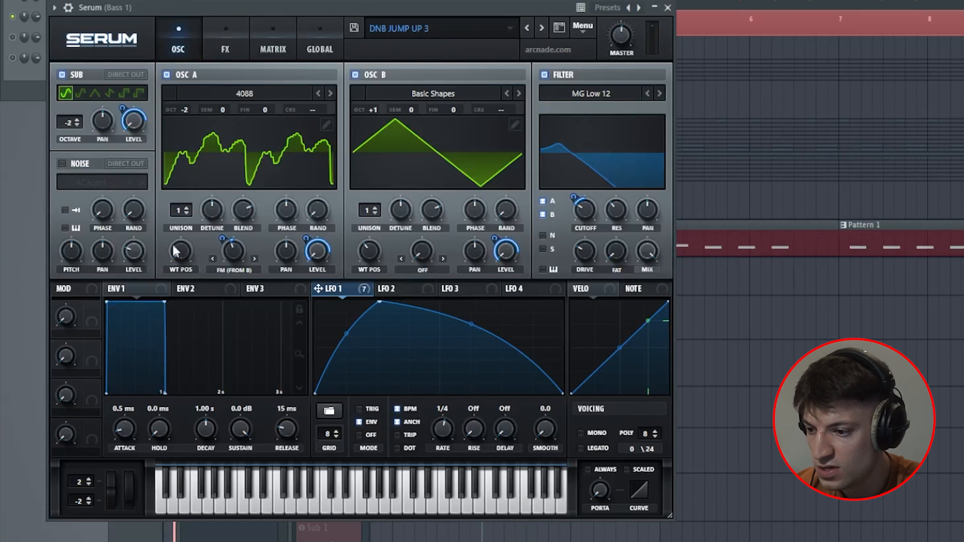
left_click_drag(180, 251, 179, 250)
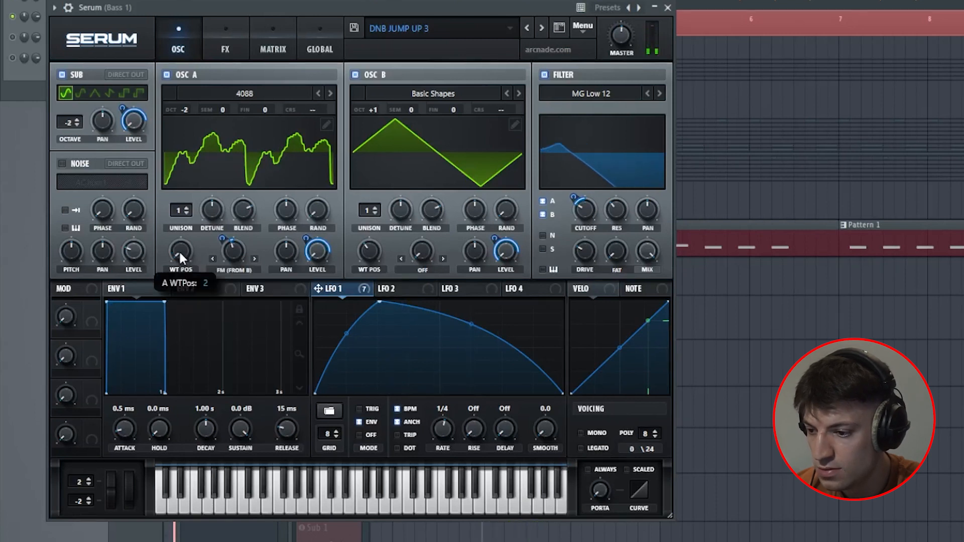
Check oscillator B's wavetable in the Analog category, keeping Basic Shapes
left_click(433, 93)
mouse_move(441, 104)
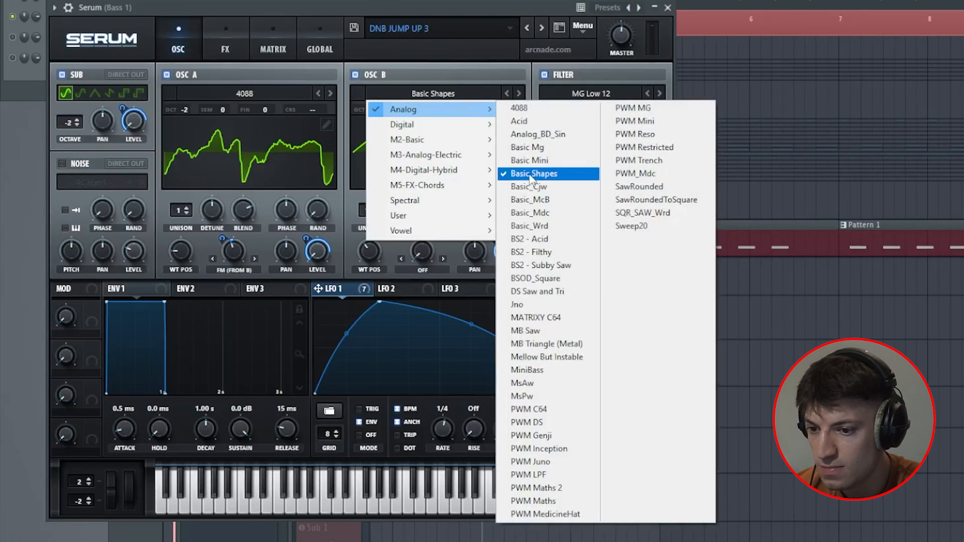
left_click(350, 106)
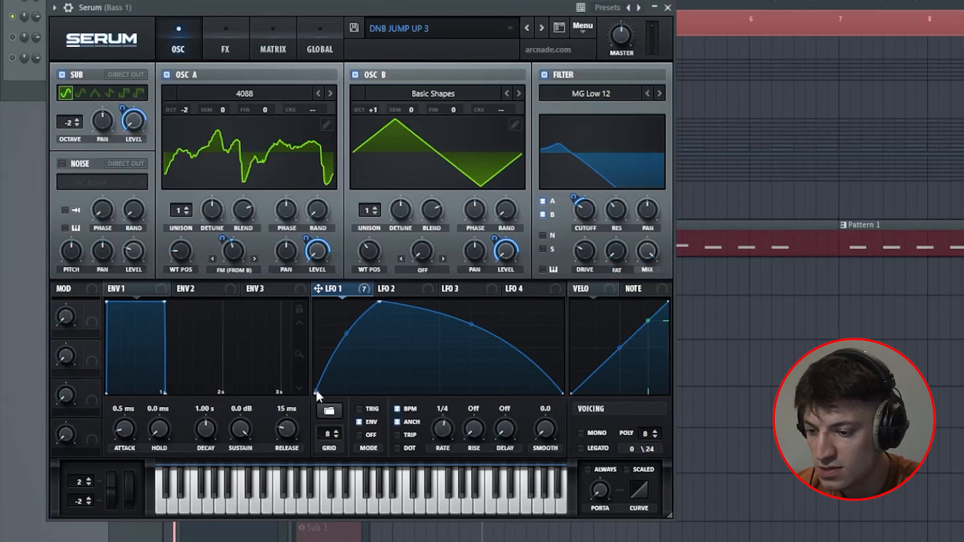
Close Serum, play the arrangement, and nudge the Pattern 1 clip slightly earlier on the Bass 1 track
left_click(667, 8)
scroll(614, 82, "up", 3)
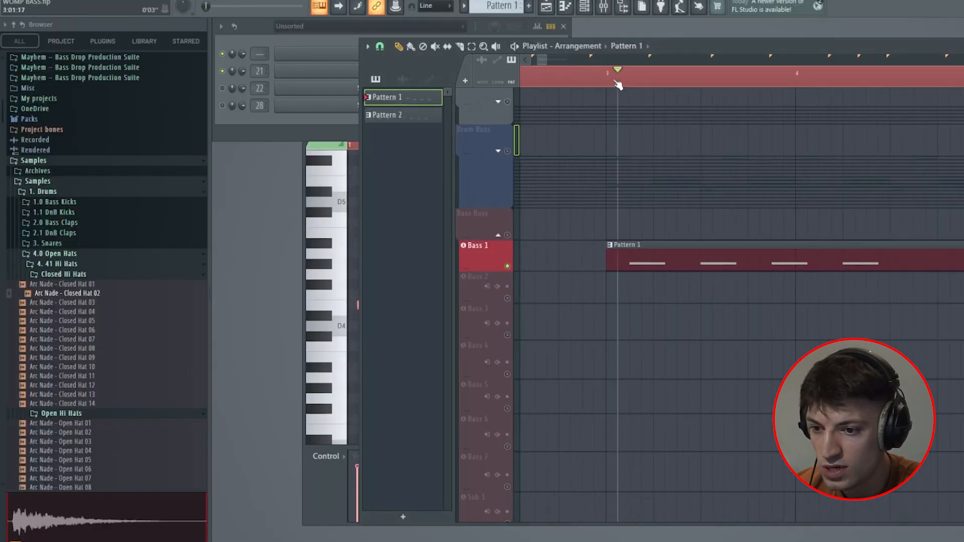
scroll(647, 317, "up", 2)
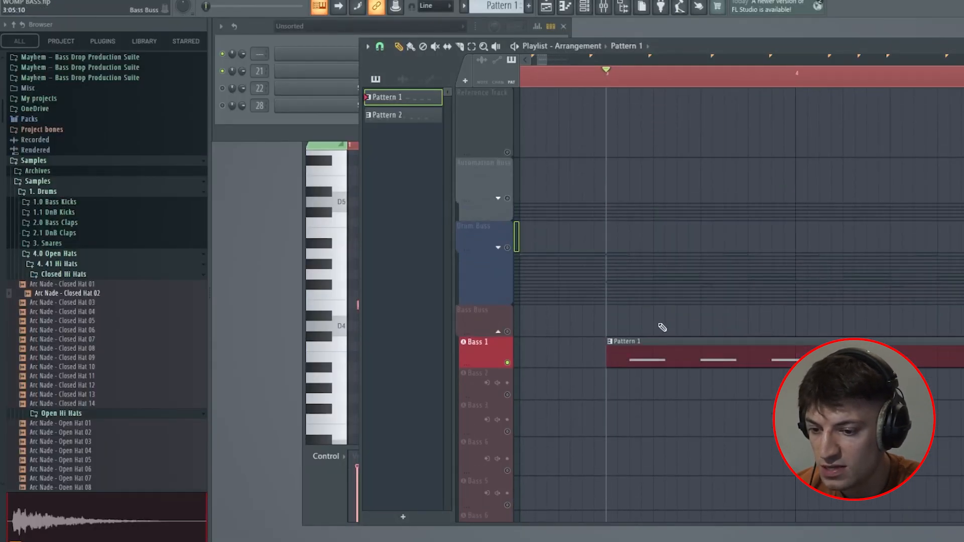
scroll(663, 326, "down", 3)
key("space")
key("space")
left_click_drag(716, 231, 699, 233)
scroll(682, 235, "up", 3)
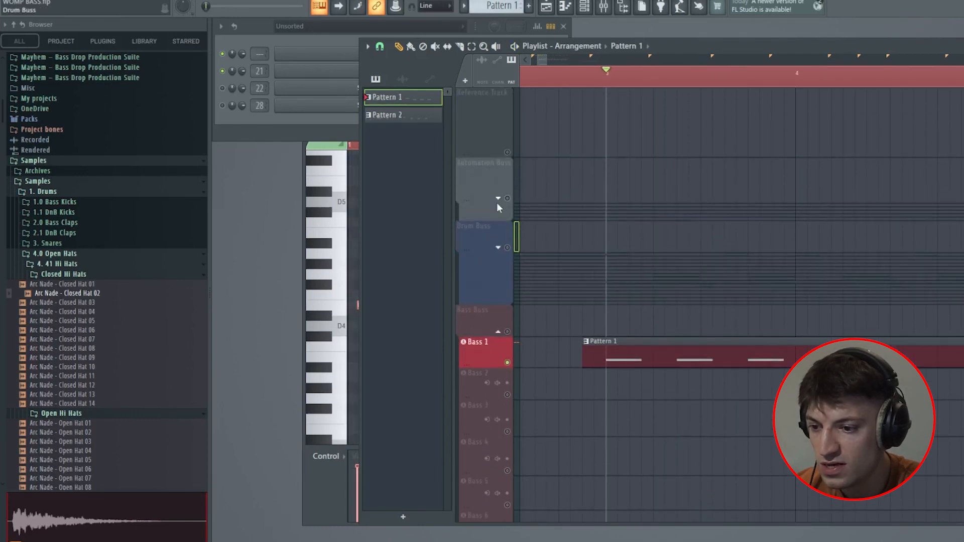
Unsolo Bass 1 so every playlist track sounds, and move the Pattern 1 clip back to bar 3, playing it with the drums
right_click(507, 199)
key("space")
scroll(732, 299, "down", 2)
scroll(703, 323, "up", 2)
key("space")
left_click_drag(663, 342, 686, 341)
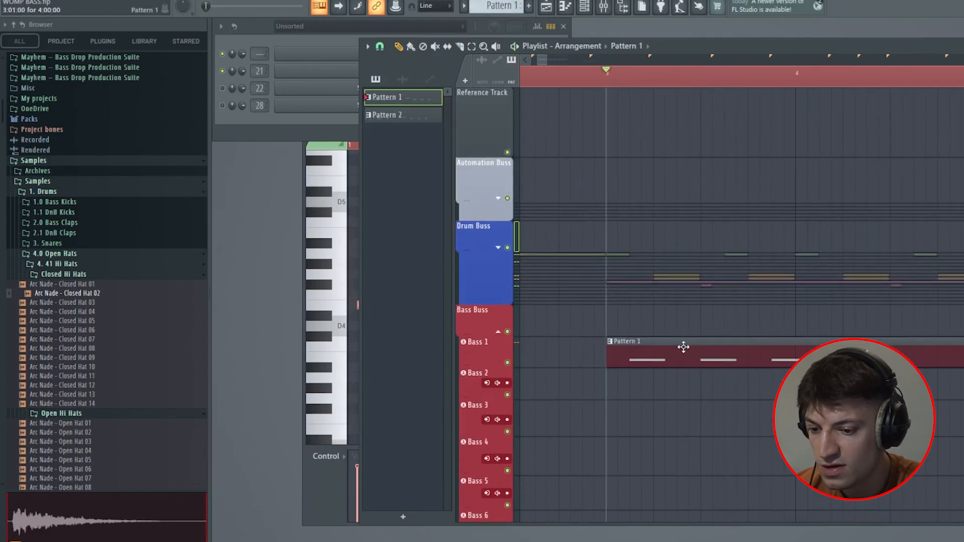
key("space")
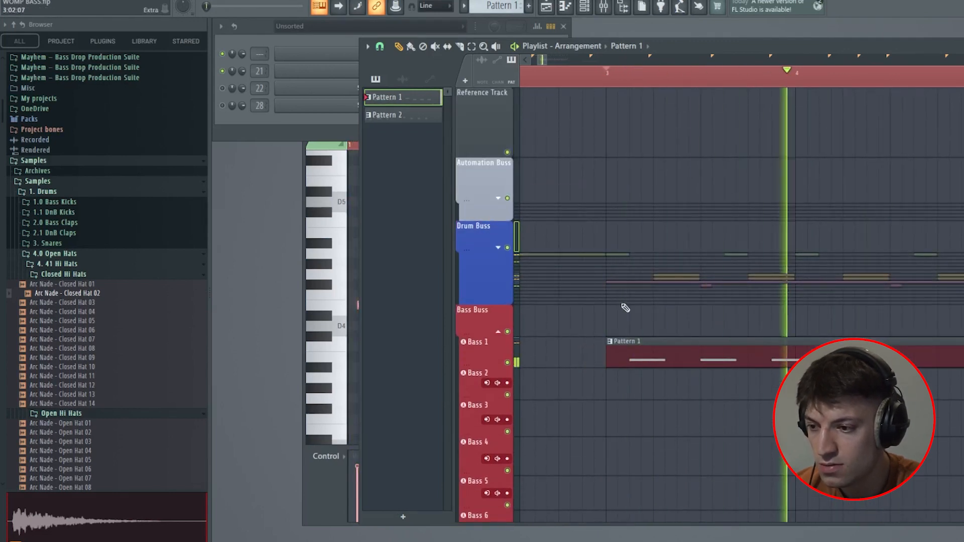
key("space")
Reopen Serum and audition oscillator A with its FM (From B) amount turned fully down and raised back up
left_click(286, 118)
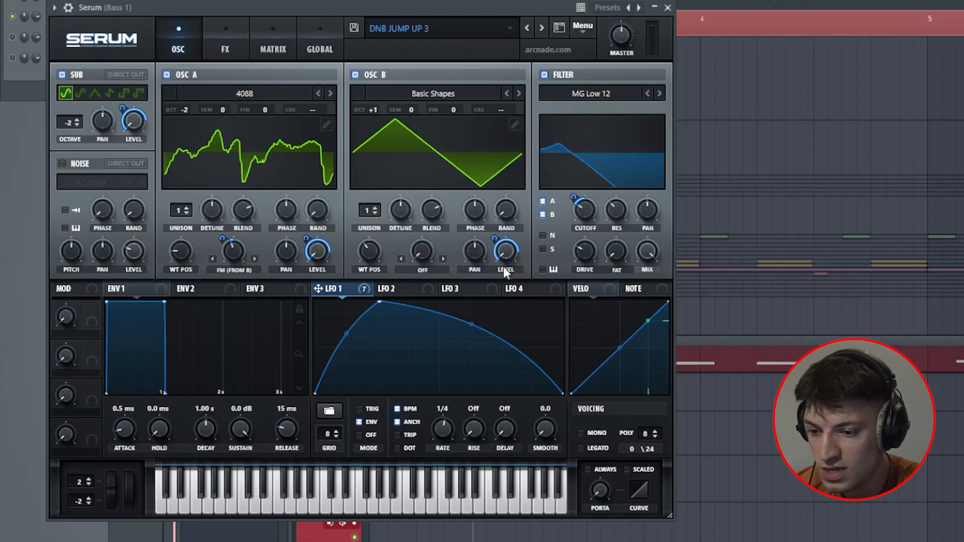
left_click_drag(491, 247, 266, 241)
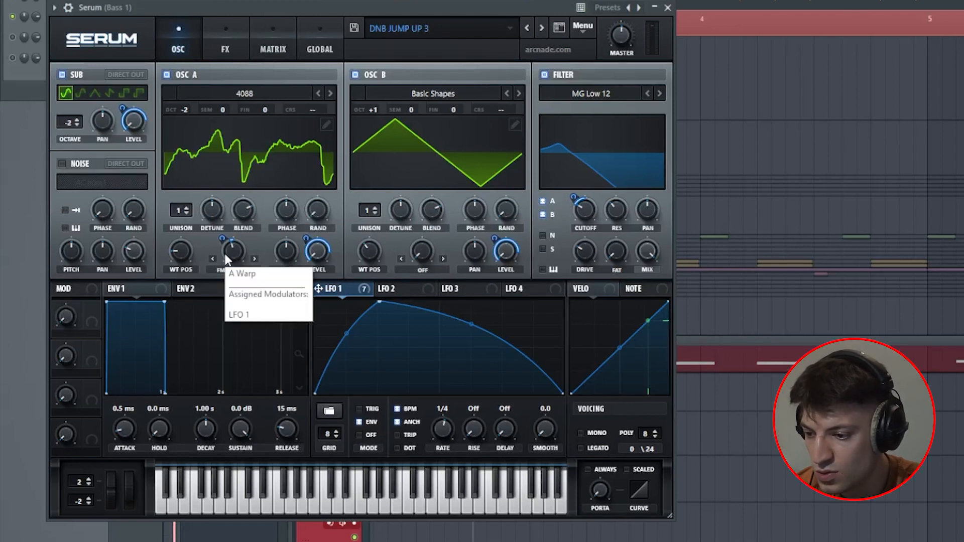
left_click_drag(231, 253, 235, 360)
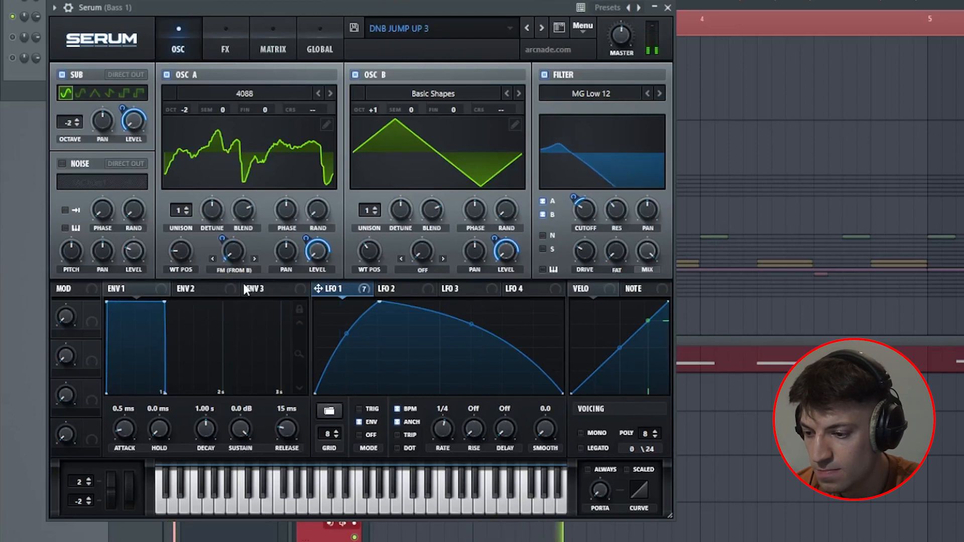
left_click_drag(234, 259, 242, 238)
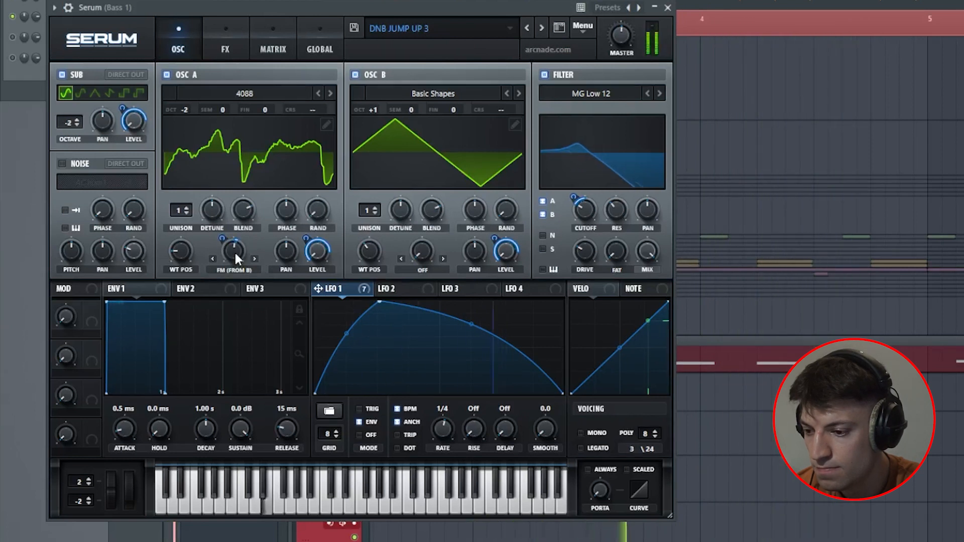
Try different LFO 1 modulation depths on oscillator A's FM (From B) amount while playing the bass
left_click_drag(219, 237, 225, 235)
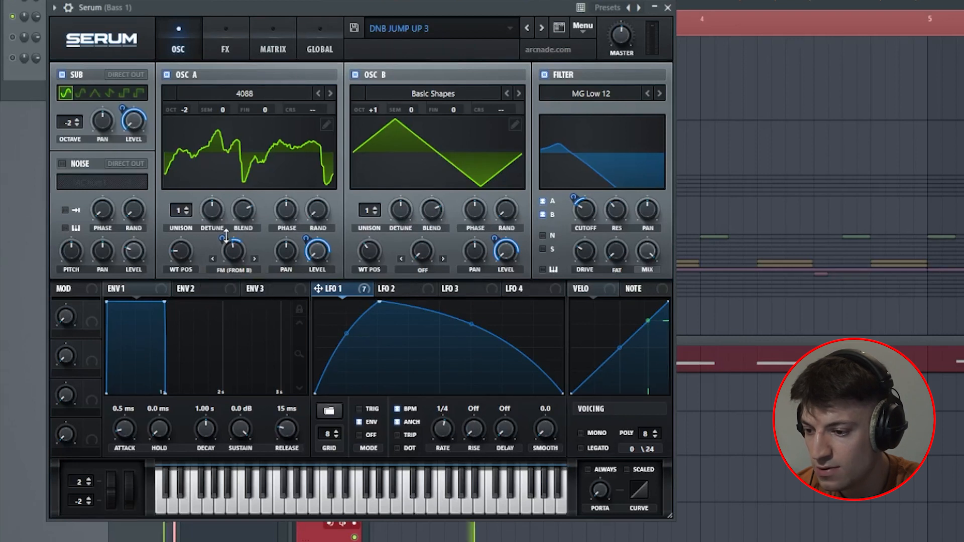
left_click_drag(222, 242, 221, 262)
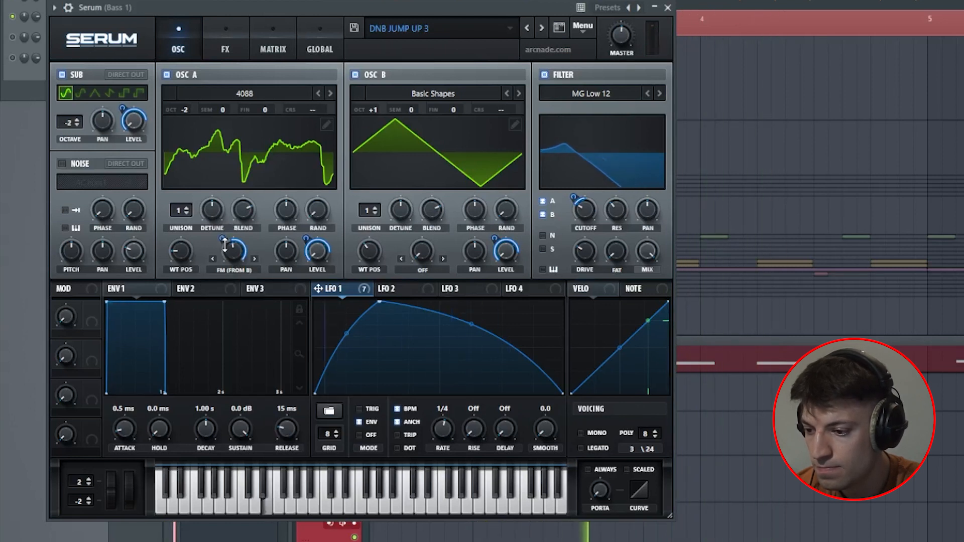
key("space")
left_click_drag(223, 241, 221, 261)
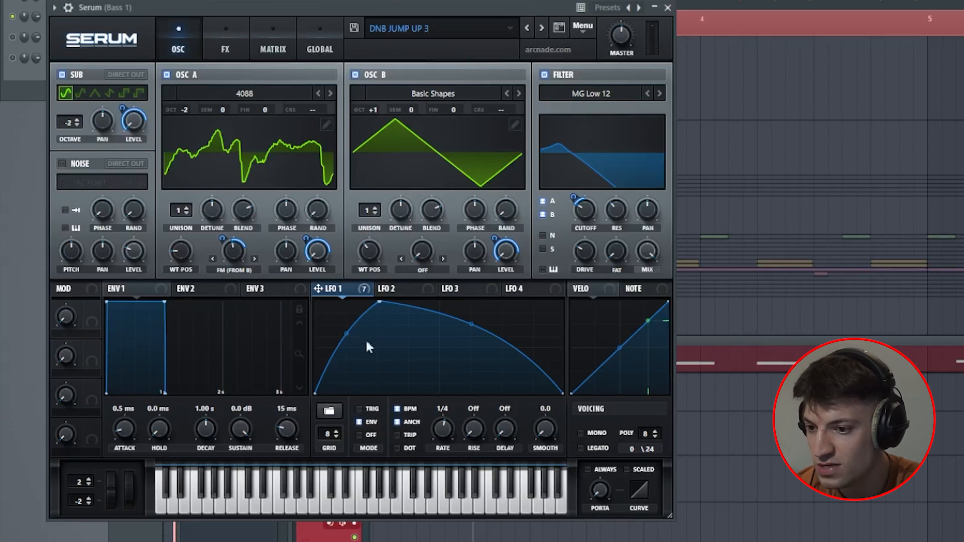
Check Serum's distortion type, keeping Stomp Box, and toggle the compressor's Multiband mode on and back off
left_click(226, 50)
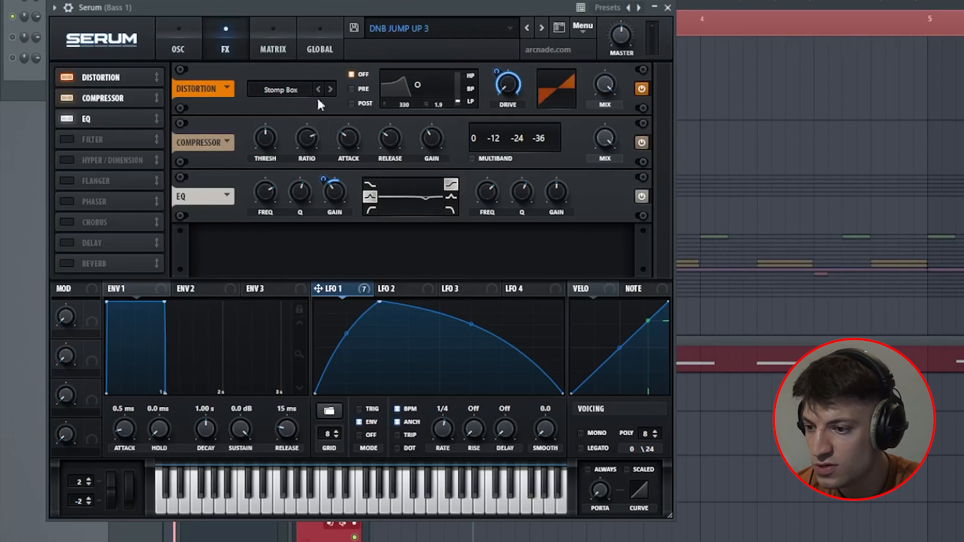
left_click_drag(480, 85, 508, 88)
left_click(301, 90)
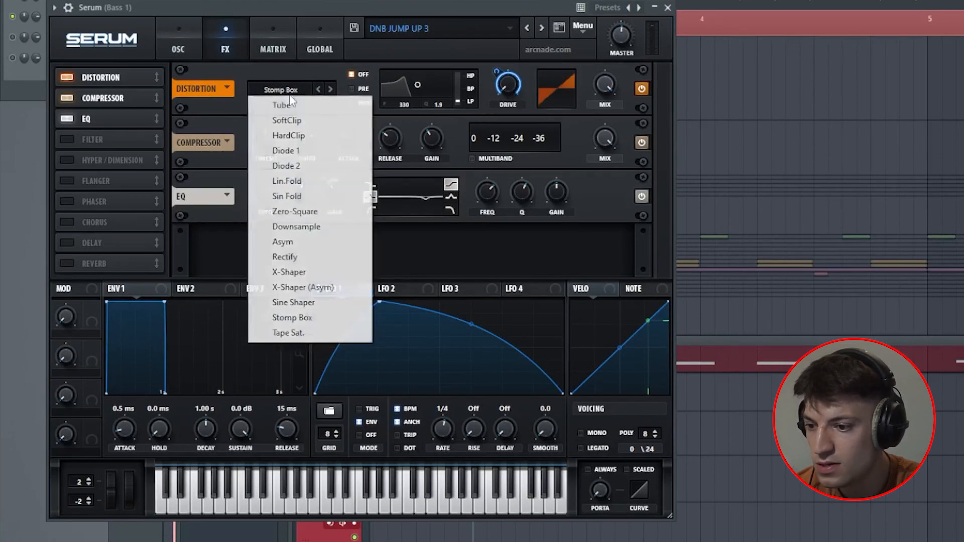
left_click(303, 322)
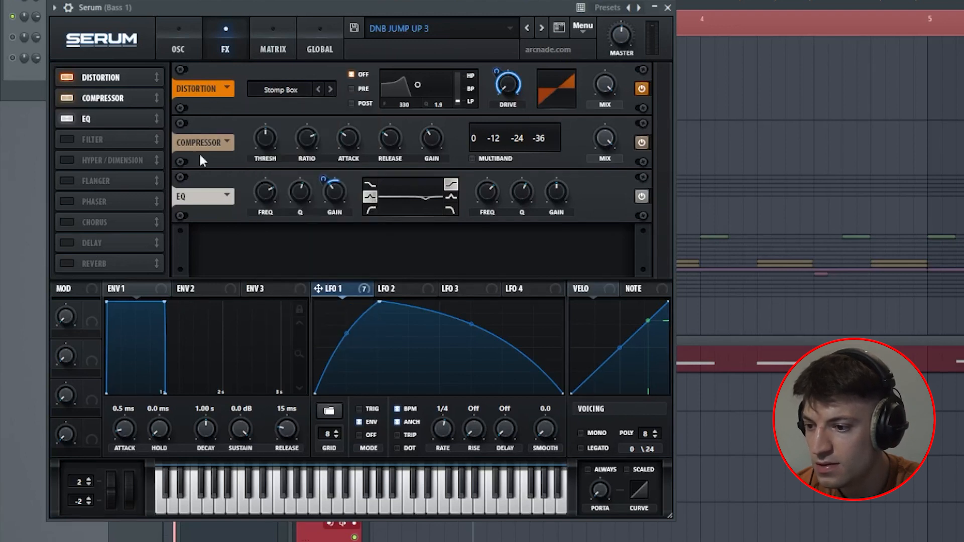
left_click(472, 158)
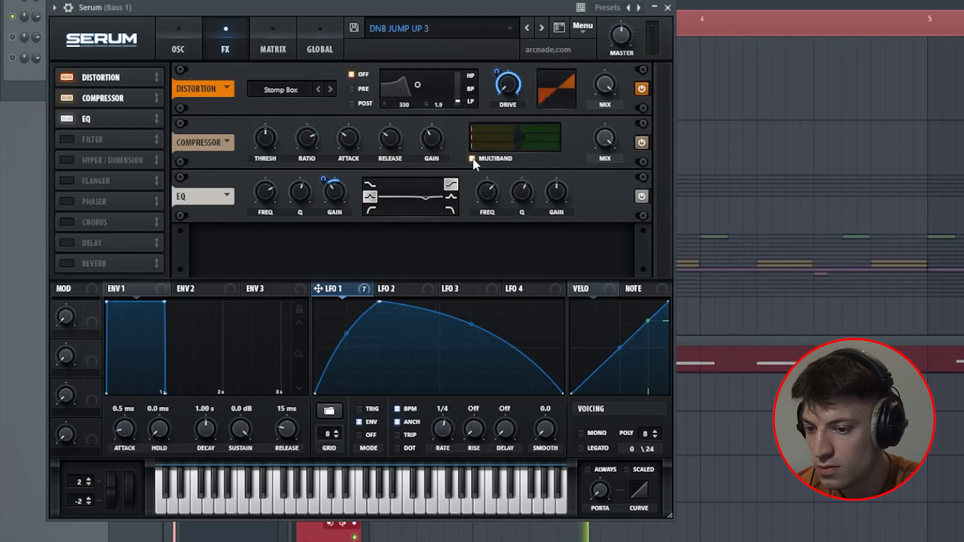
left_click(472, 158)
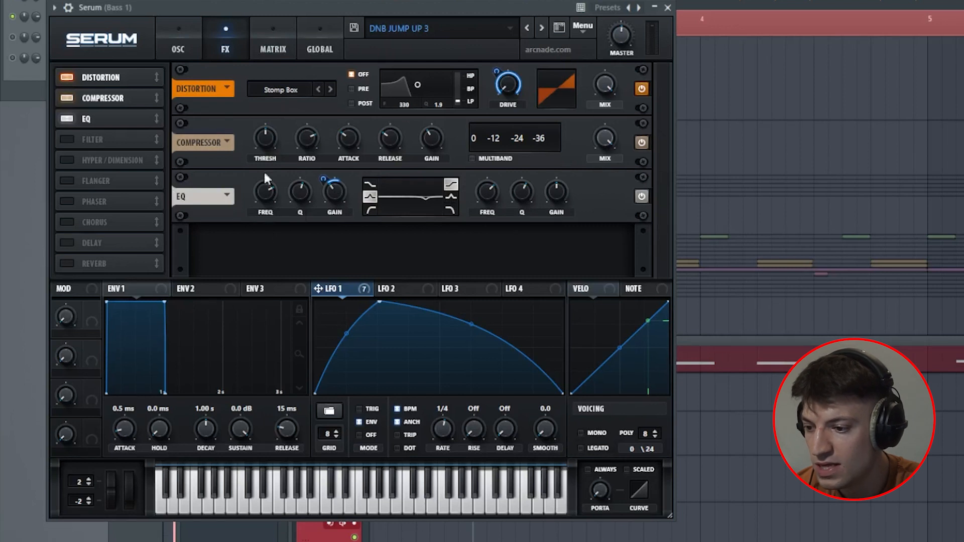
Adjust the frequency and Q of the EQ's first band, auditioning them with LFO 1 modulating that band's gain
left_click_drag(341, 254, 331, 193)
key("space")
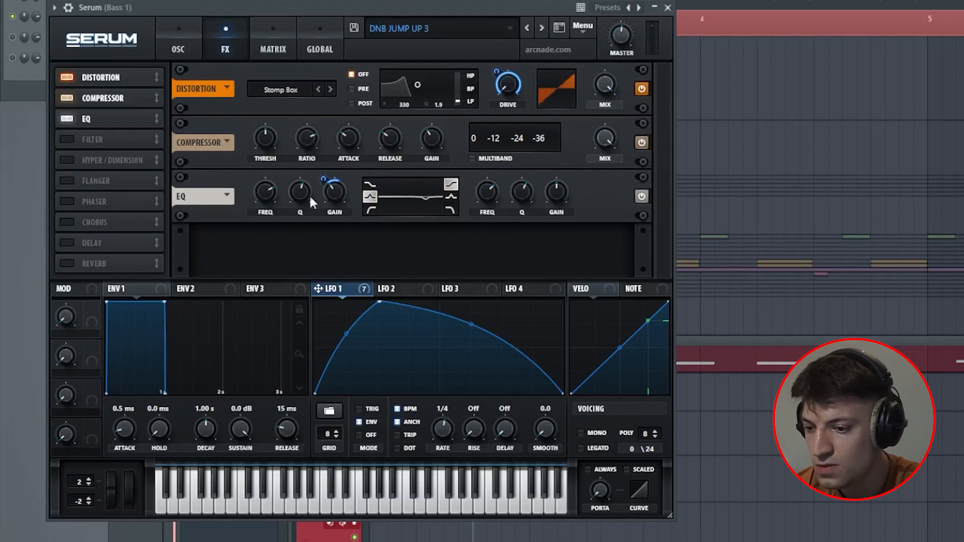
left_click_drag(271, 193, 266, 209)
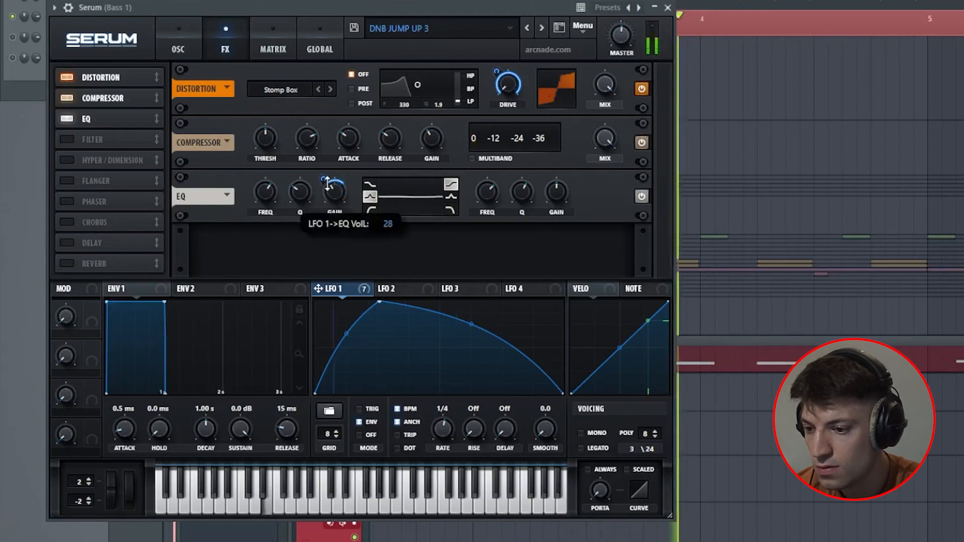
key("space")
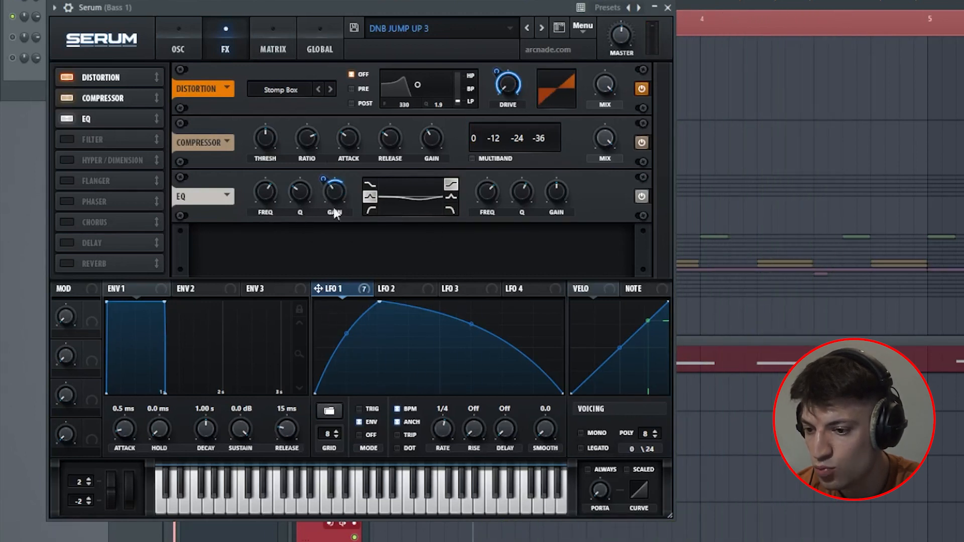
left_click_drag(264, 193, 276, 164)
key("space")
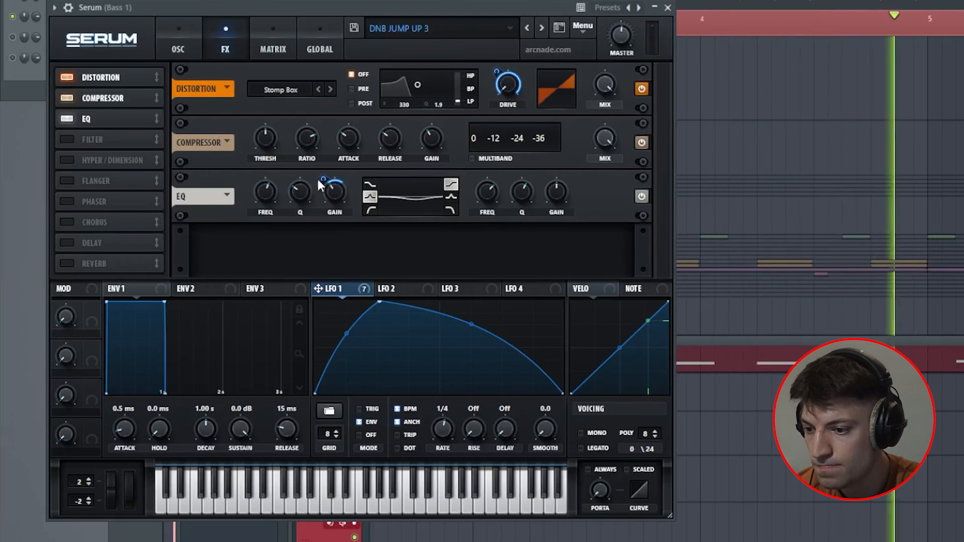
key("space")
Close Serum and compare the Bass 1 mixer track with its effects disabled and enabled during playback
left_click(672, 8)
key("F9")
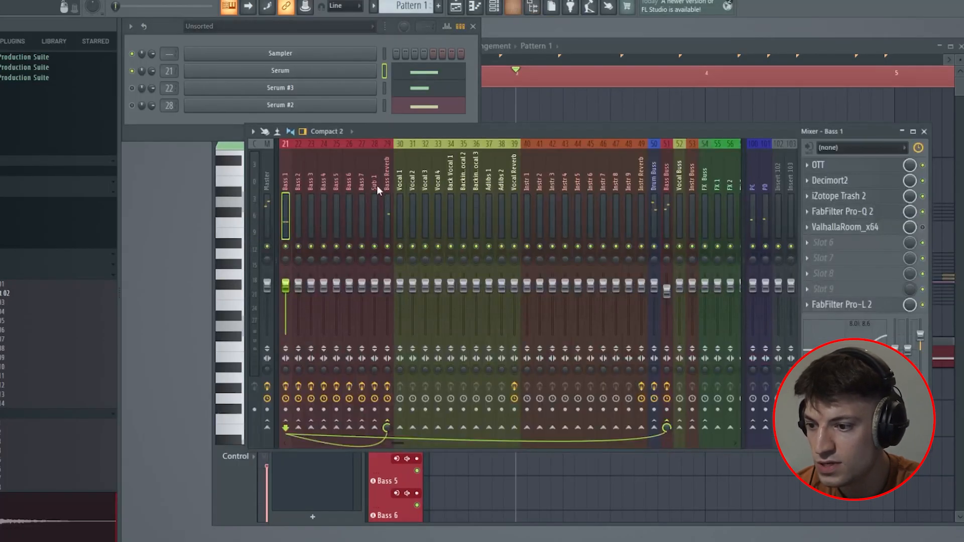
scroll(329, 215, "up", 5)
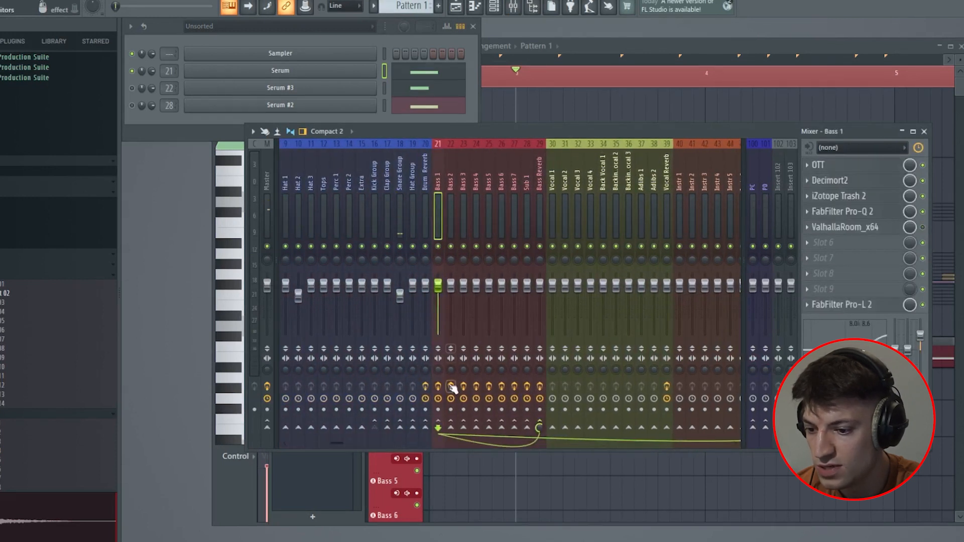
key("space")
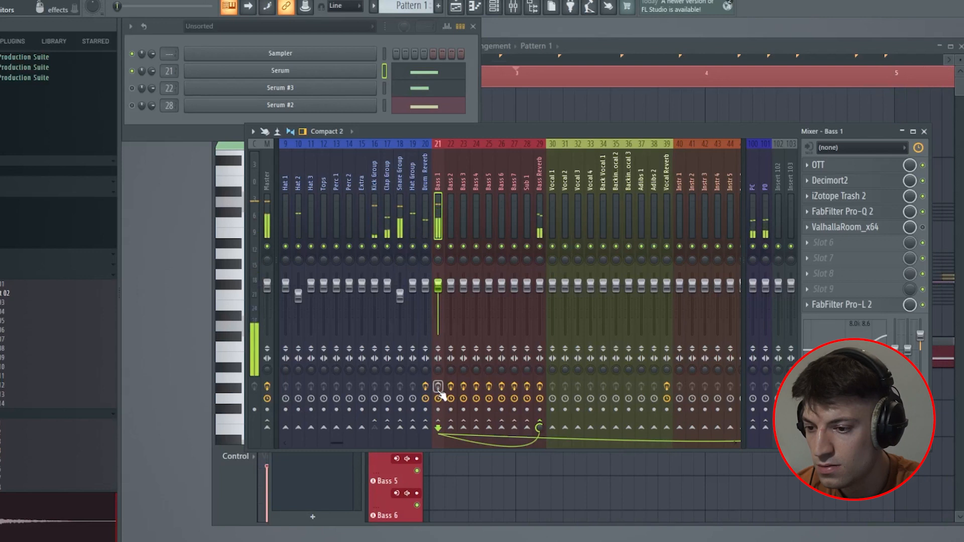
key("space")
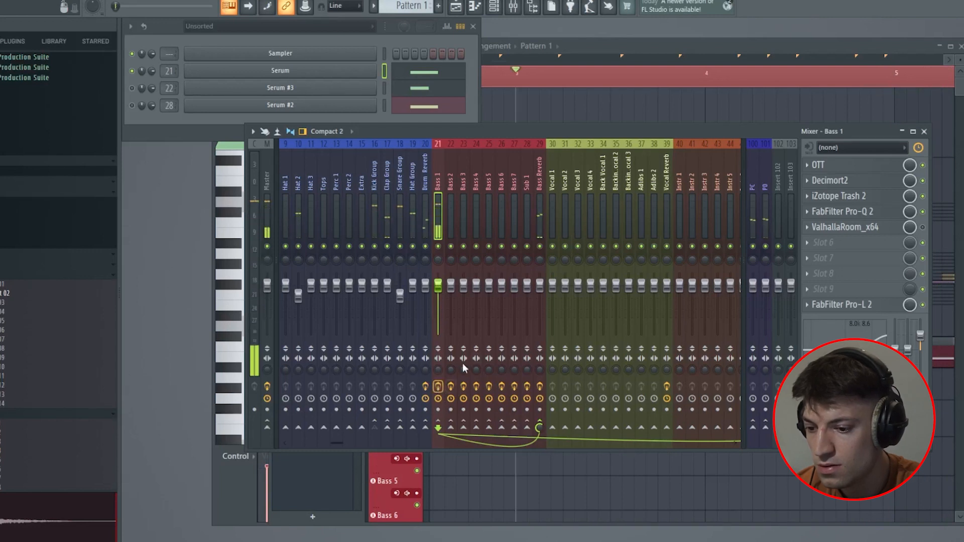
Examine the OTT and Decimort2 settings on the Bass 1 mixer track, playing the bass with Decimort2 open
left_click(819, 165)
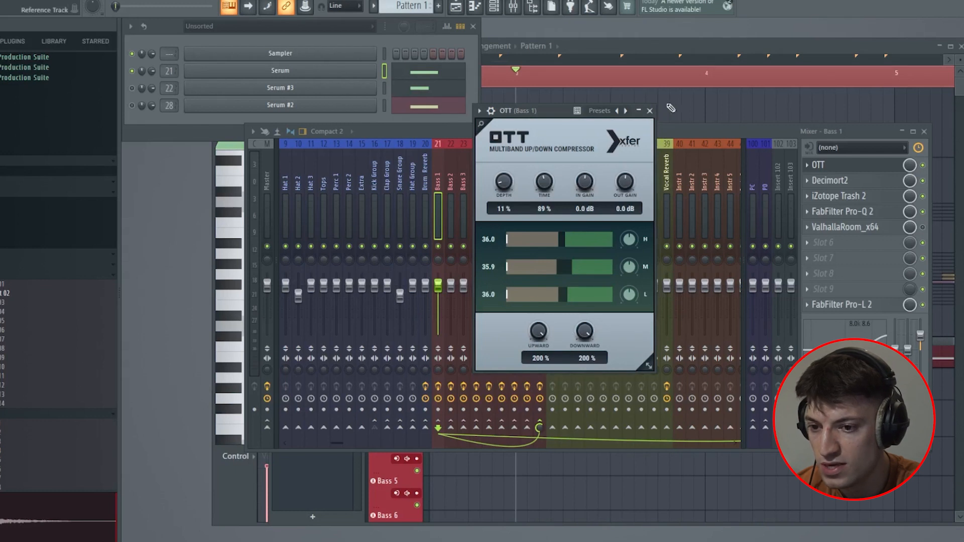
left_click(650, 111)
left_click(829, 181)
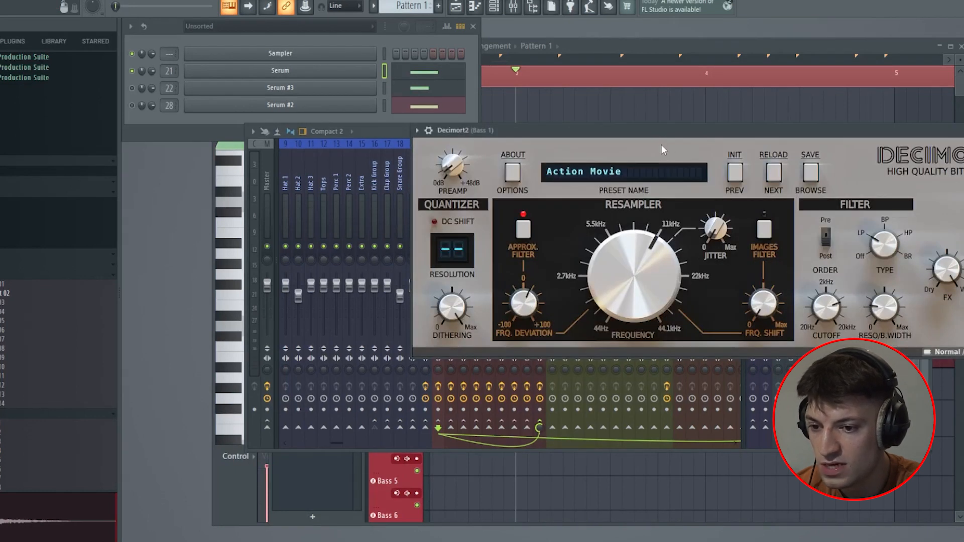
left_click_drag(658, 131, 513, 116)
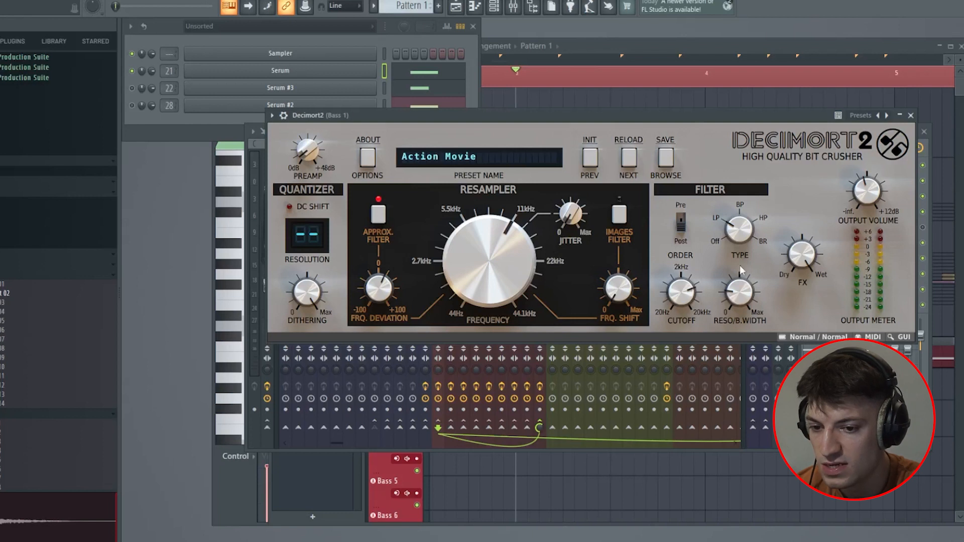
key("space")
key("space")
left_click(911, 116)
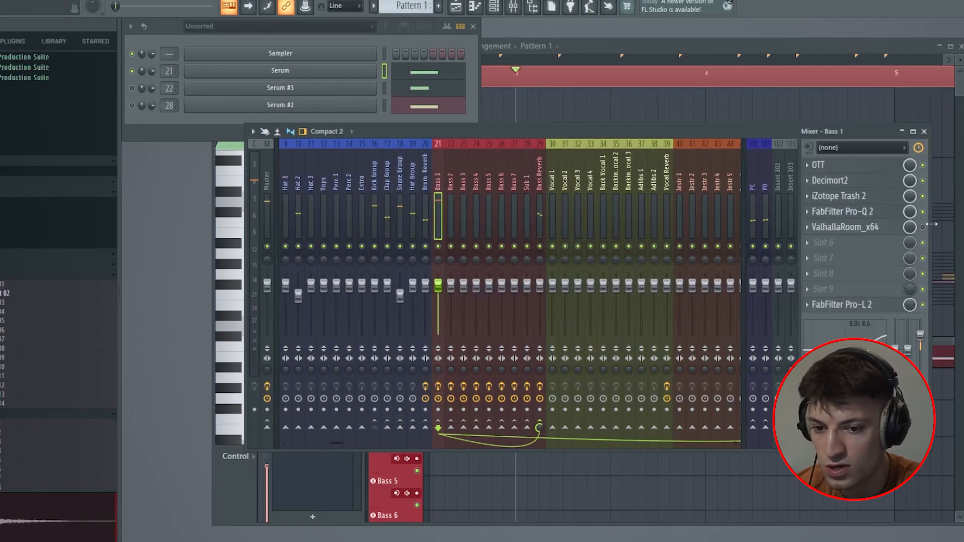
Audition Bass 1 with iZotope Trash 2 bypassed, re-enable it, and open the plugin past its preset manager
key("space")
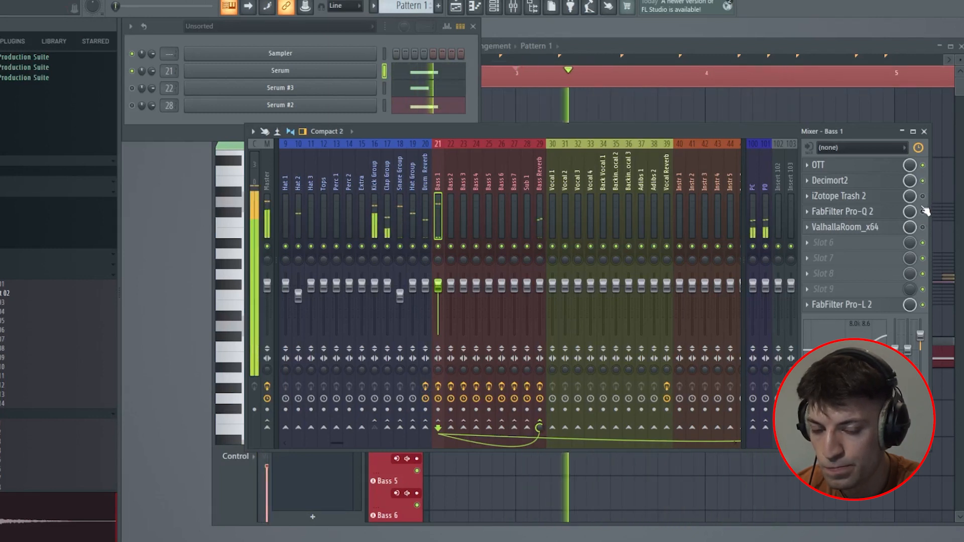
key("space")
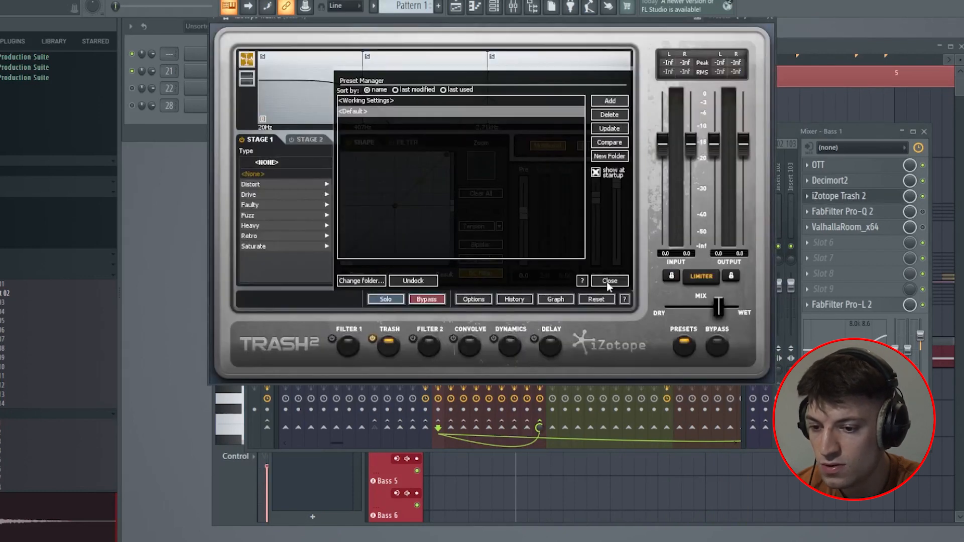
left_click(608, 282)
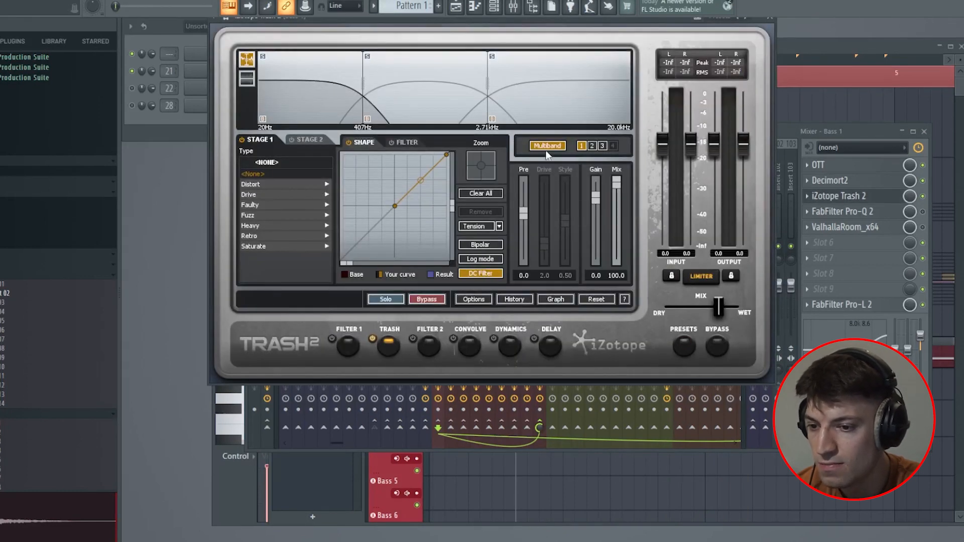
Check the distortion types of Trash 2's bands 2 and 3, and bend band 3's shape curve upward while playing
left_click(594, 146)
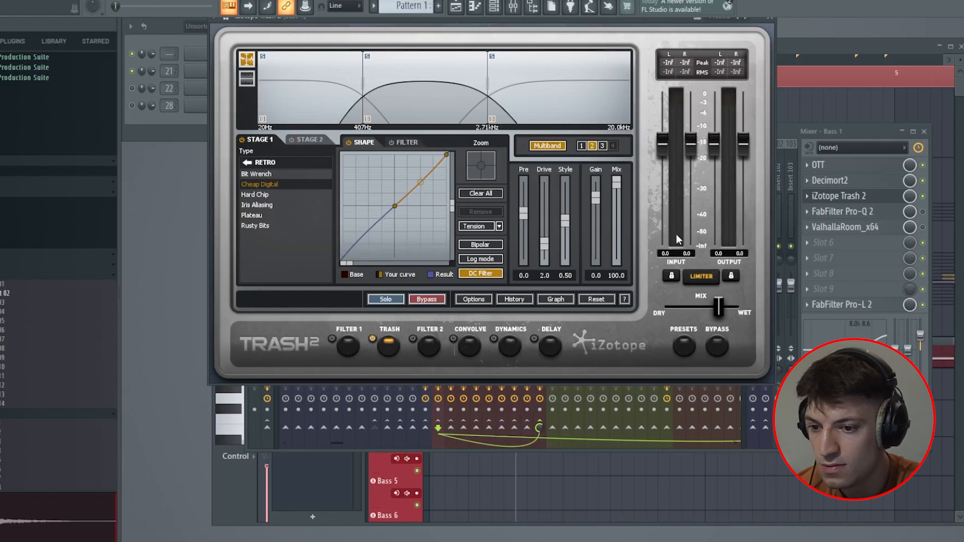
left_click(602, 146)
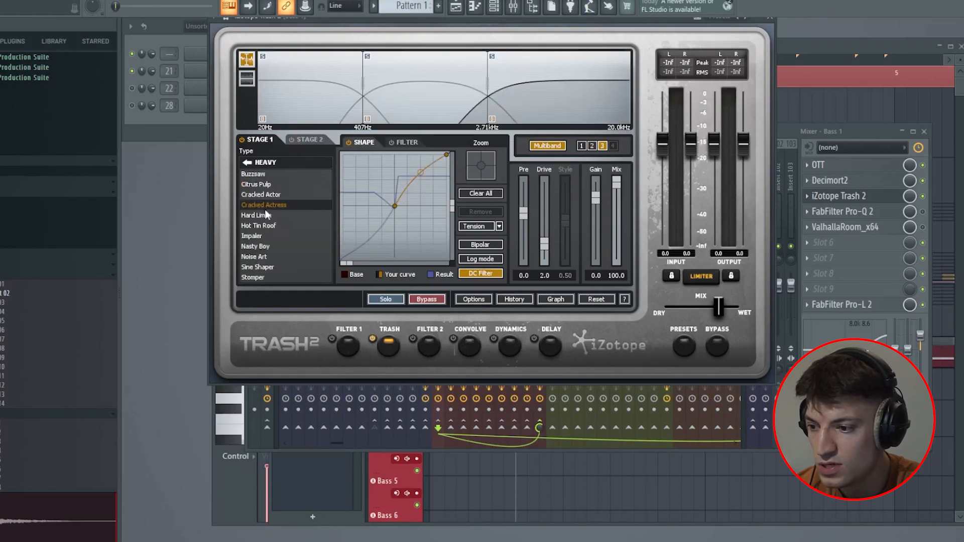
left_click_drag(420, 173, 420, 162)
key("space")
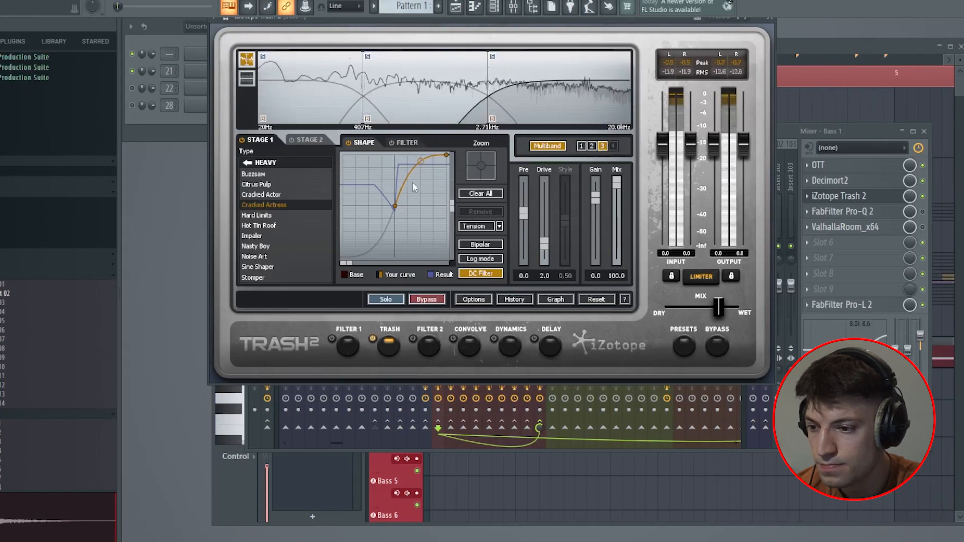
Stop playback, close Trash 2, and audition Bass 1 with FabFilter Pro-Q 2 enabled and its low-cut curve open
key("space")
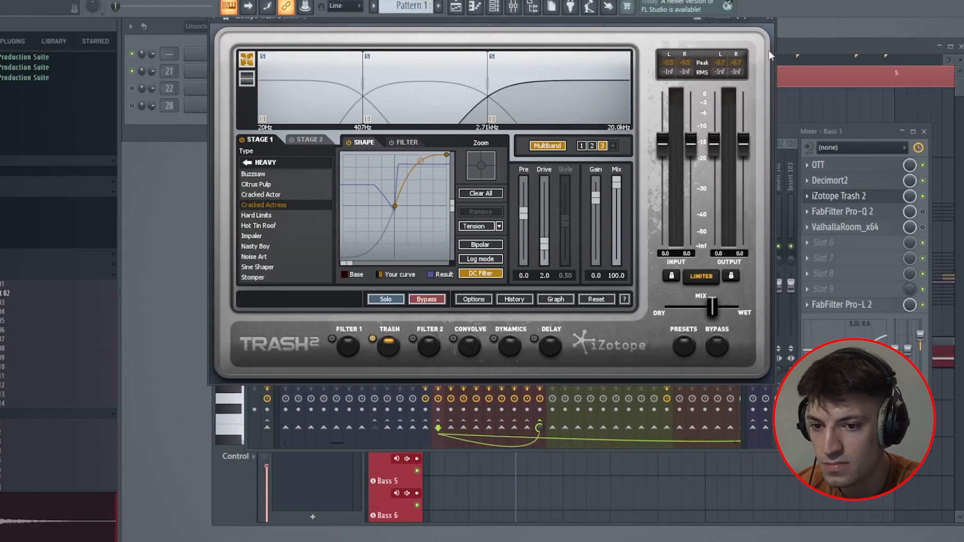
left_click(772, 21)
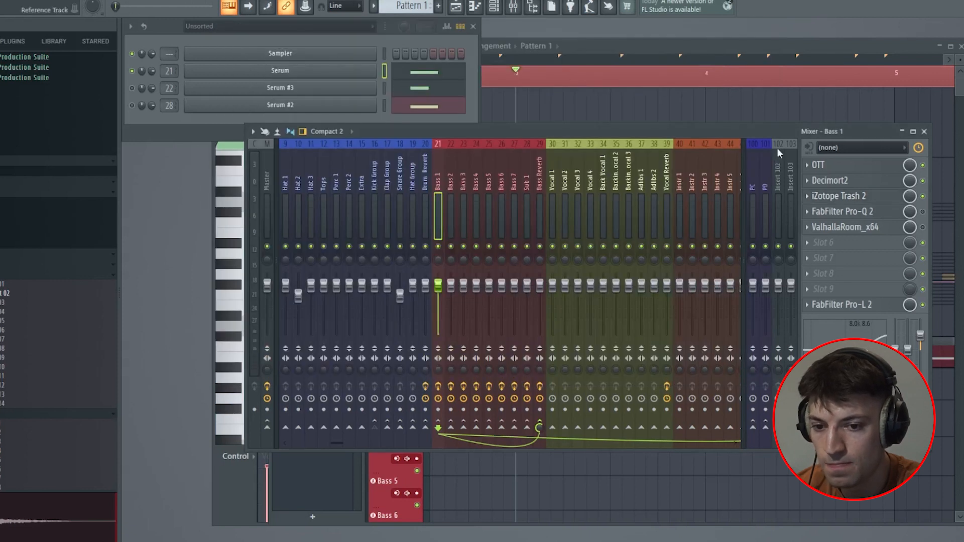
left_click(863, 211)
left_click(665, 123)
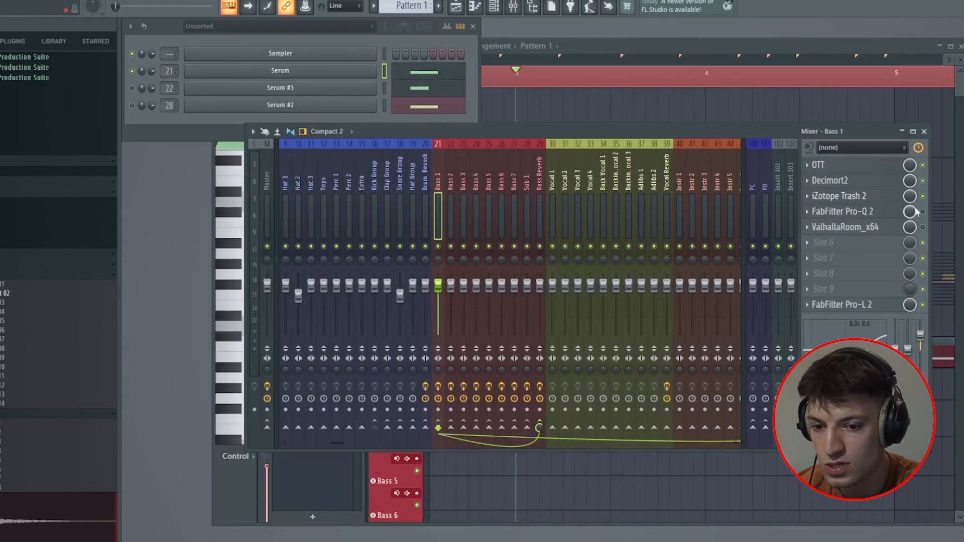
left_click(866, 211)
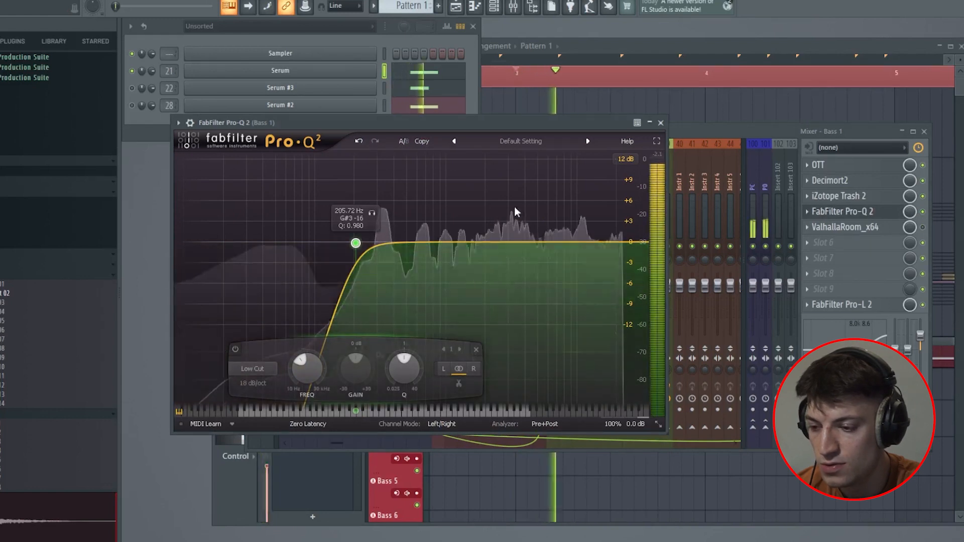
left_click(660, 122)
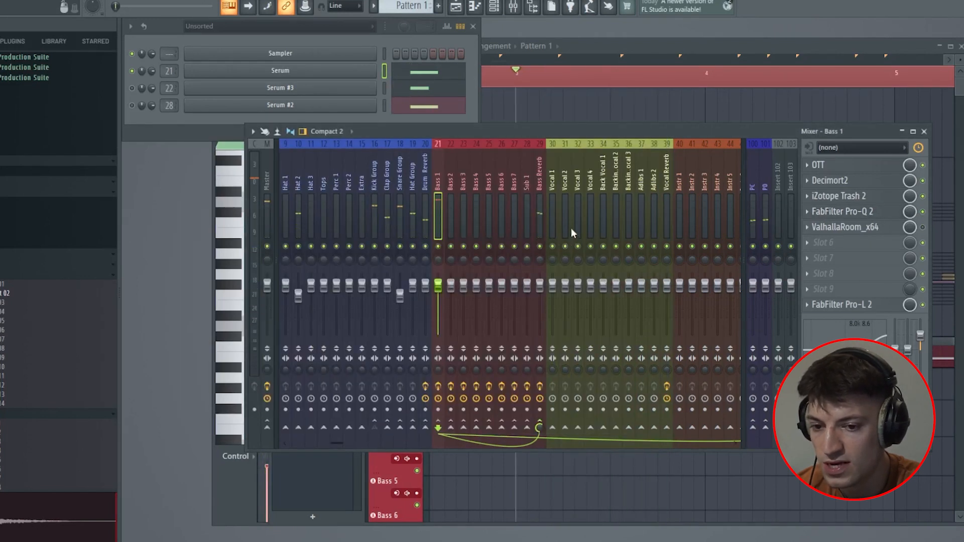
Check the ValhallaRoom settings on Bass 1 and play the track with the reverb enabled
left_click(845, 227)
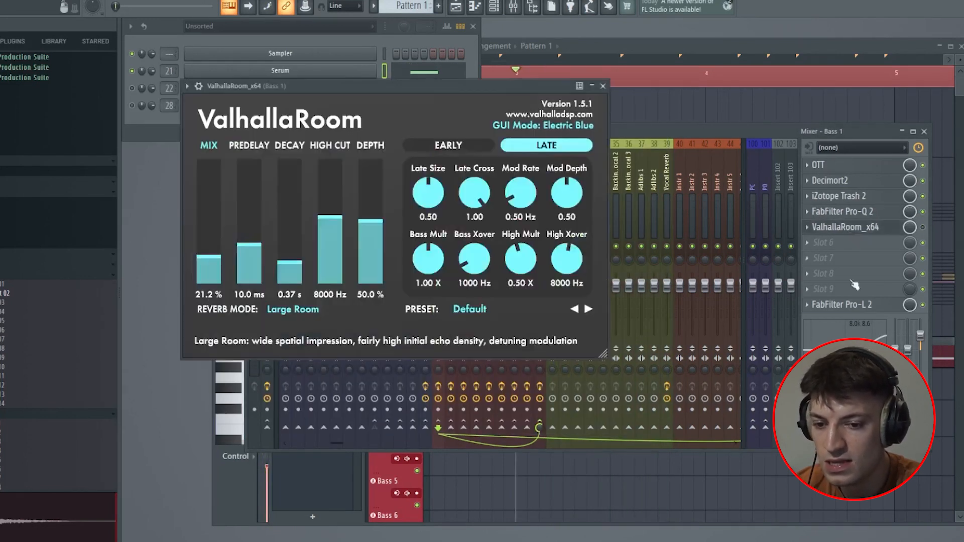
left_click(602, 86)
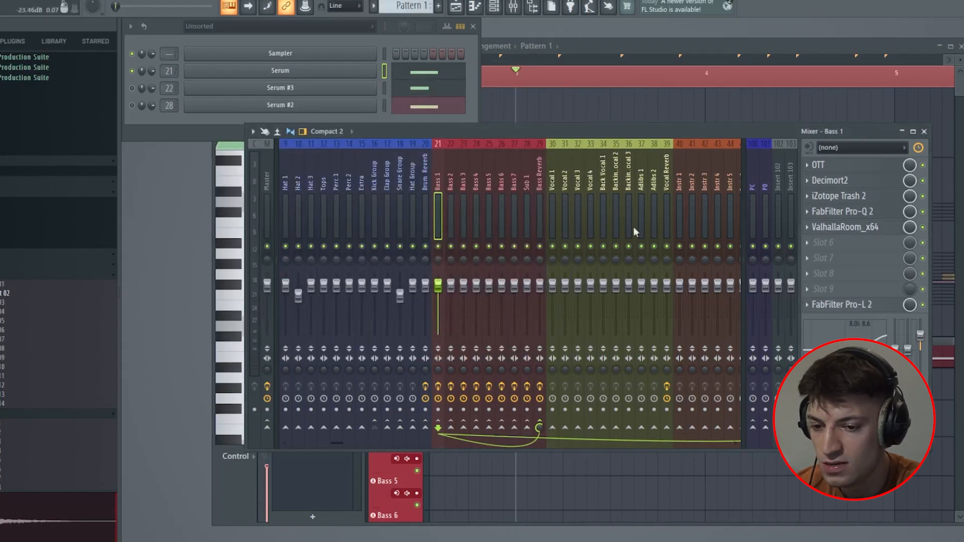
key("space")
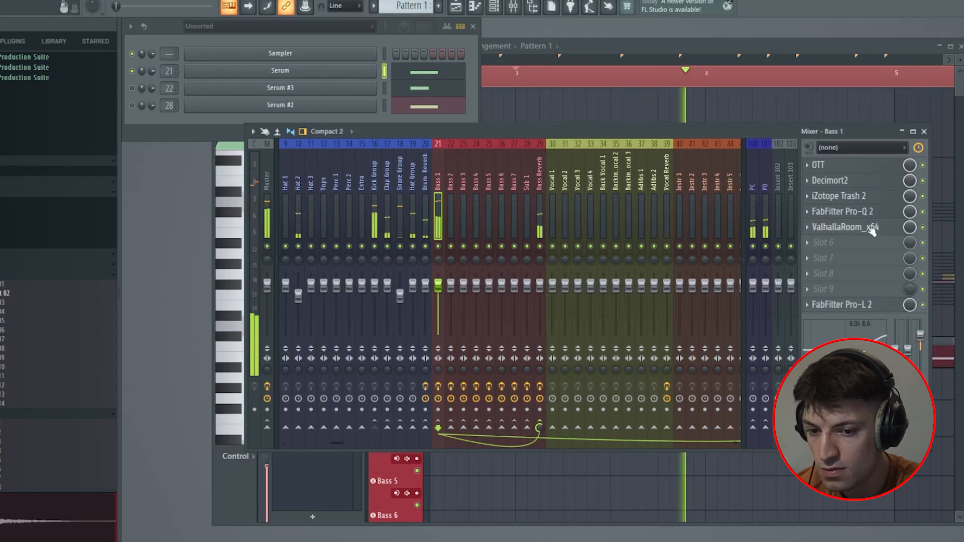
key("space")
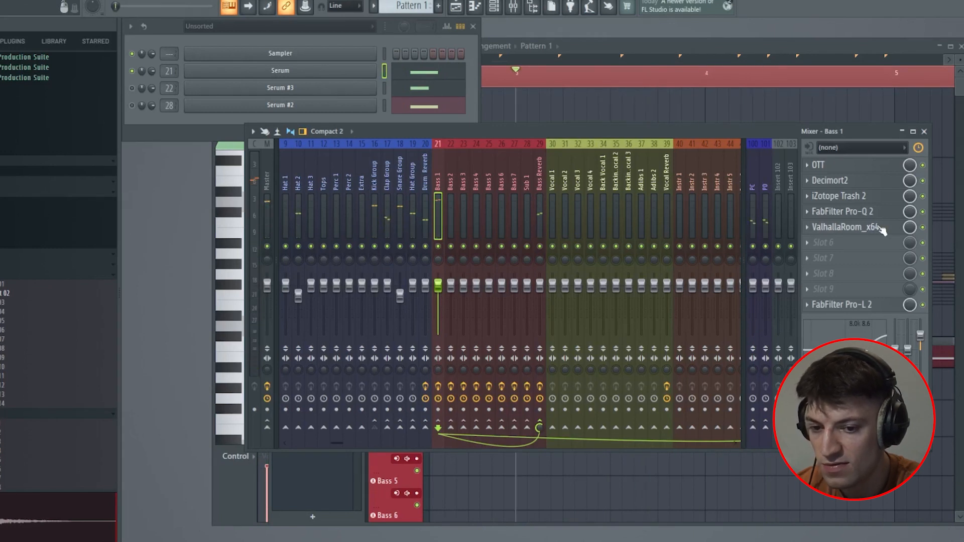
Set Bass 1's ValhallaRoom decay to 0.49 s, audition the mix at 78.8 %, and return the mix to 21.2 %
left_click(881, 229)
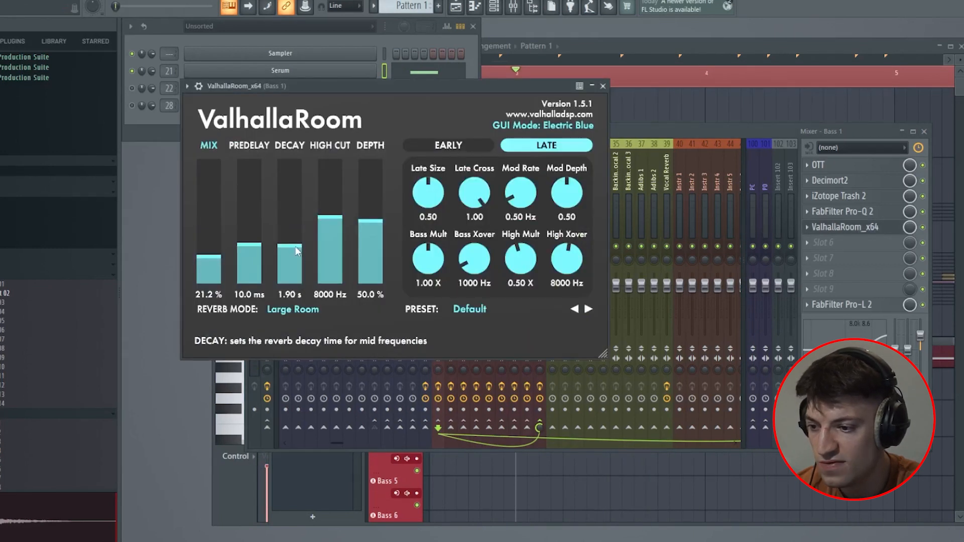
left_click(212, 187)
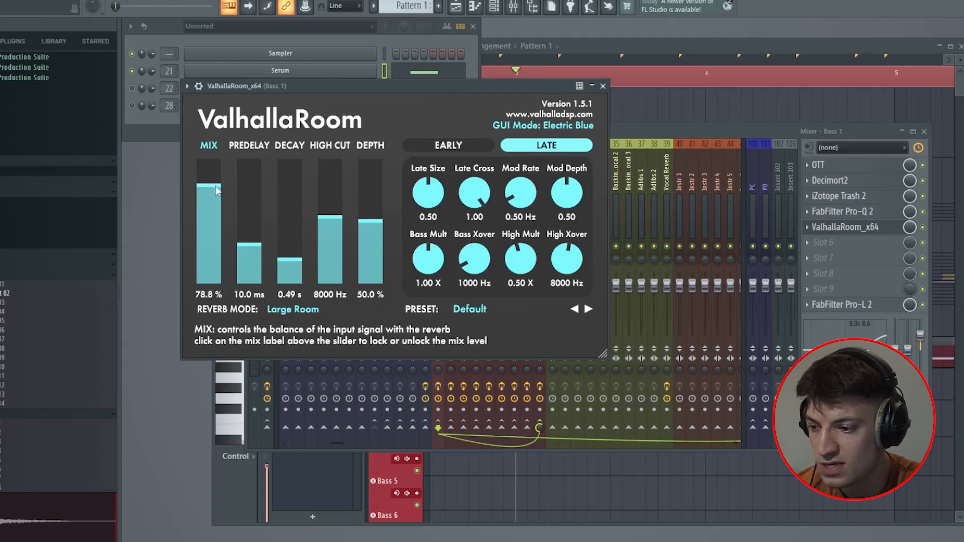
key("space")
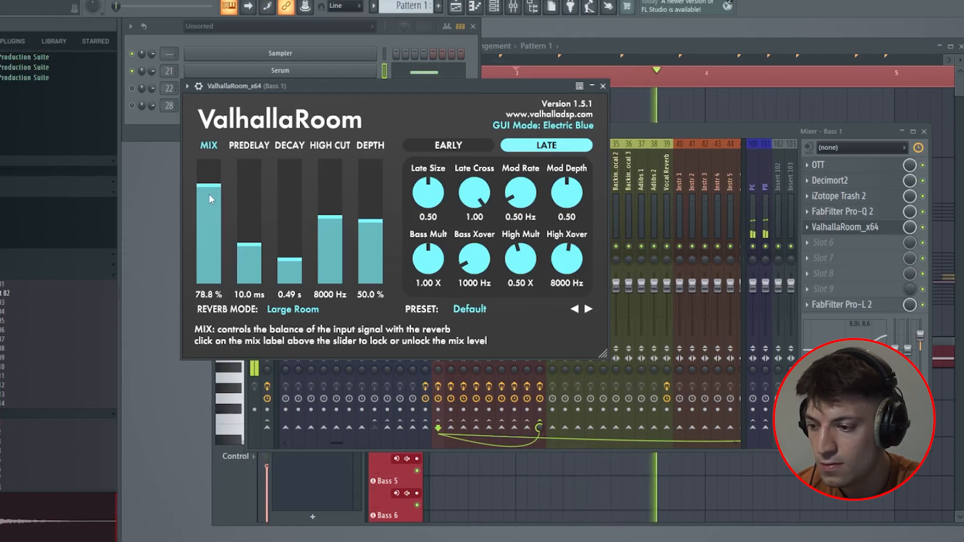
key("space")
left_click_drag(209, 194, 209, 256)
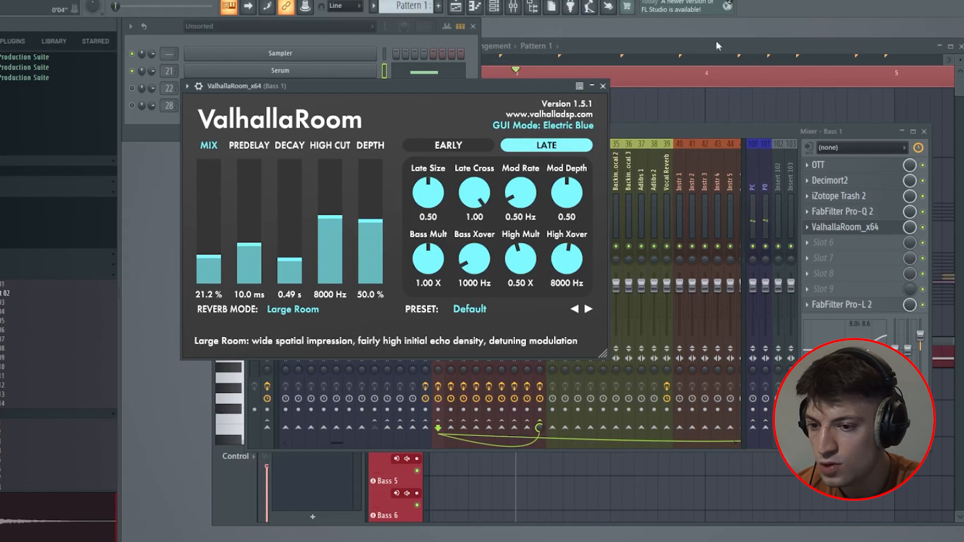
left_click(603, 87)
key("space")
Examine the ValhallaRoom and Fruity parametric EQ 2 settings on the Bass Reverb mixer track
left_click(540, 221)
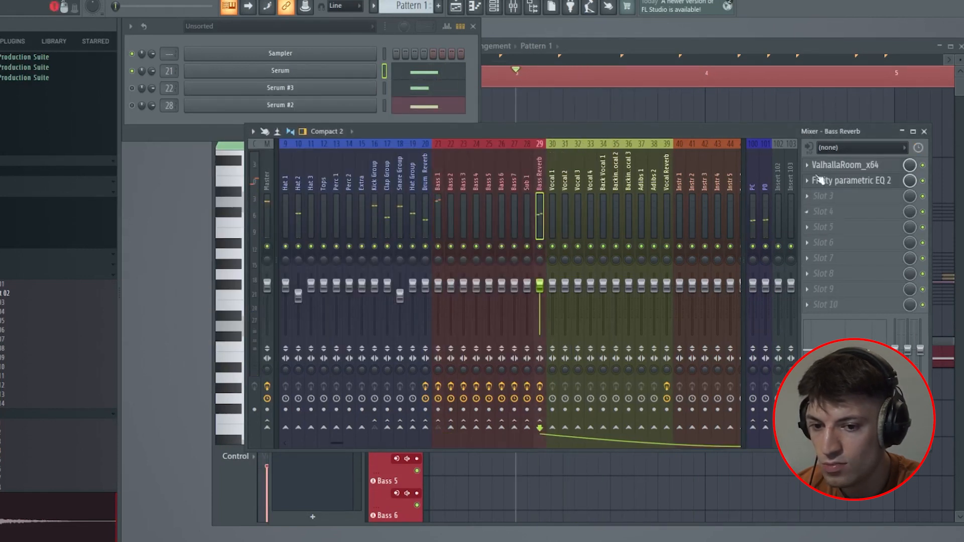
left_click(836, 165)
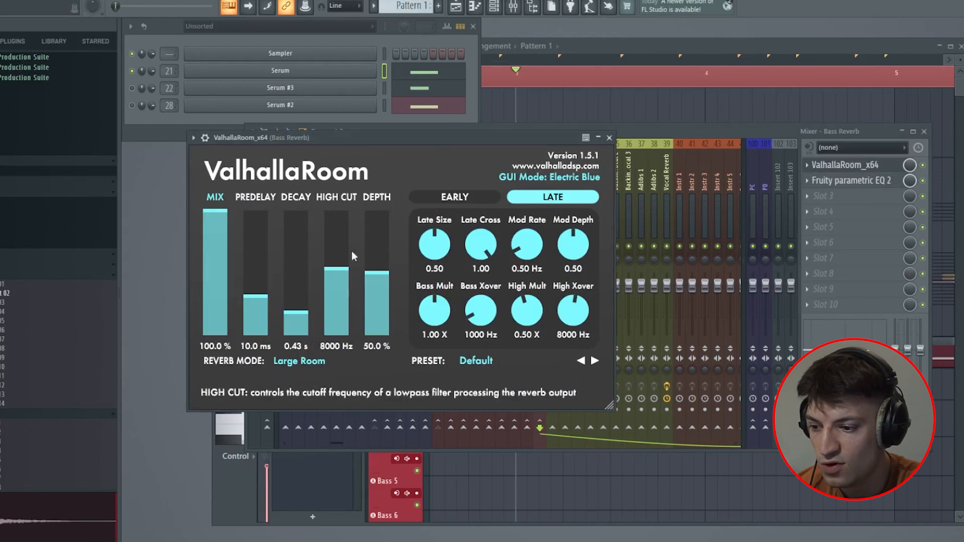
left_click(609, 138)
left_click(851, 180)
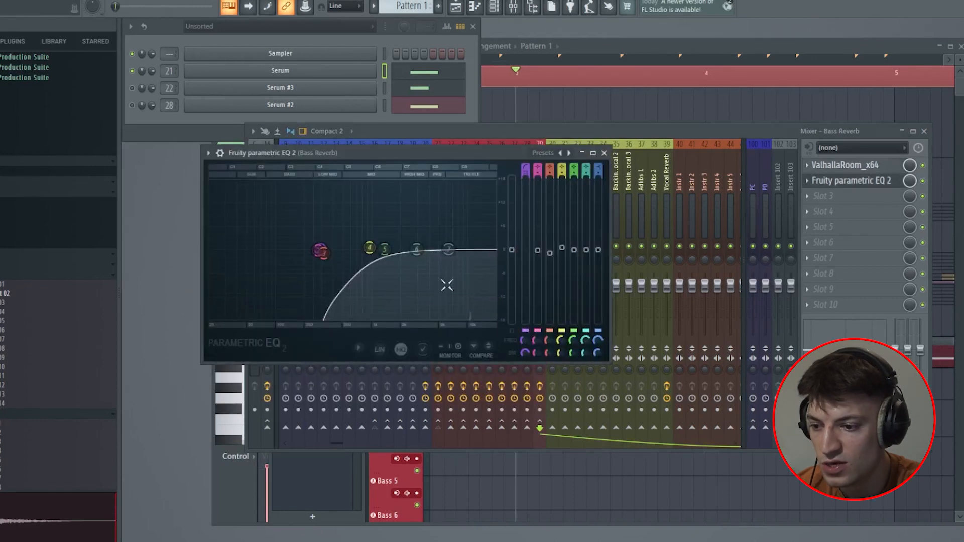
left_click(603, 152)
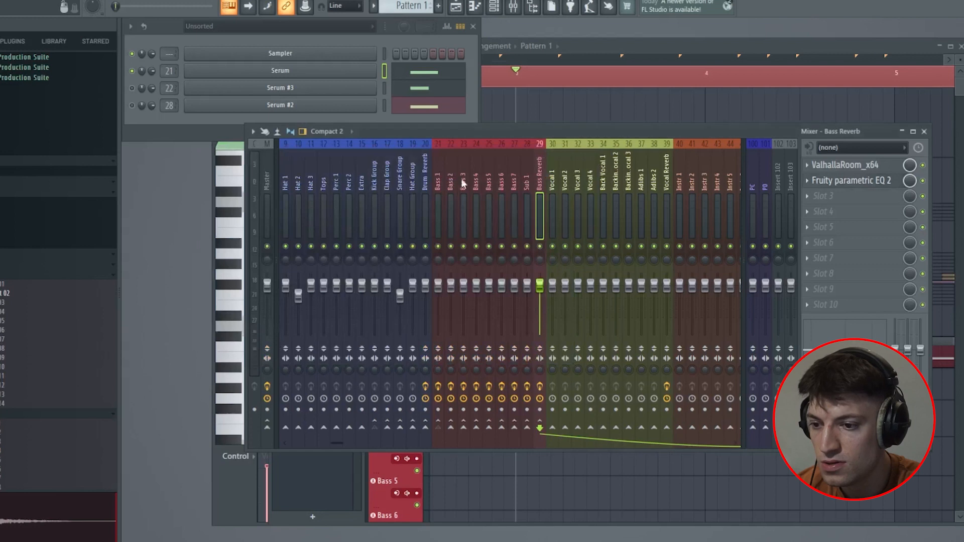
Return to the Bass 1 mixer track and play it through its full effect chain
left_click(437, 179)
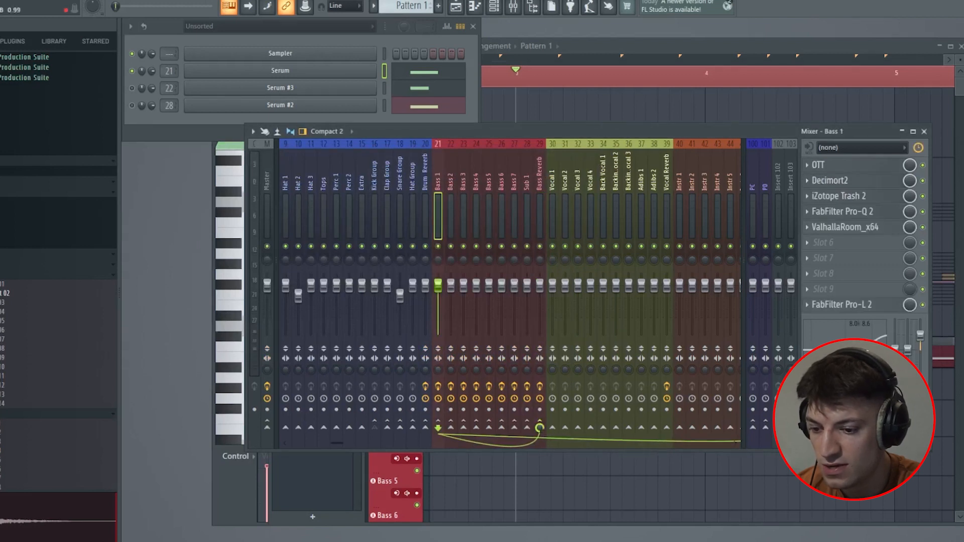
key("space")
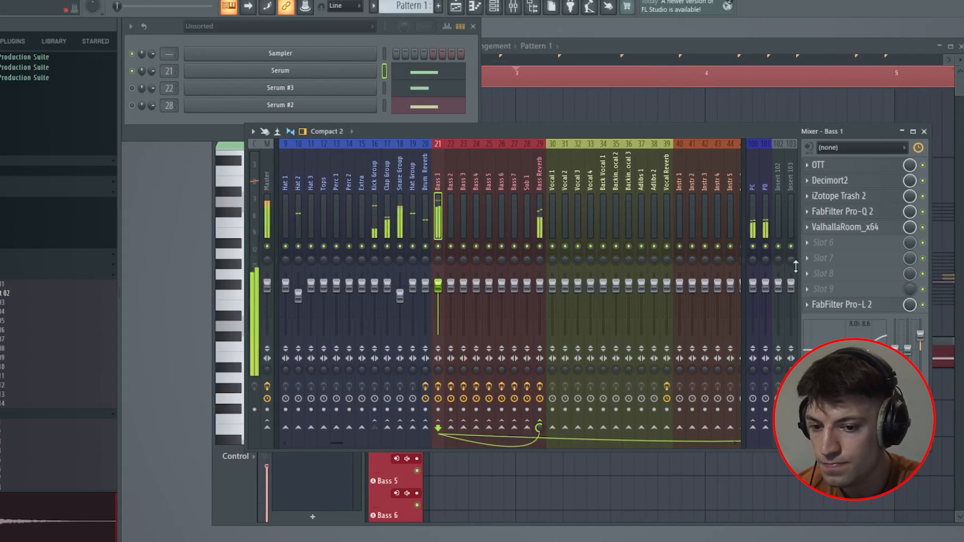
key("space")
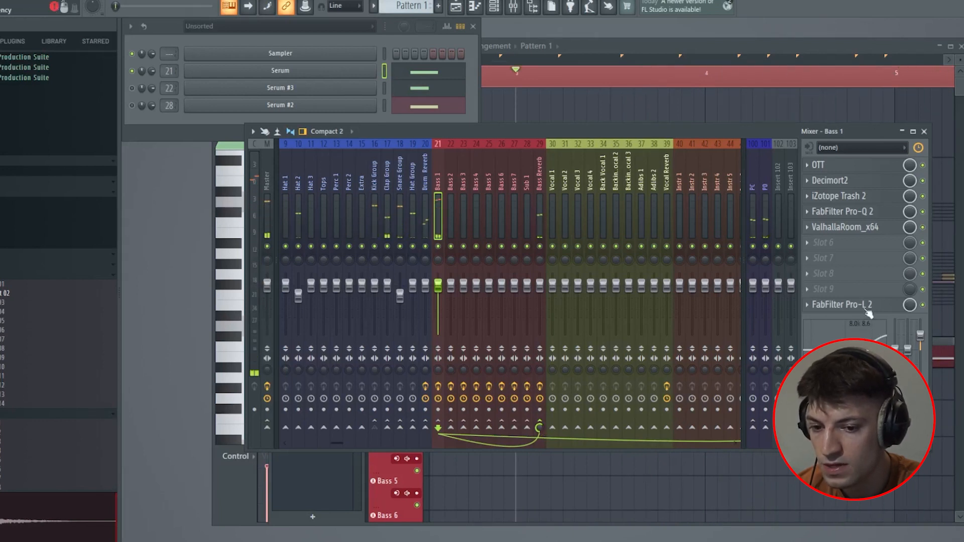
Select the Sub 1 mixer track, unmute the Serum #2 channel, and play the bass together with the sub
left_click(524, 200)
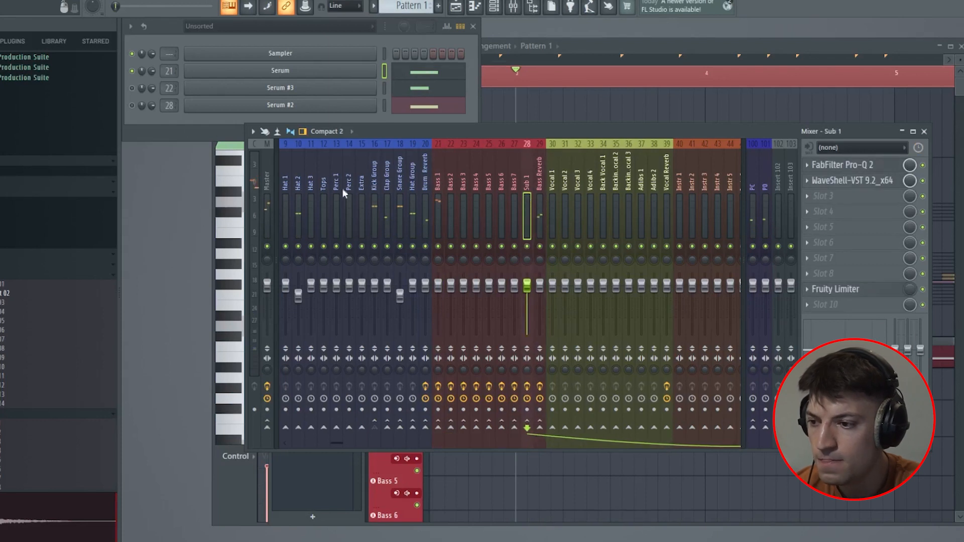
left_click(133, 106)
key("space")
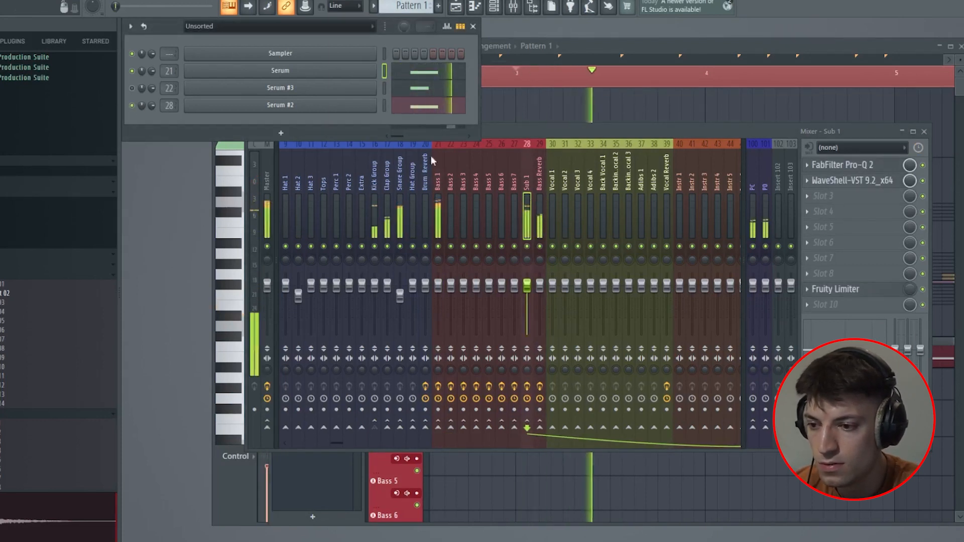
key("space")
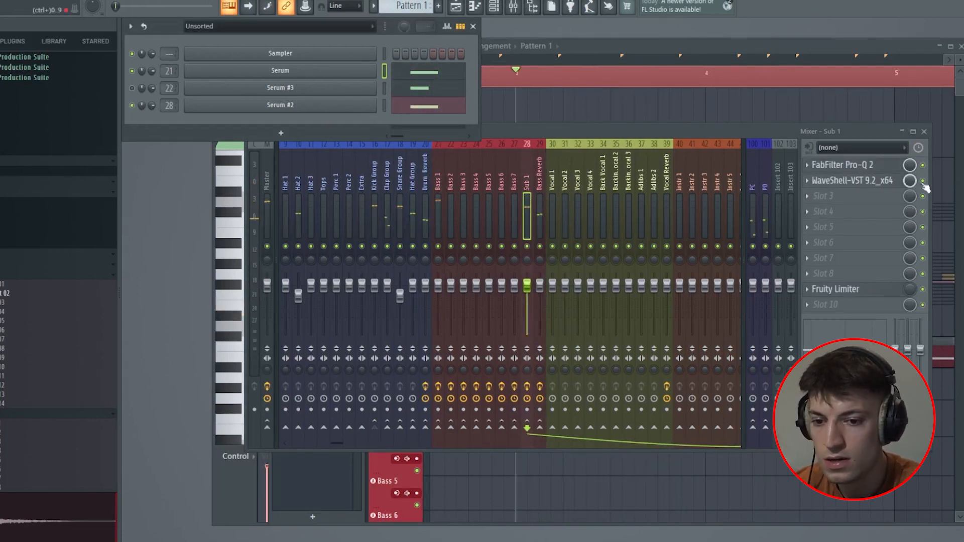
Examine the FabFilter Pro-Q 2 high cut and the Renaissance Bass settings on the Sub 1 mixer track
left_click(882, 169)
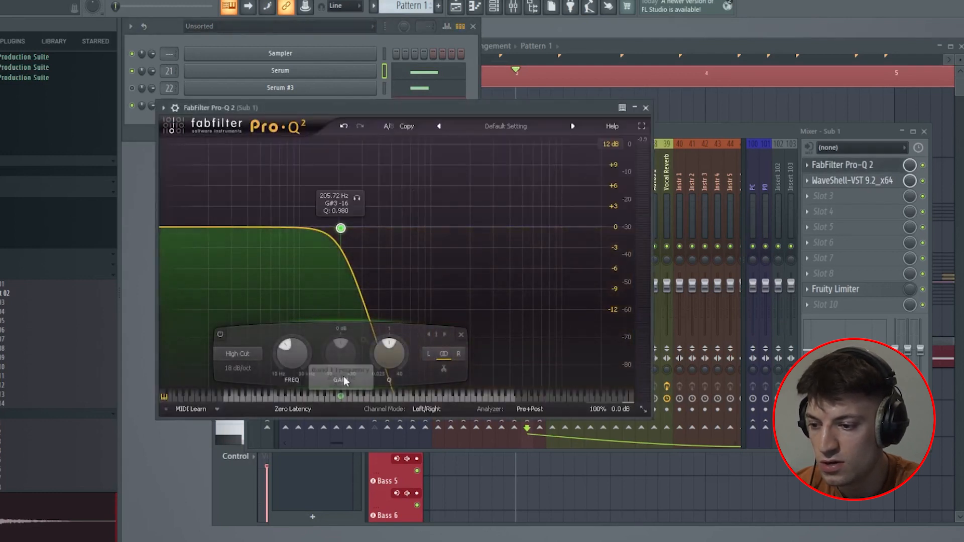
left_click(860, 181)
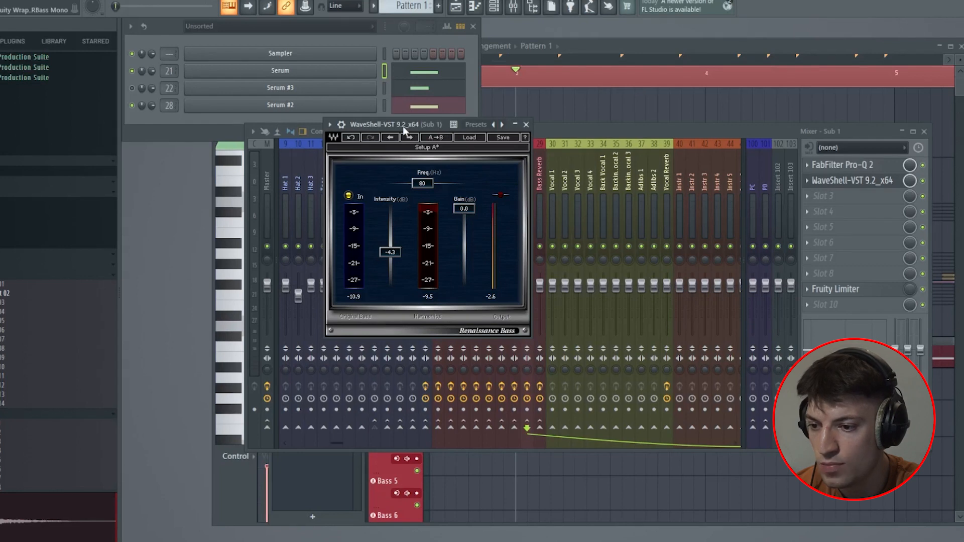
left_click(526, 124)
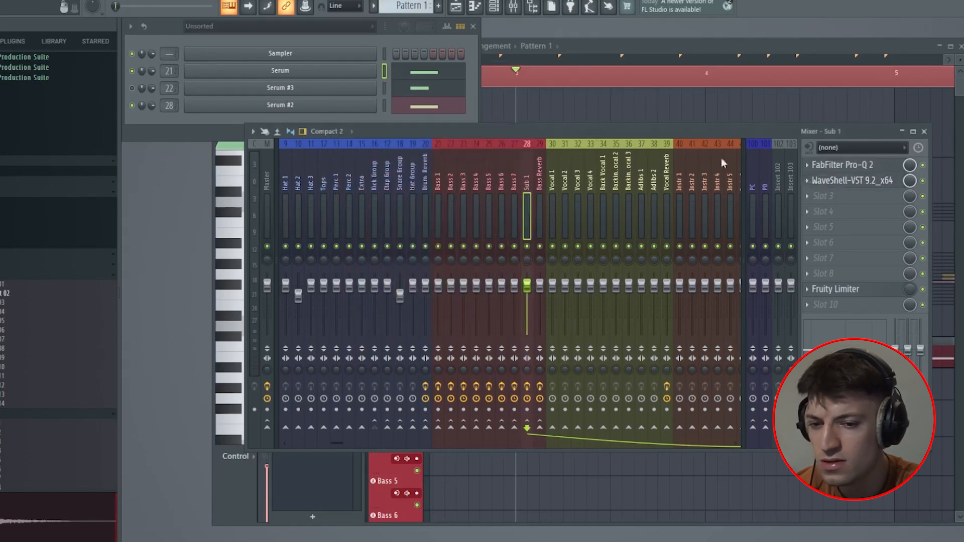
Bypass the WaveShell Renaissance Bass effect on Sub 1 and audition the bass with the sub
key("space")
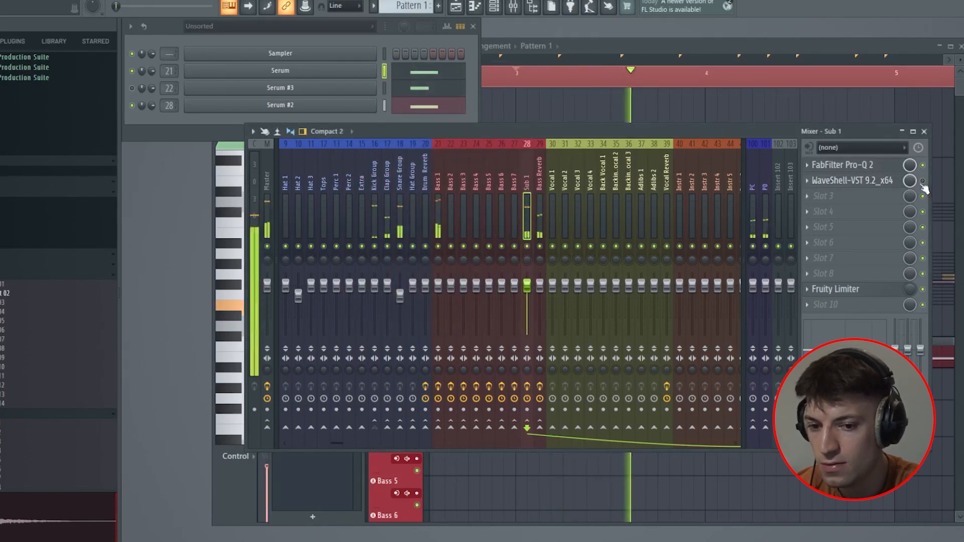
key("space")
key("space")
key("space")
Compare the LFO 1 shapes of the Sub 1 and Bass 1 Serum patches, moving the Bass 1 Serum window aside
left_click(337, 107)
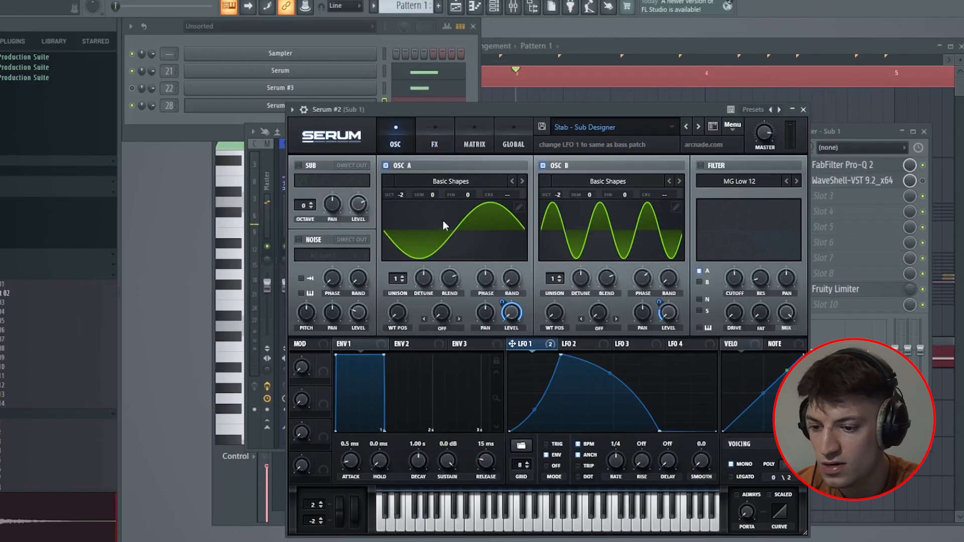
left_click(348, 69)
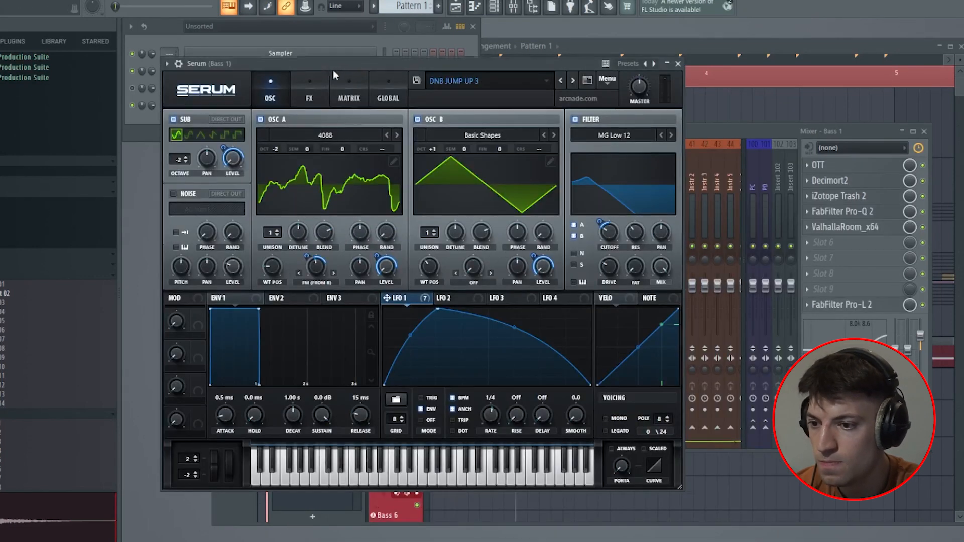
left_click_drag(333, 70, 467, 128)
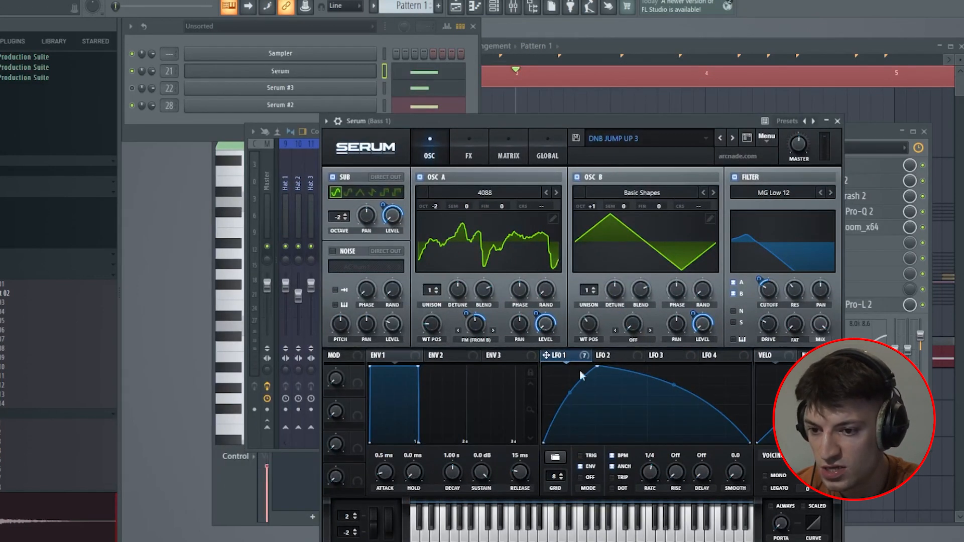
left_click(288, 110)
left_click(521, 445)
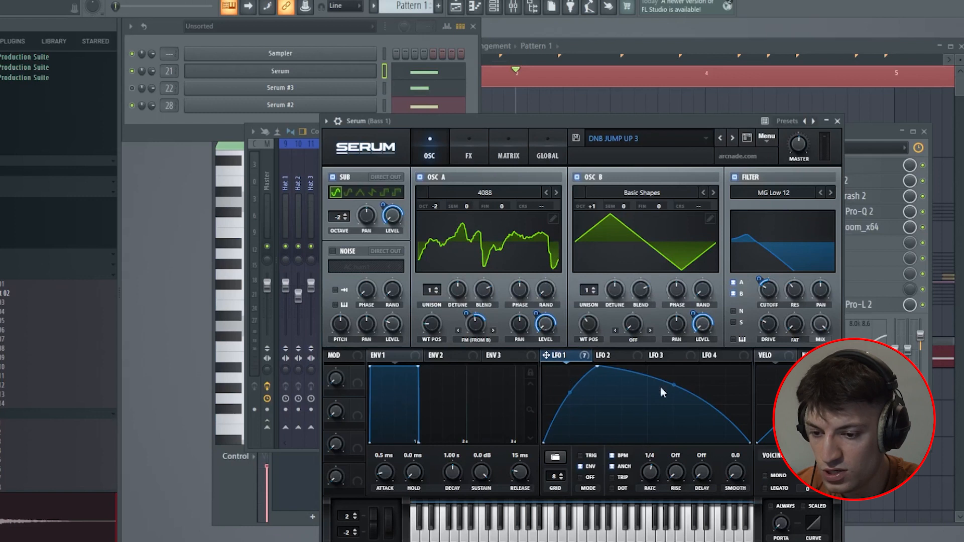
Save the LFO 1 shape of the DNB JUMP UP 3 patch as "jump up 3"
left_click(559, 465)
left_click(582, 401)
type("j")
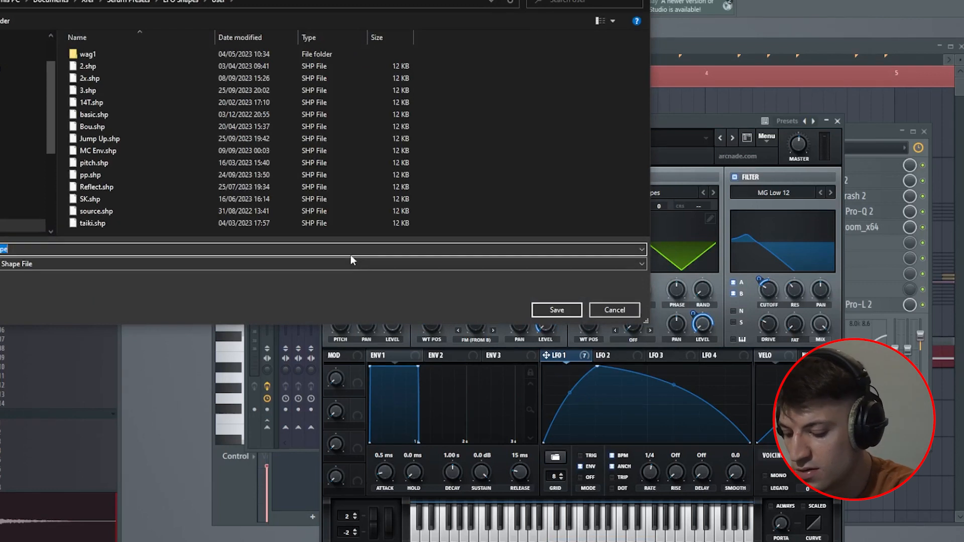
type("ump up")
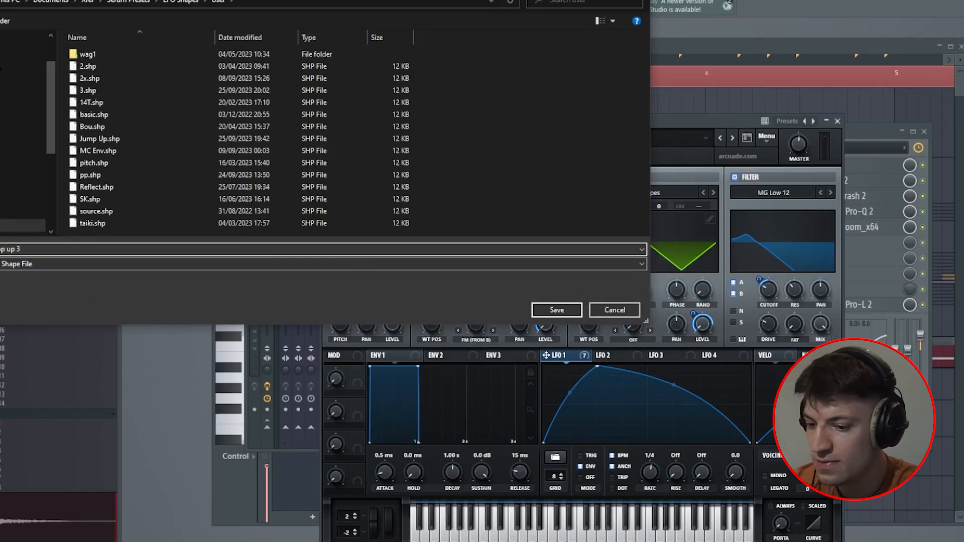
type(" 3")
key("Return")
Load the user shape "jump up 3" into LFO 1 of the Sub 1 Serum patch and close its window
left_click(306, 104)
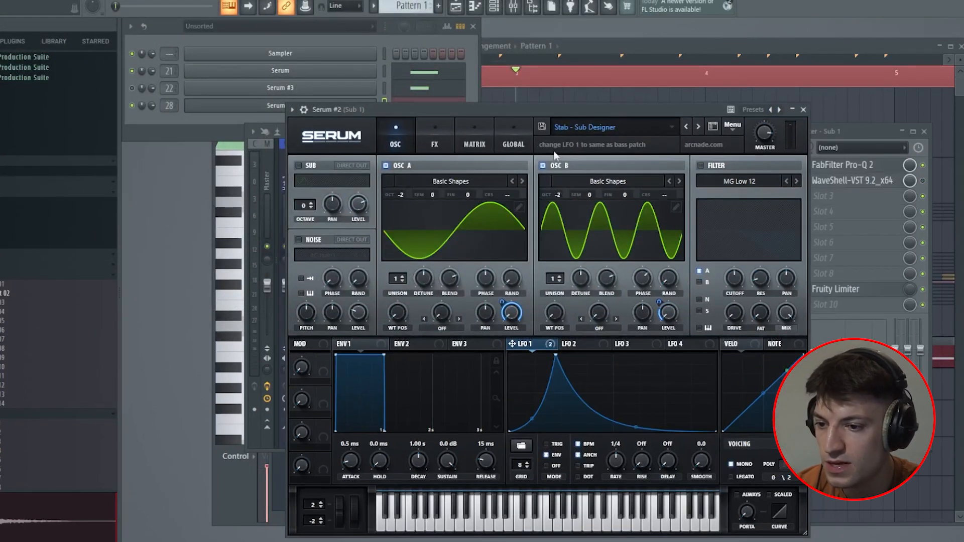
left_click(732, 127)
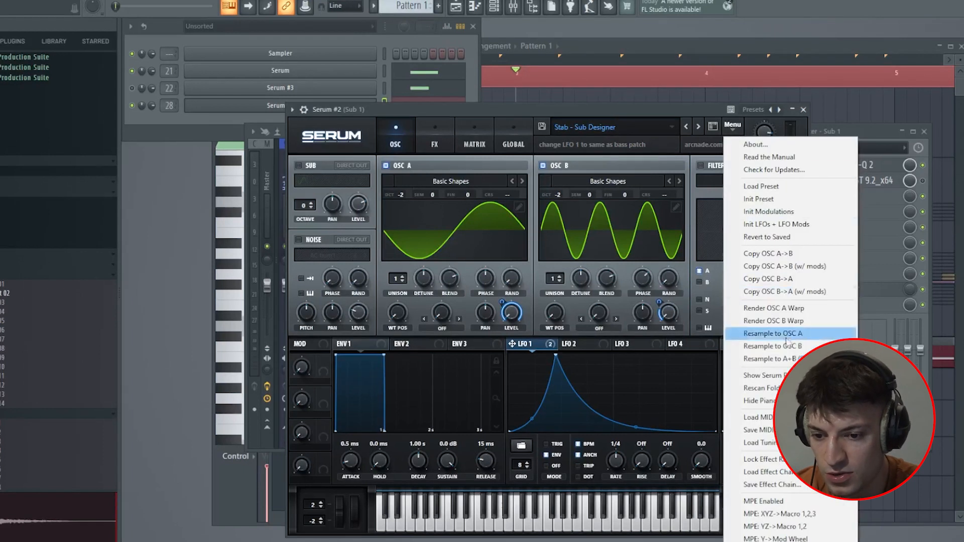
left_click(758, 387)
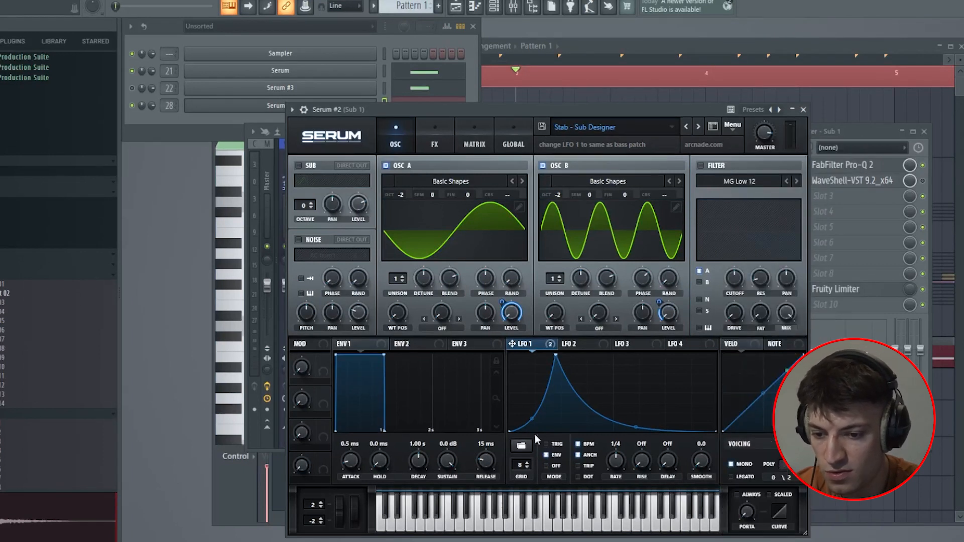
left_click(528, 447)
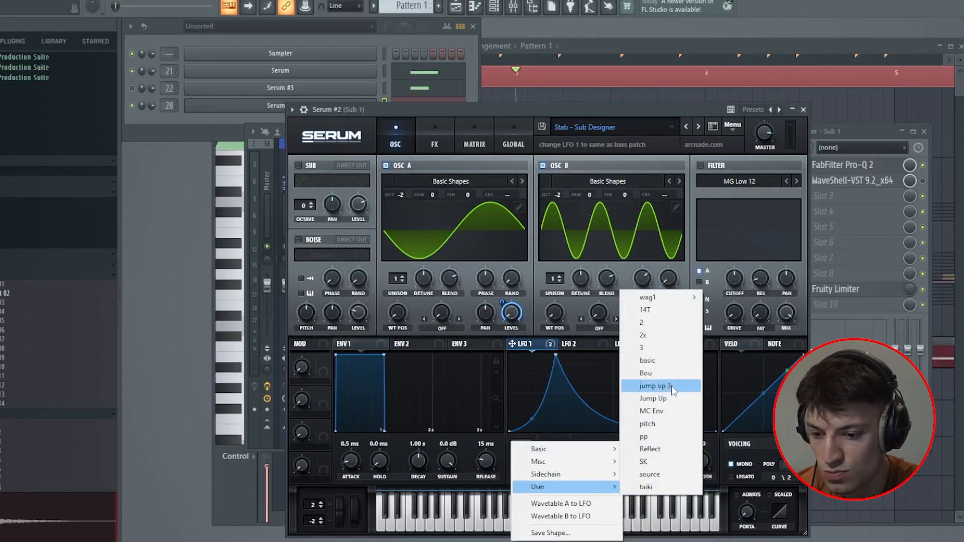
left_click(657, 387)
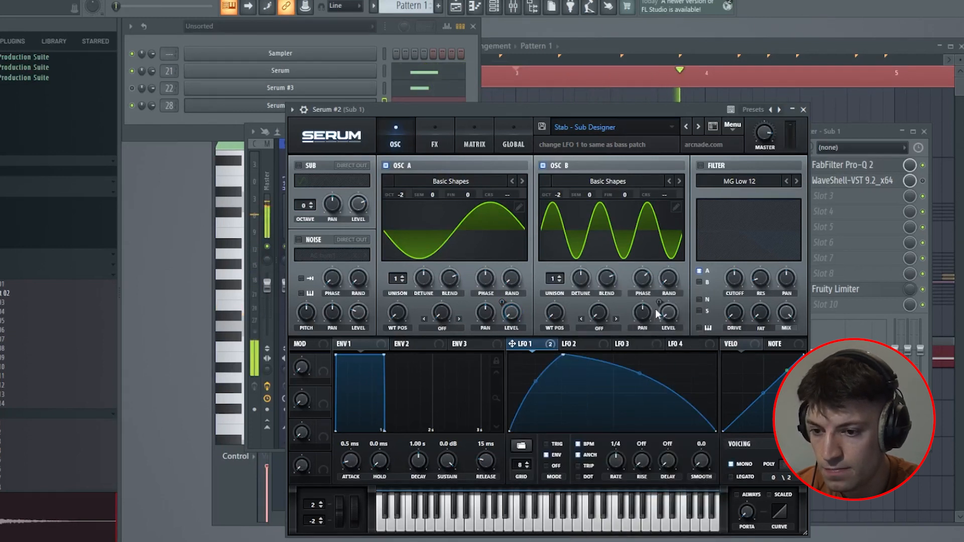
left_click(803, 110)
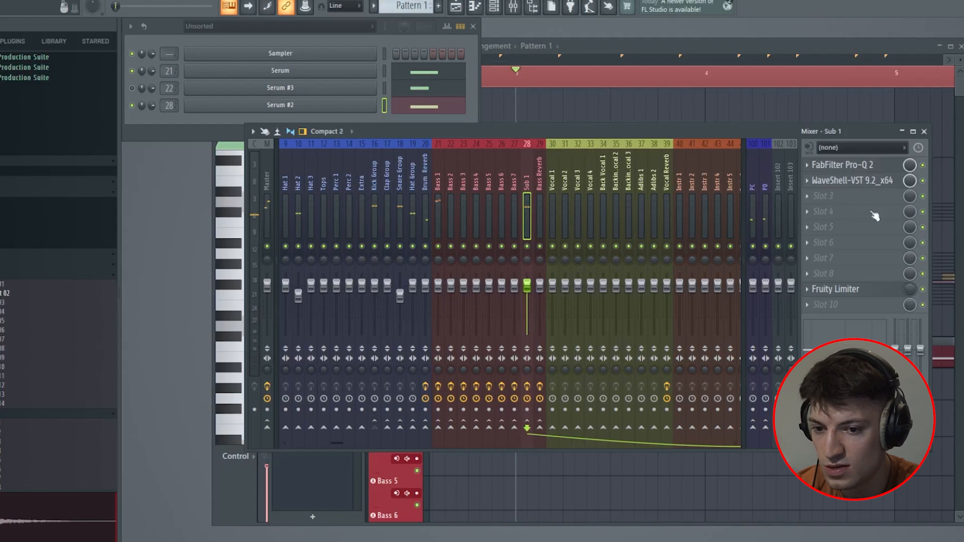
Audition the Sub 1 layer together with the bass and drums around bar 3 of the arrangement
left_click(861, 180)
left_click(525, 125)
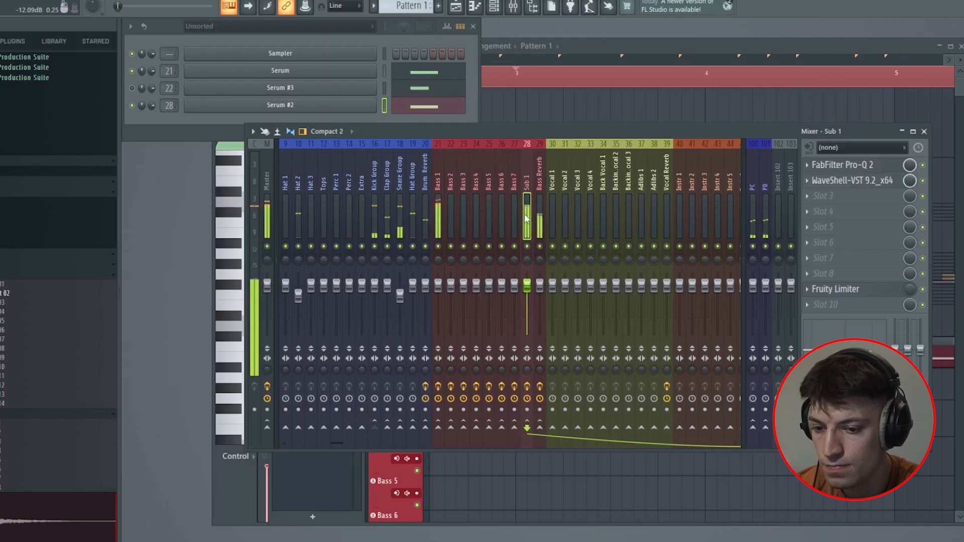
key("F9")
scroll(564, 79, "down", 6)
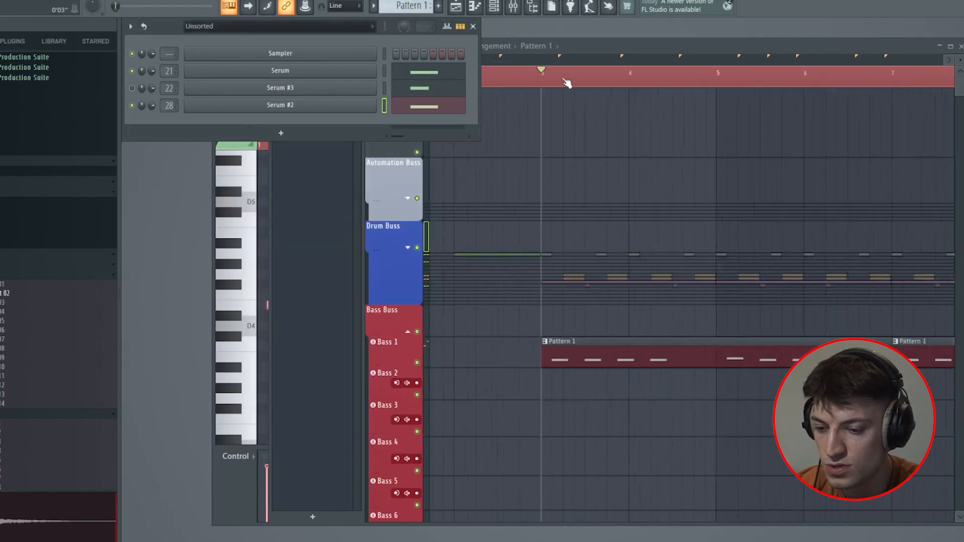
left_click(497, 74)
scroll(485, 62, "up", 6)
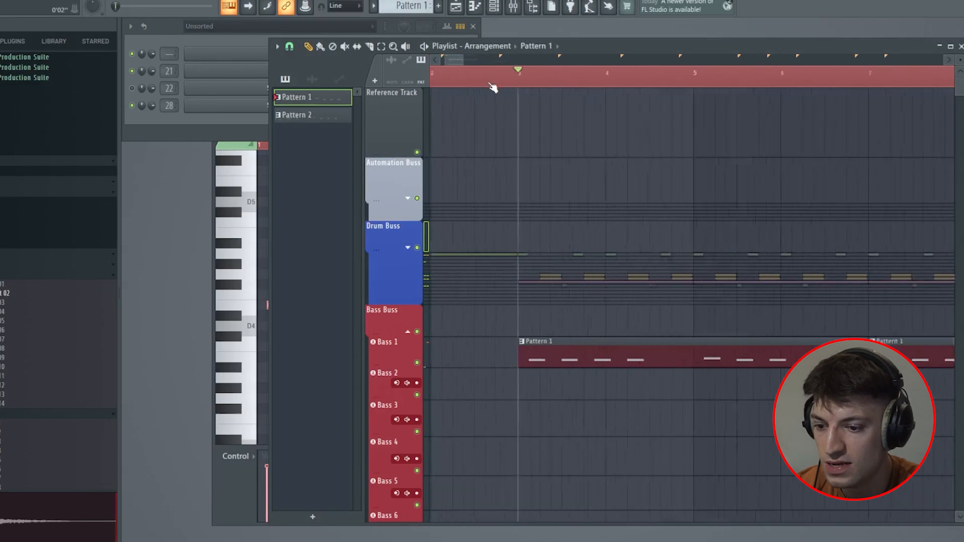
Try starting the first Pattern 1 clip on the Bass 1 track slightly ahead of bar 3 and audition it
left_click_drag(573, 353, 566, 353)
key("space")
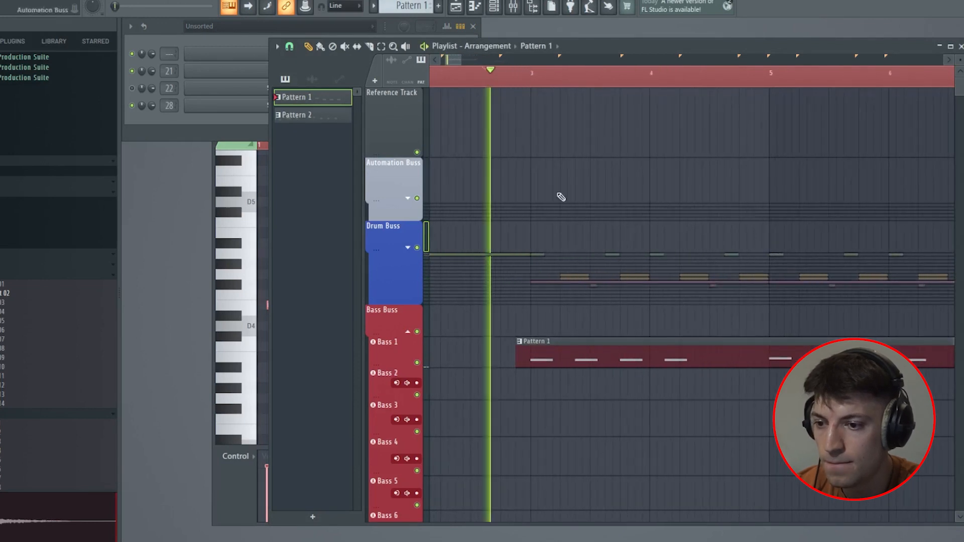
scroll(598, 241, "down", 1)
scroll(594, 244, "up", 1)
scroll(592, 237, "down", 6)
scroll(592, 237, "up", 5)
scroll(658, 258, "up", 1)
scroll(654, 253, "down", 4)
scroll(658, 260, "up", 5)
key("space")
scroll(537, 80, "up", 3)
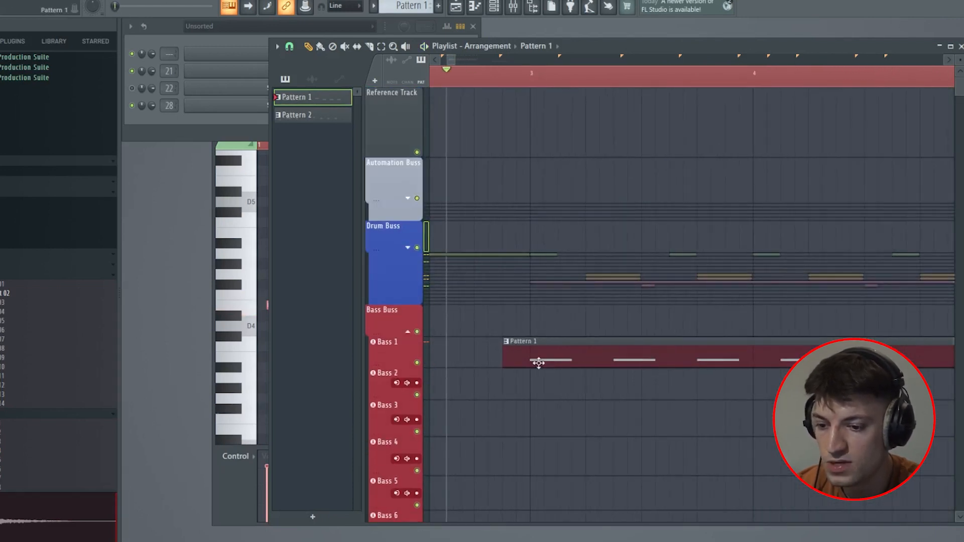
scroll(527, 90, "down", 3)
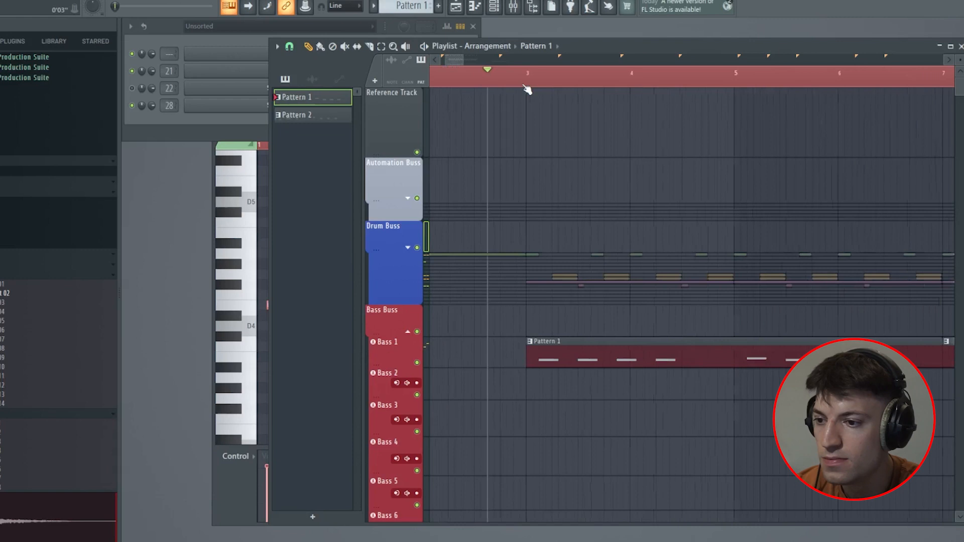
Examine the Bass 1 mixer track's effect chain and the Clone option of the Serum channel
left_click(512, 6)
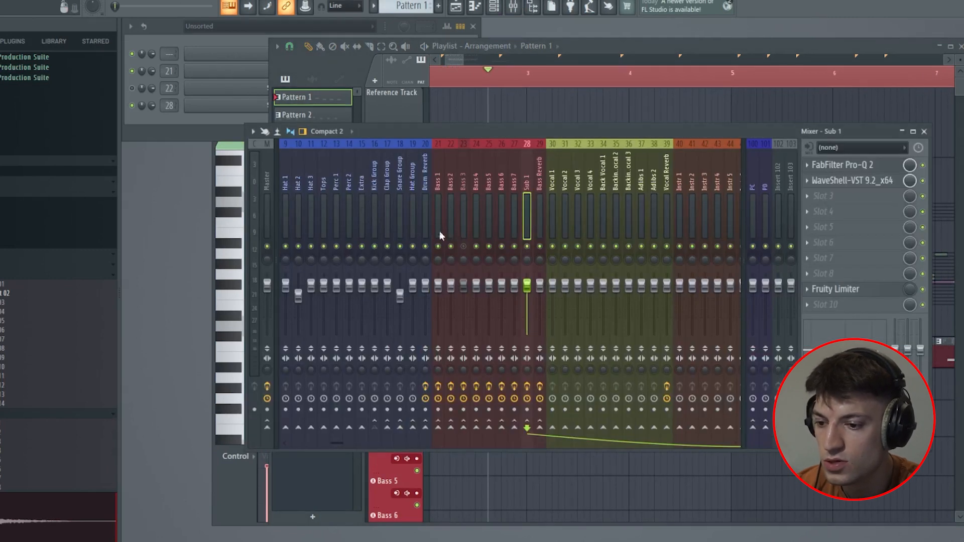
left_click(428, 208)
left_click(436, 208)
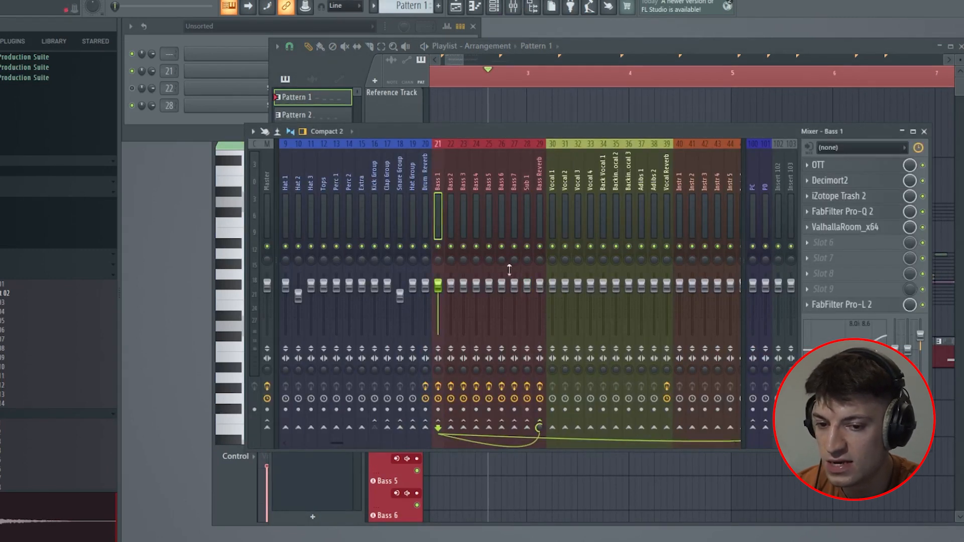
left_click(214, 121)
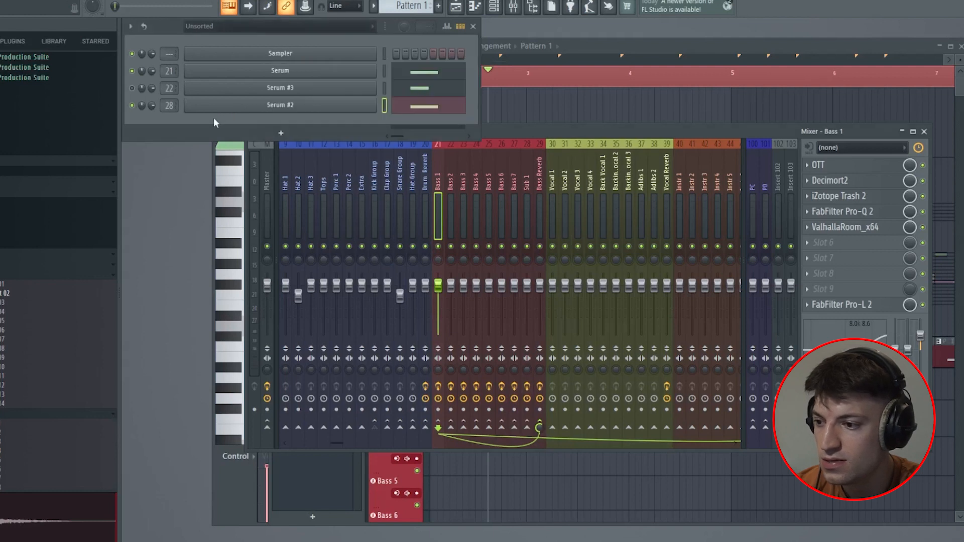
right_click(330, 89)
right_click(306, 71)
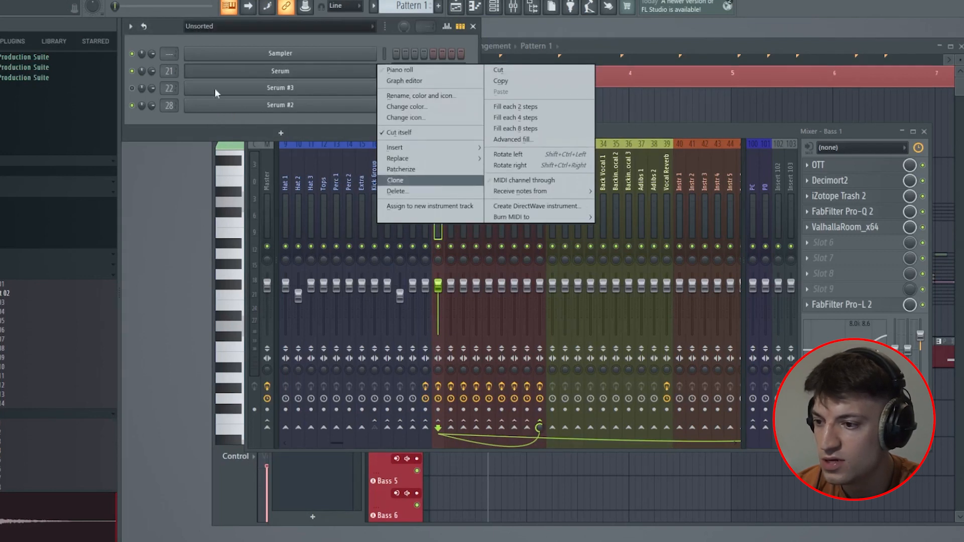
left_click(190, 126)
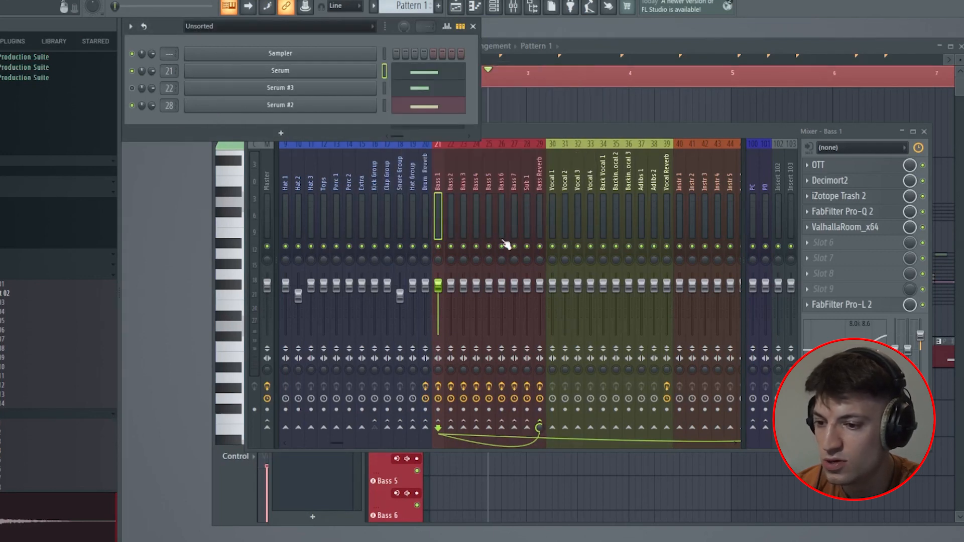
Review the Sub 1 Serum patch and its effect chain in the maximized mixer
left_click(401, 104)
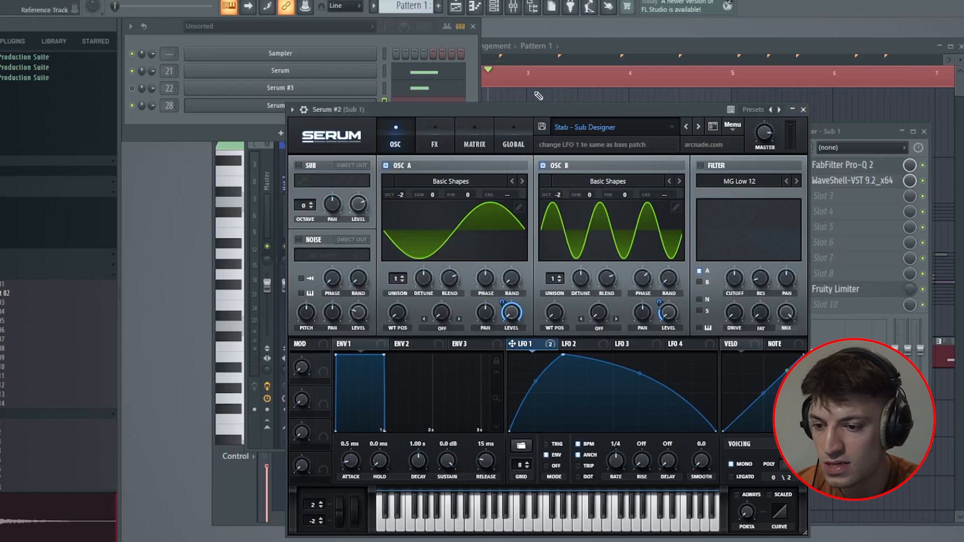
left_click(803, 110)
left_click(538, 202)
left_click(528, 202)
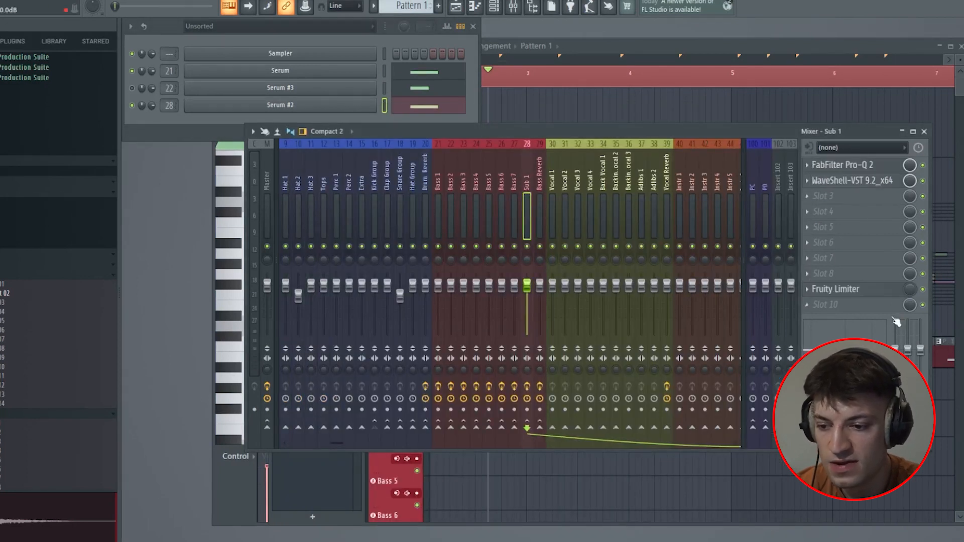
left_click(914, 132)
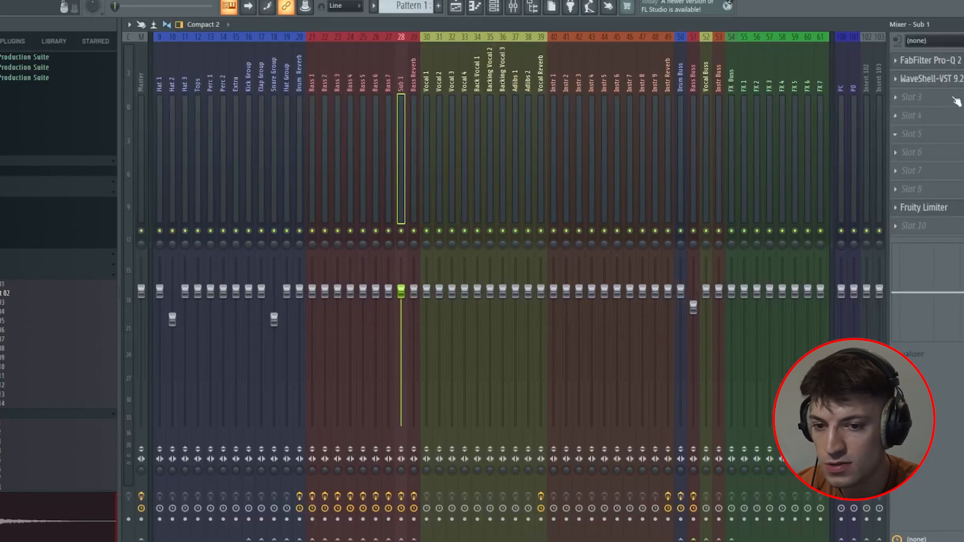
Return to the playlist and place the playhead at bar 2, ahead of the Pattern 1 clips
left_click(509, 82)
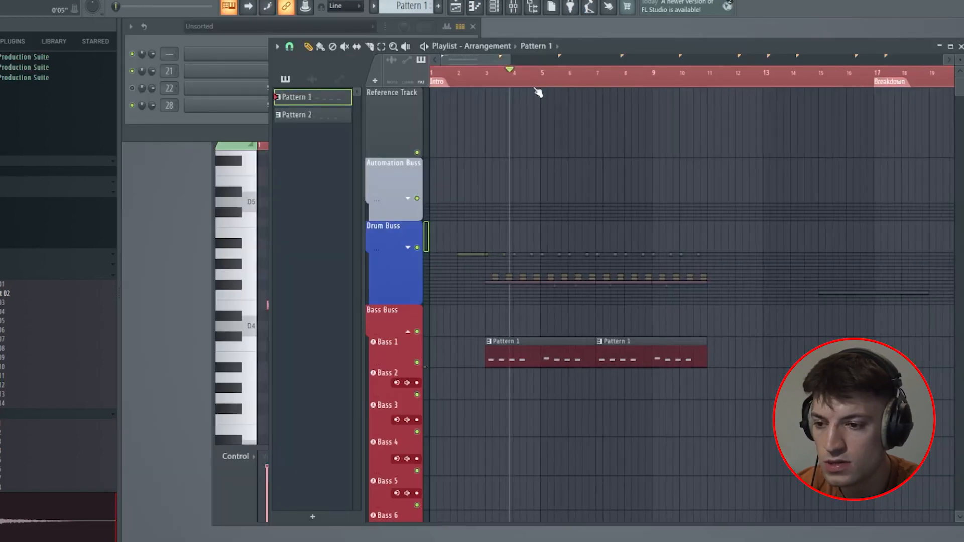
left_click(462, 81)
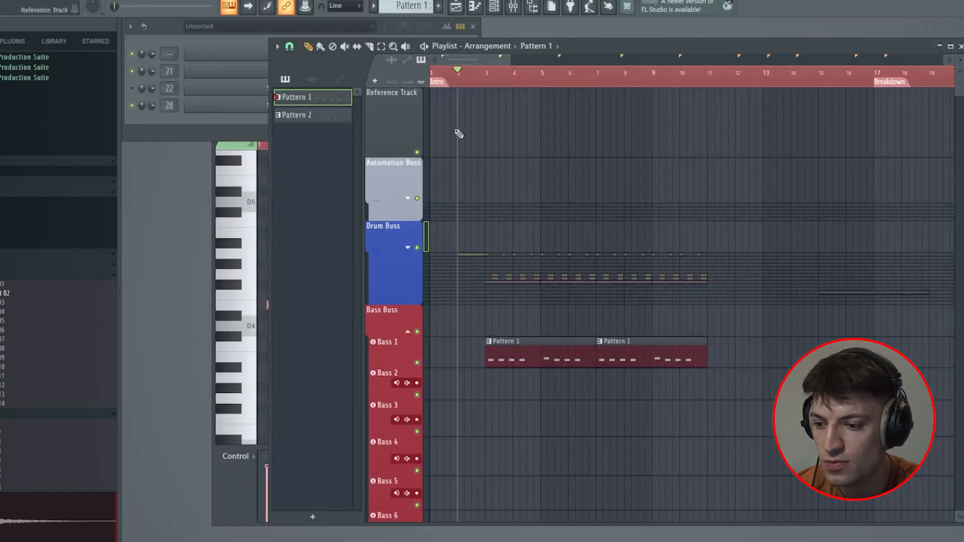